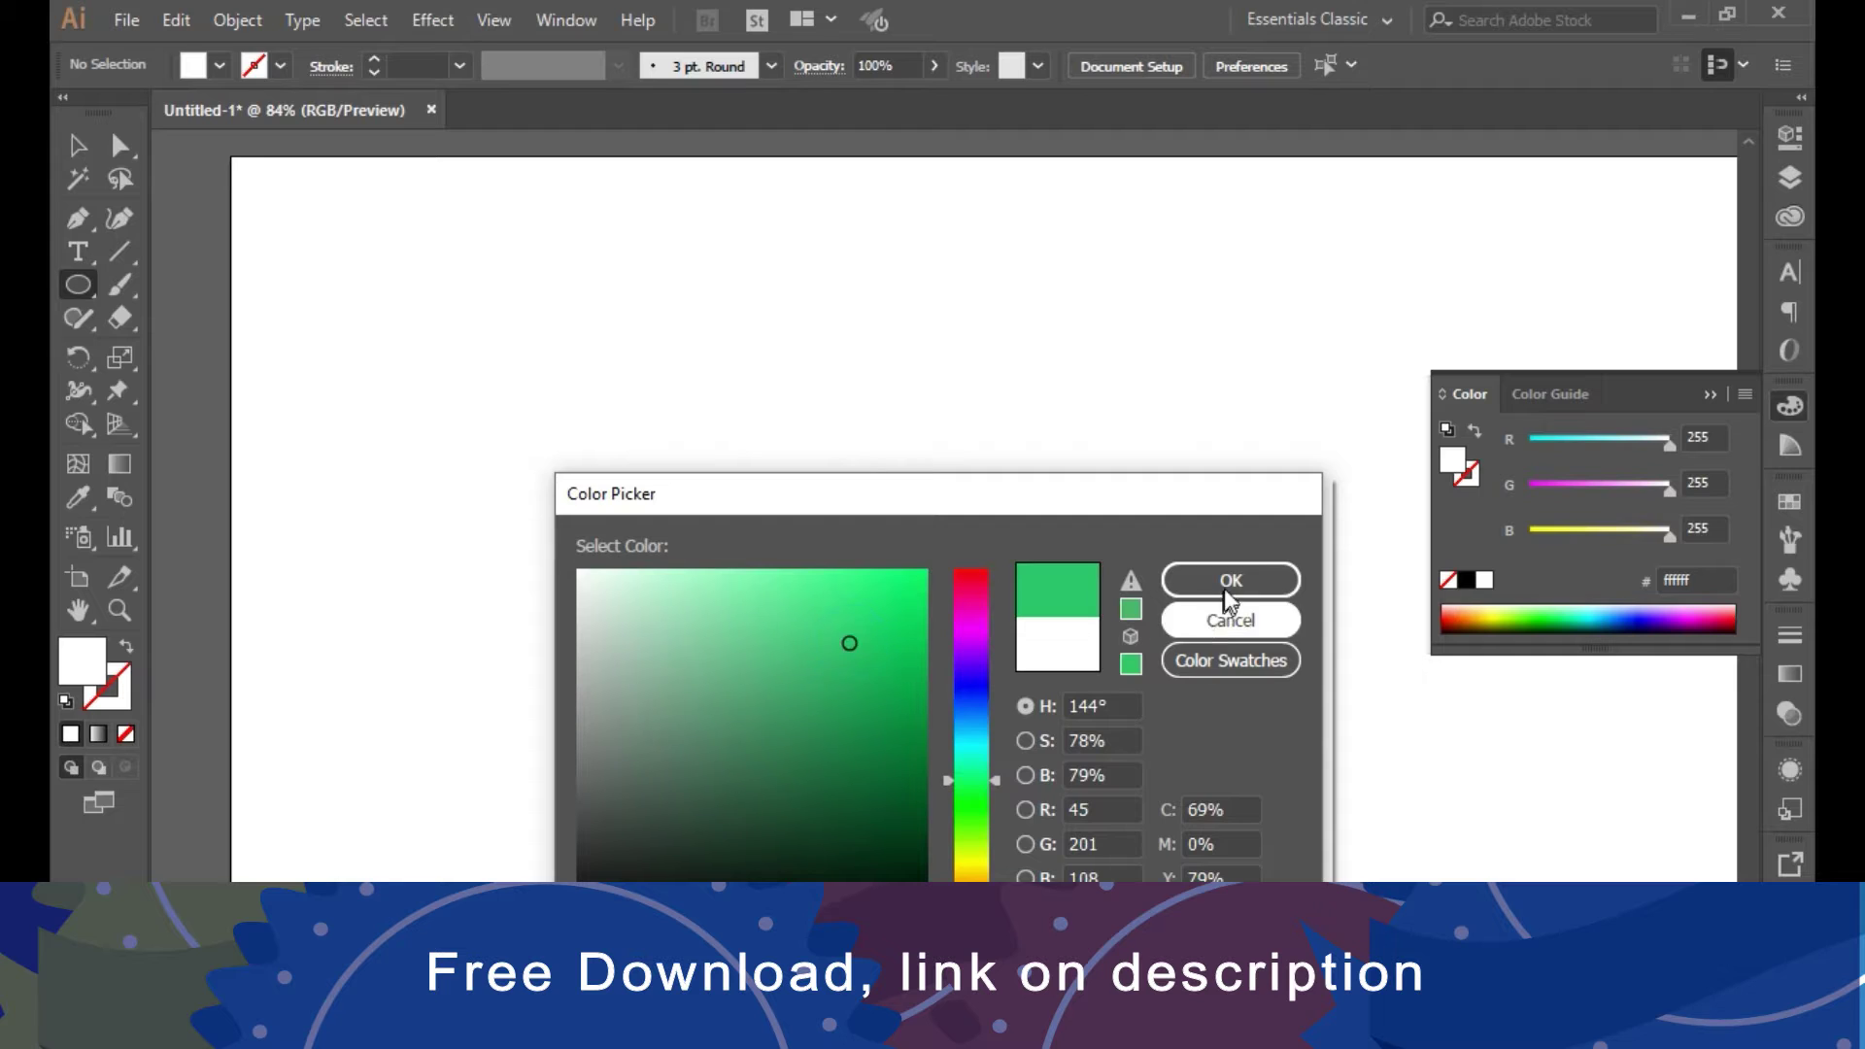
Draw a circle filled with green (R 45, G 201, B 108) and place a duplicate of it beside the original
{"action": "left_click", "coordinate": [1227, 583]}
{"action": "left_click", "coordinate": [1709, 394]}
{"action": "left_click_drag", "start_coordinate": [694, 434], "coordinate": [1132, 872]}
{"action": "left_click", "coordinate": [80, 146]}
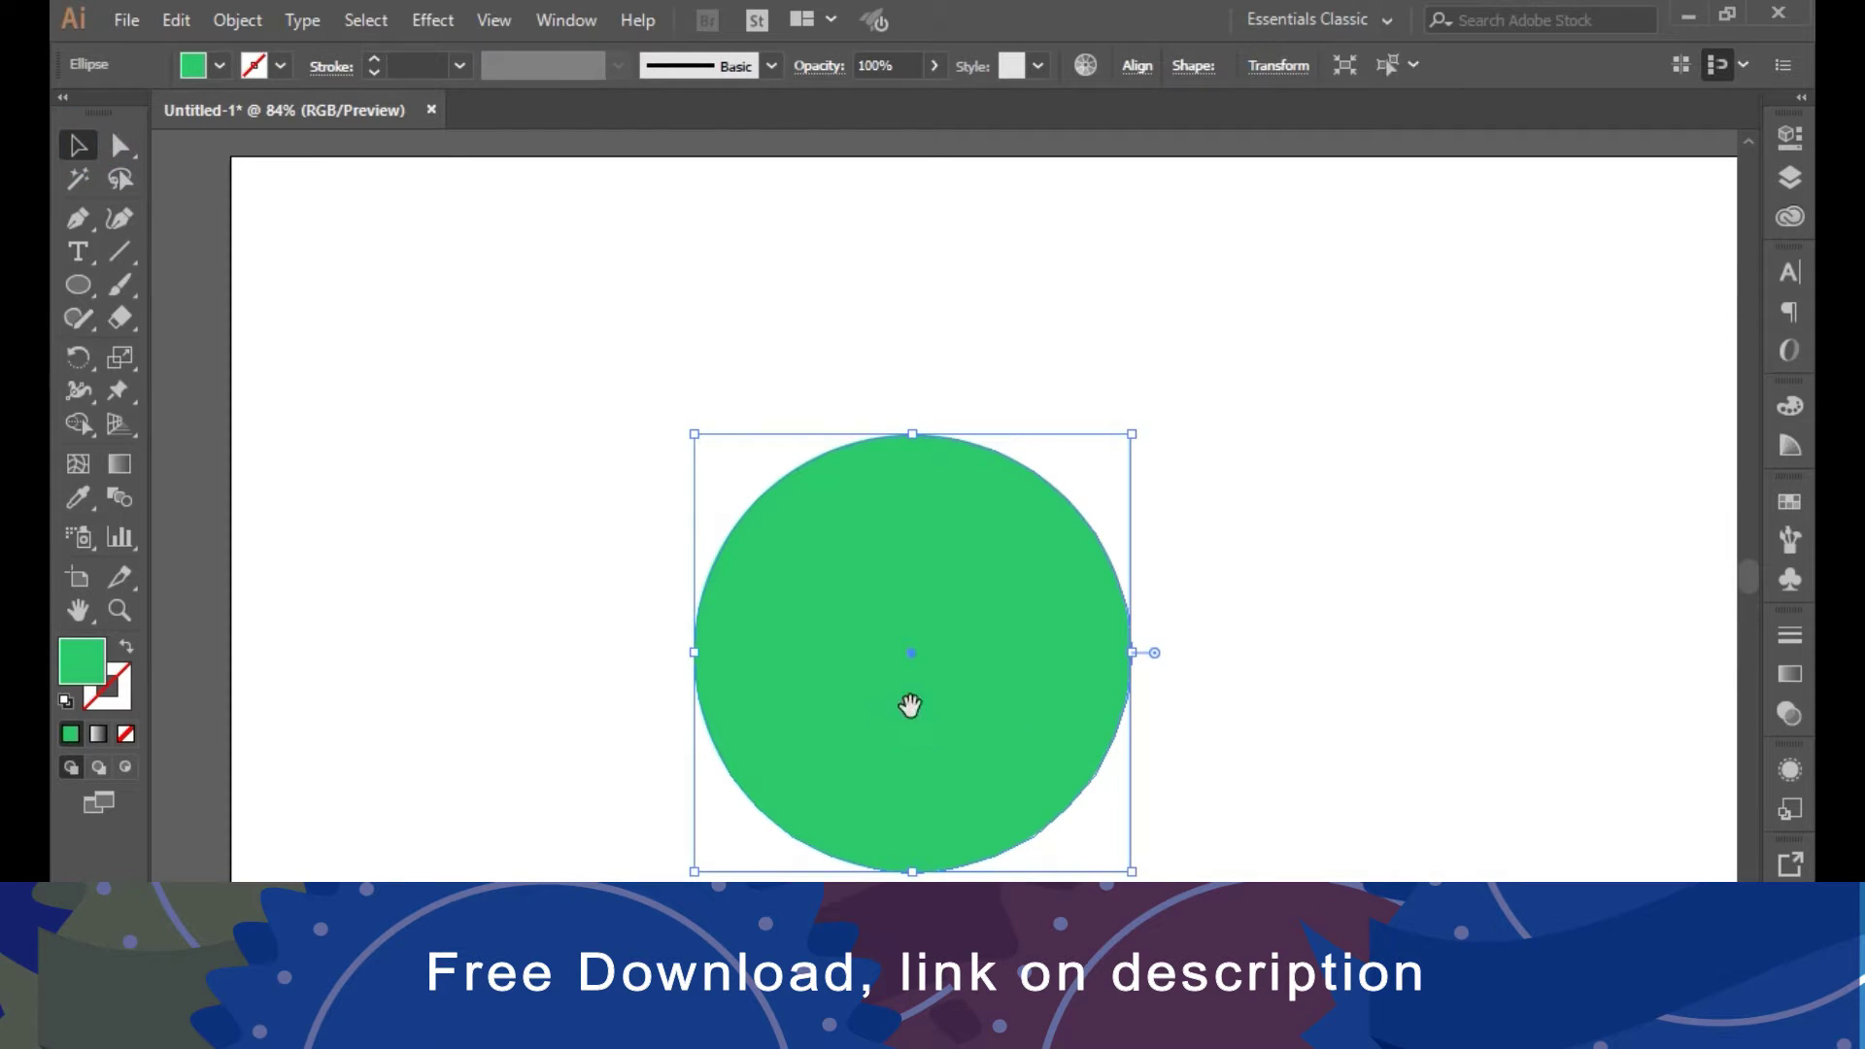
{"action": "left_click_drag", "start_coordinate": [907, 709], "coordinate": [273, 612]}
{"action": "left_click_drag", "start_coordinate": [751, 642], "coordinate": [907, 625]}
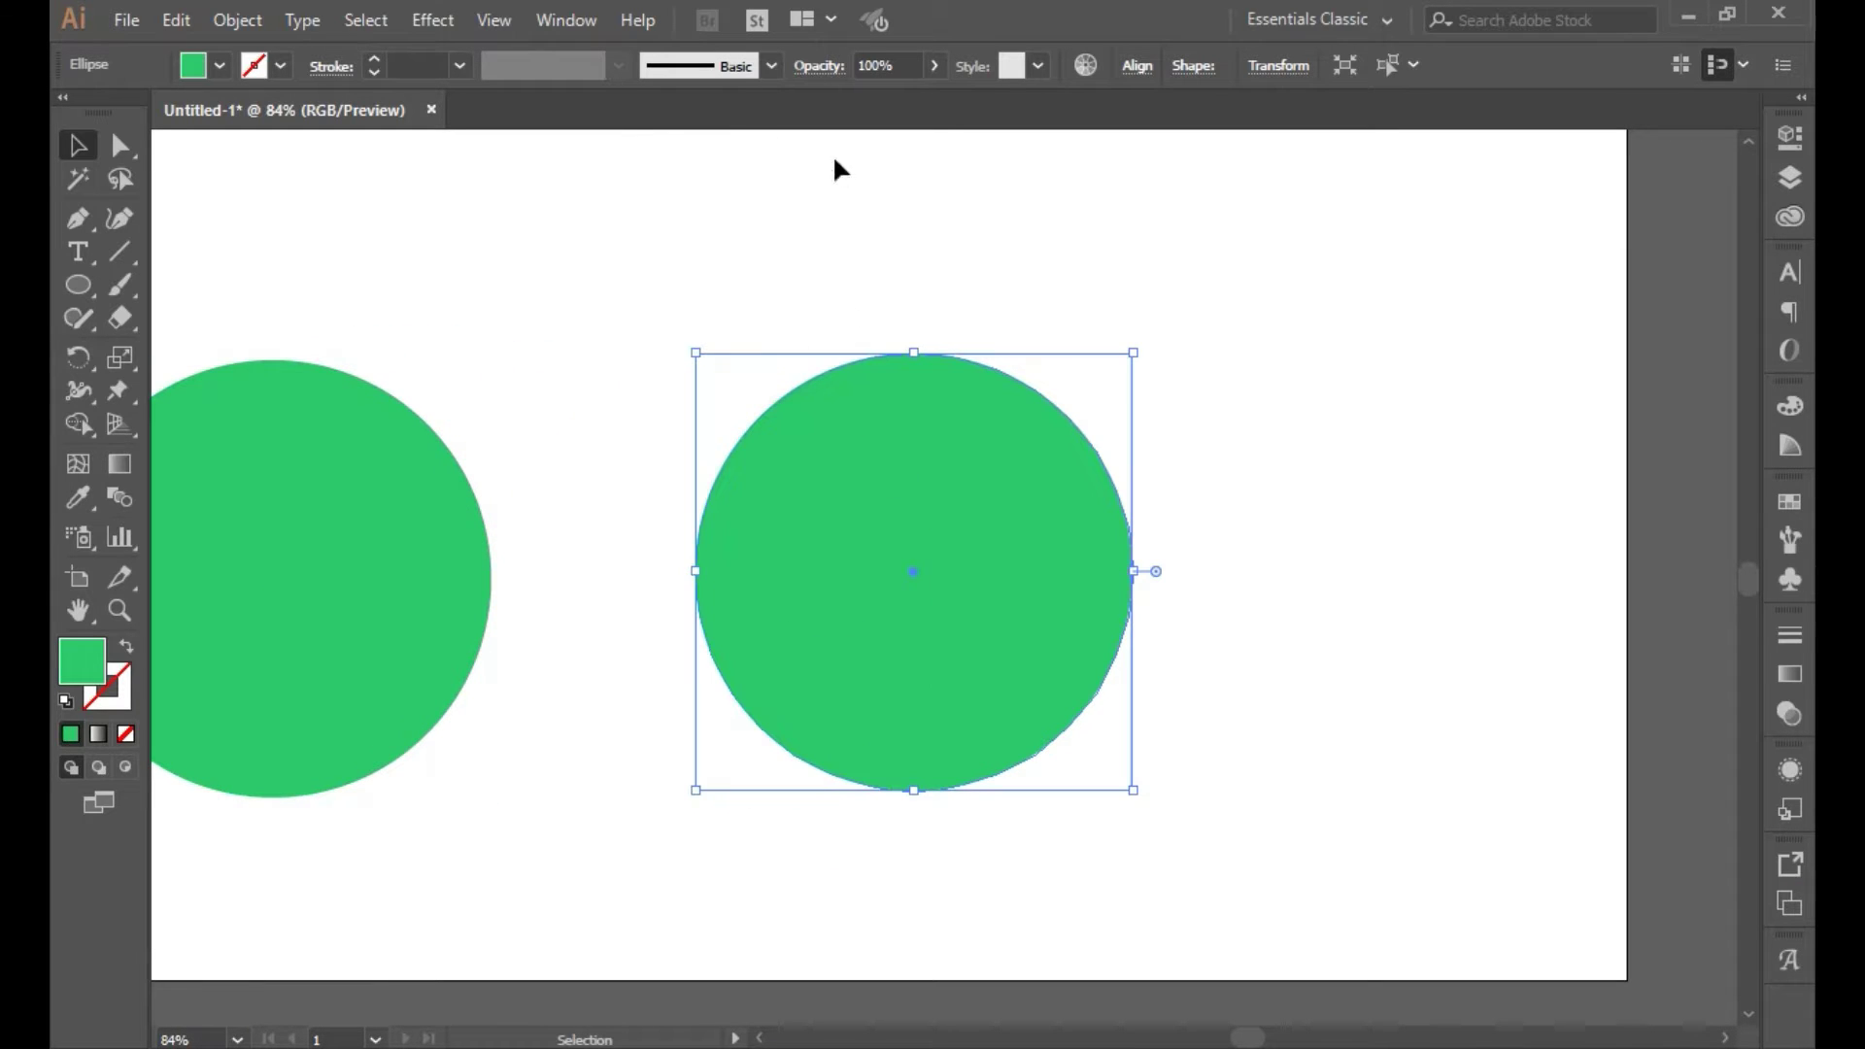
Start a Zig Zag effect on the selected circle with preview on, smooth points and 10 ridges per segment
{"action": "left_click", "coordinate": [432, 20]}
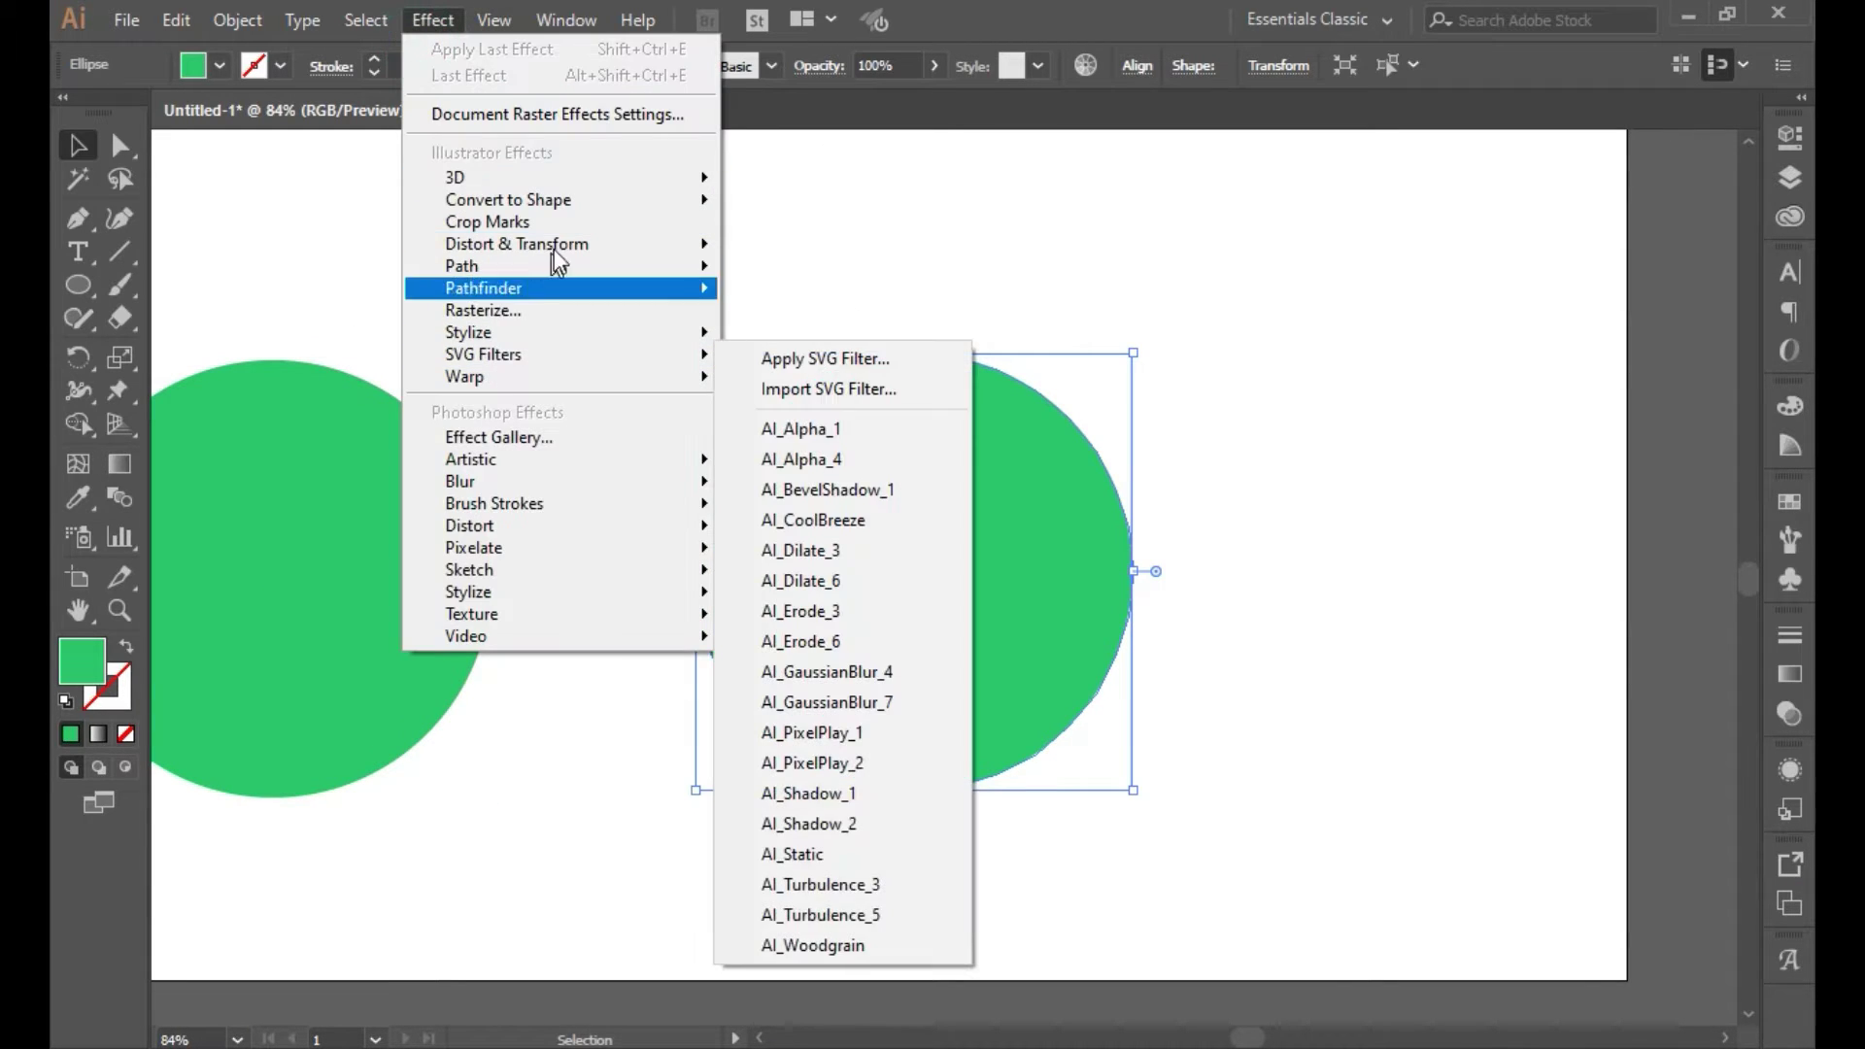
{"action": "mouse_move", "coordinate": [554, 244]}
{"action": "left_click", "coordinate": [820, 439]}
{"action": "left_click", "coordinate": [1239, 520]}
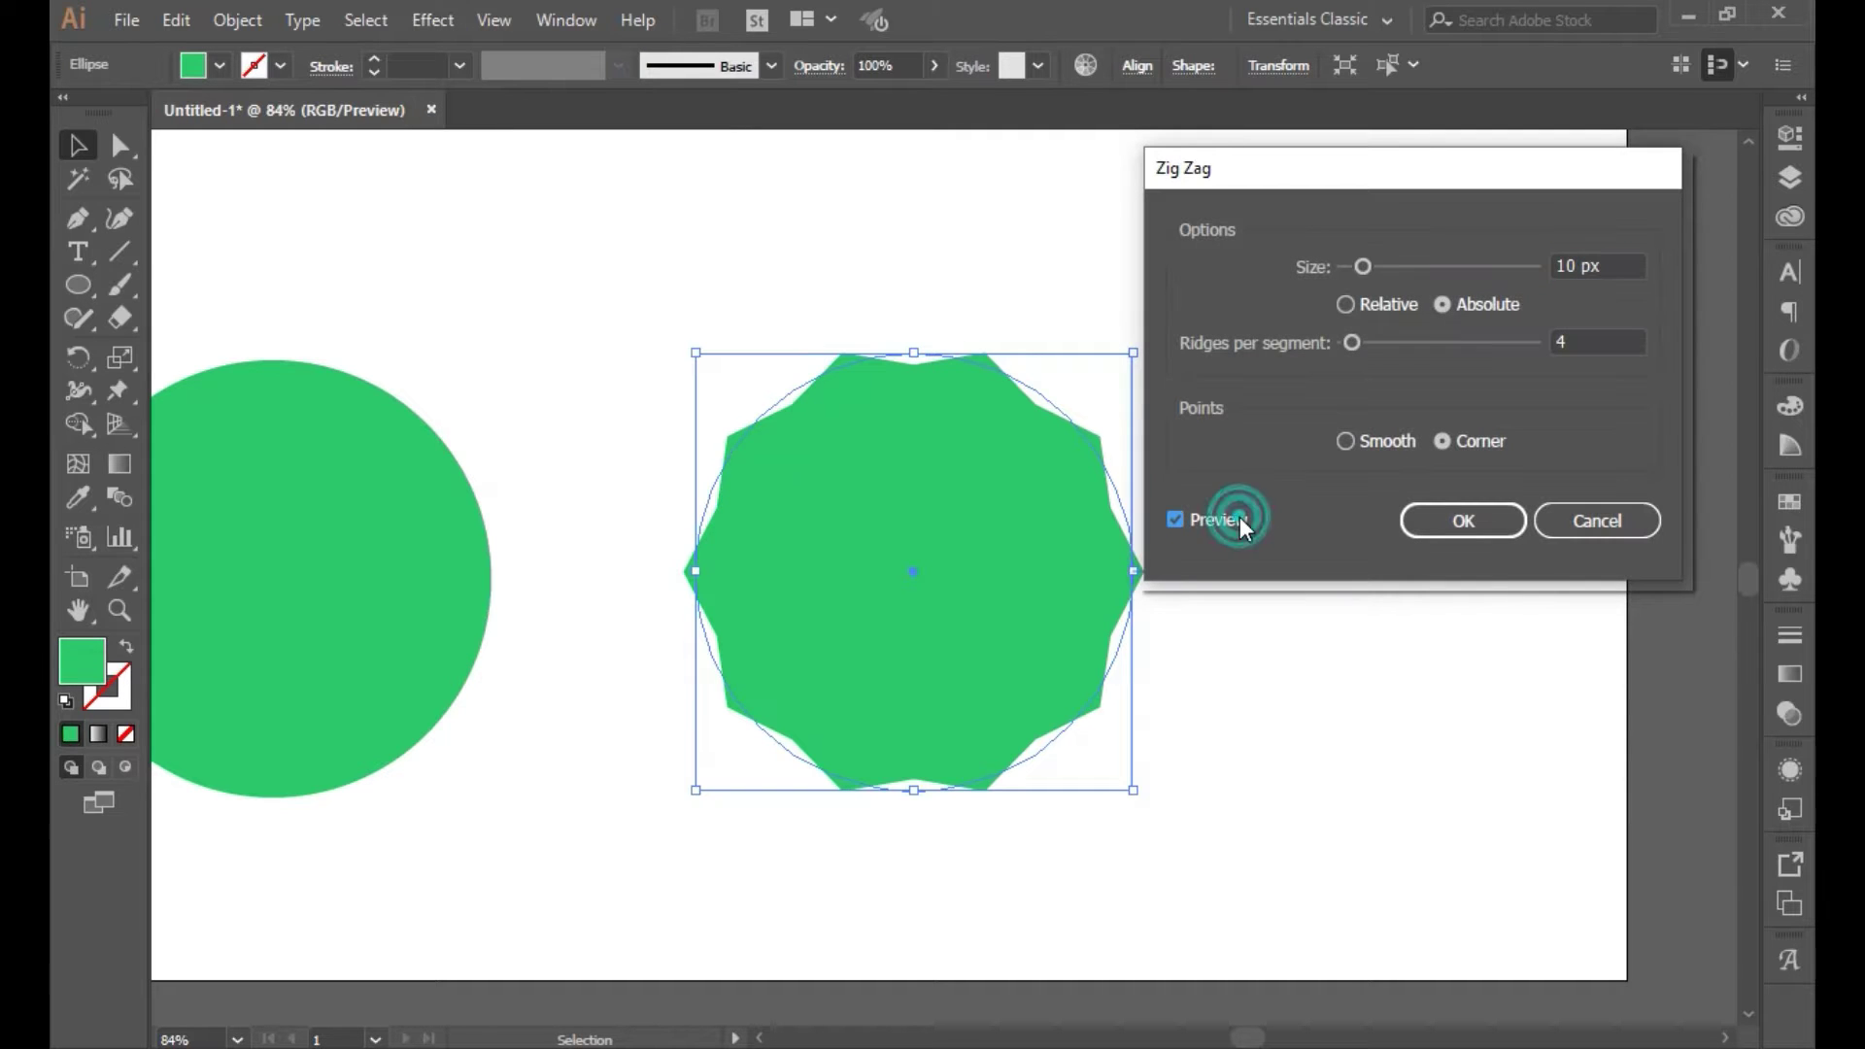
{"action": "left_click", "coordinate": [1347, 441]}
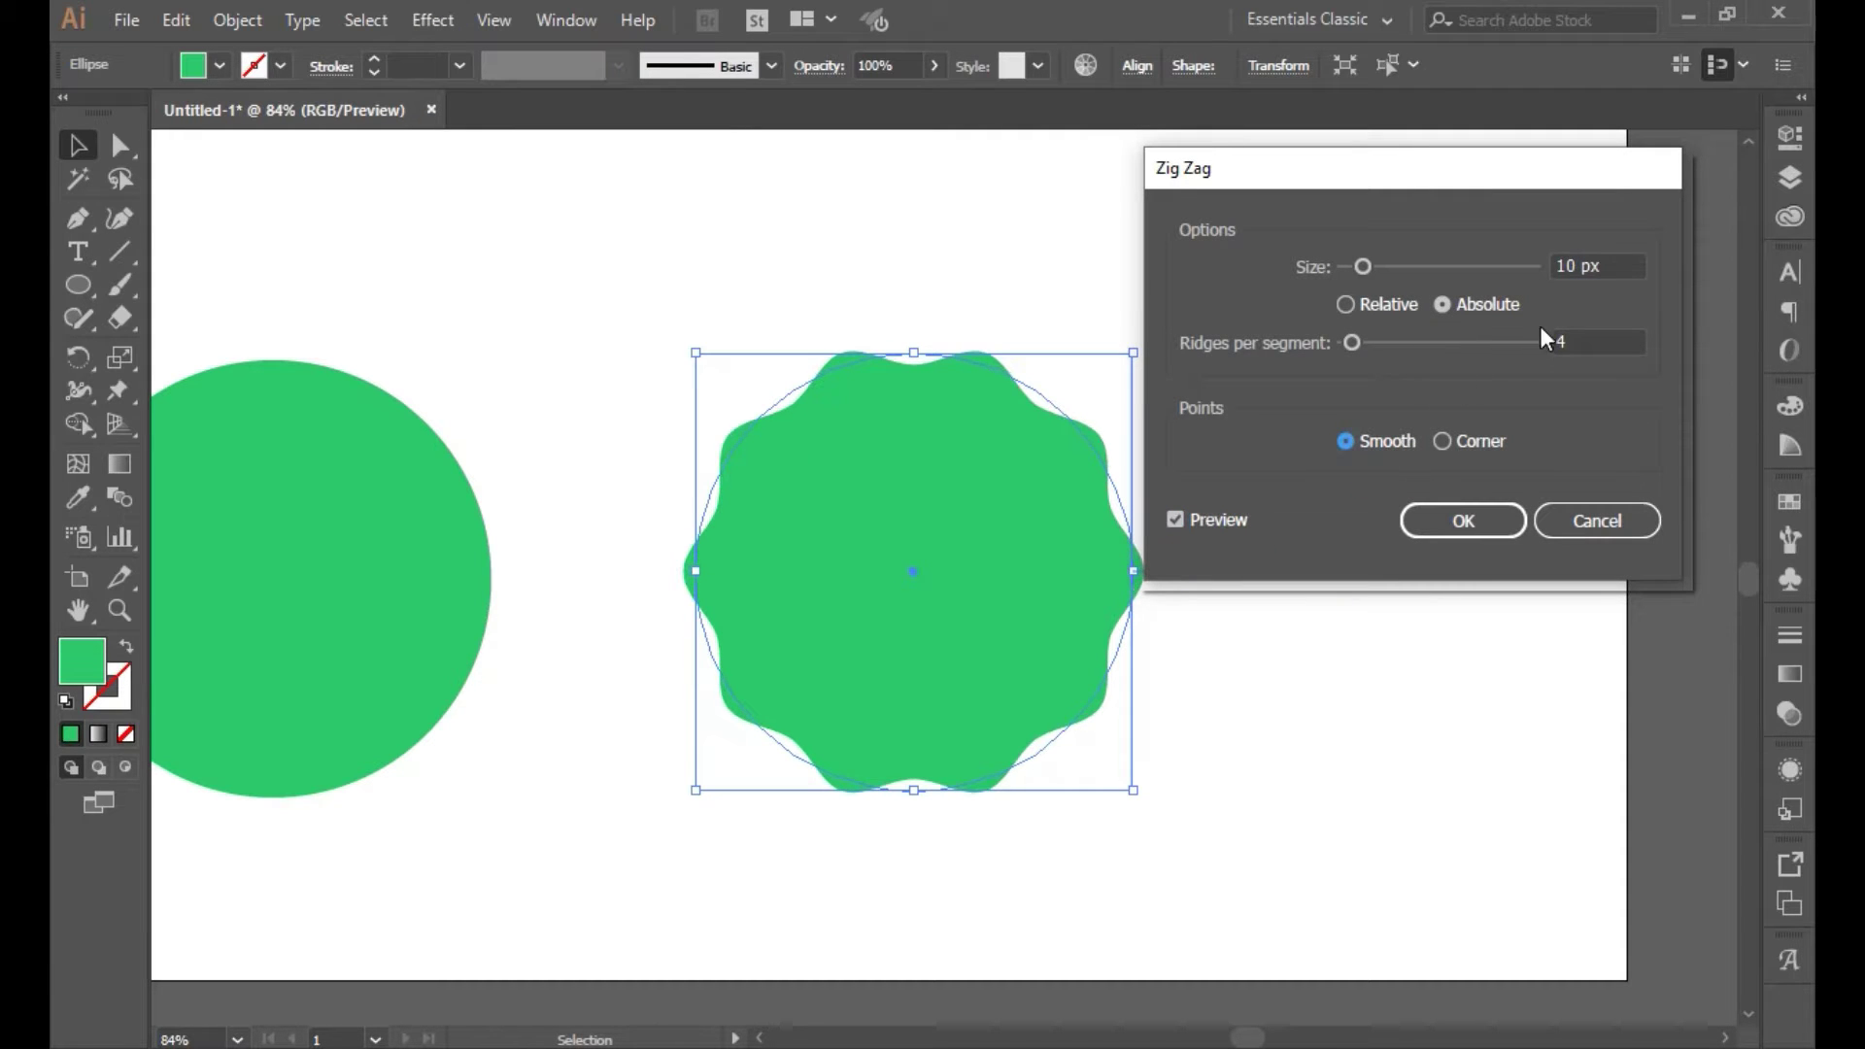
{"action": "type", "text": "10"}
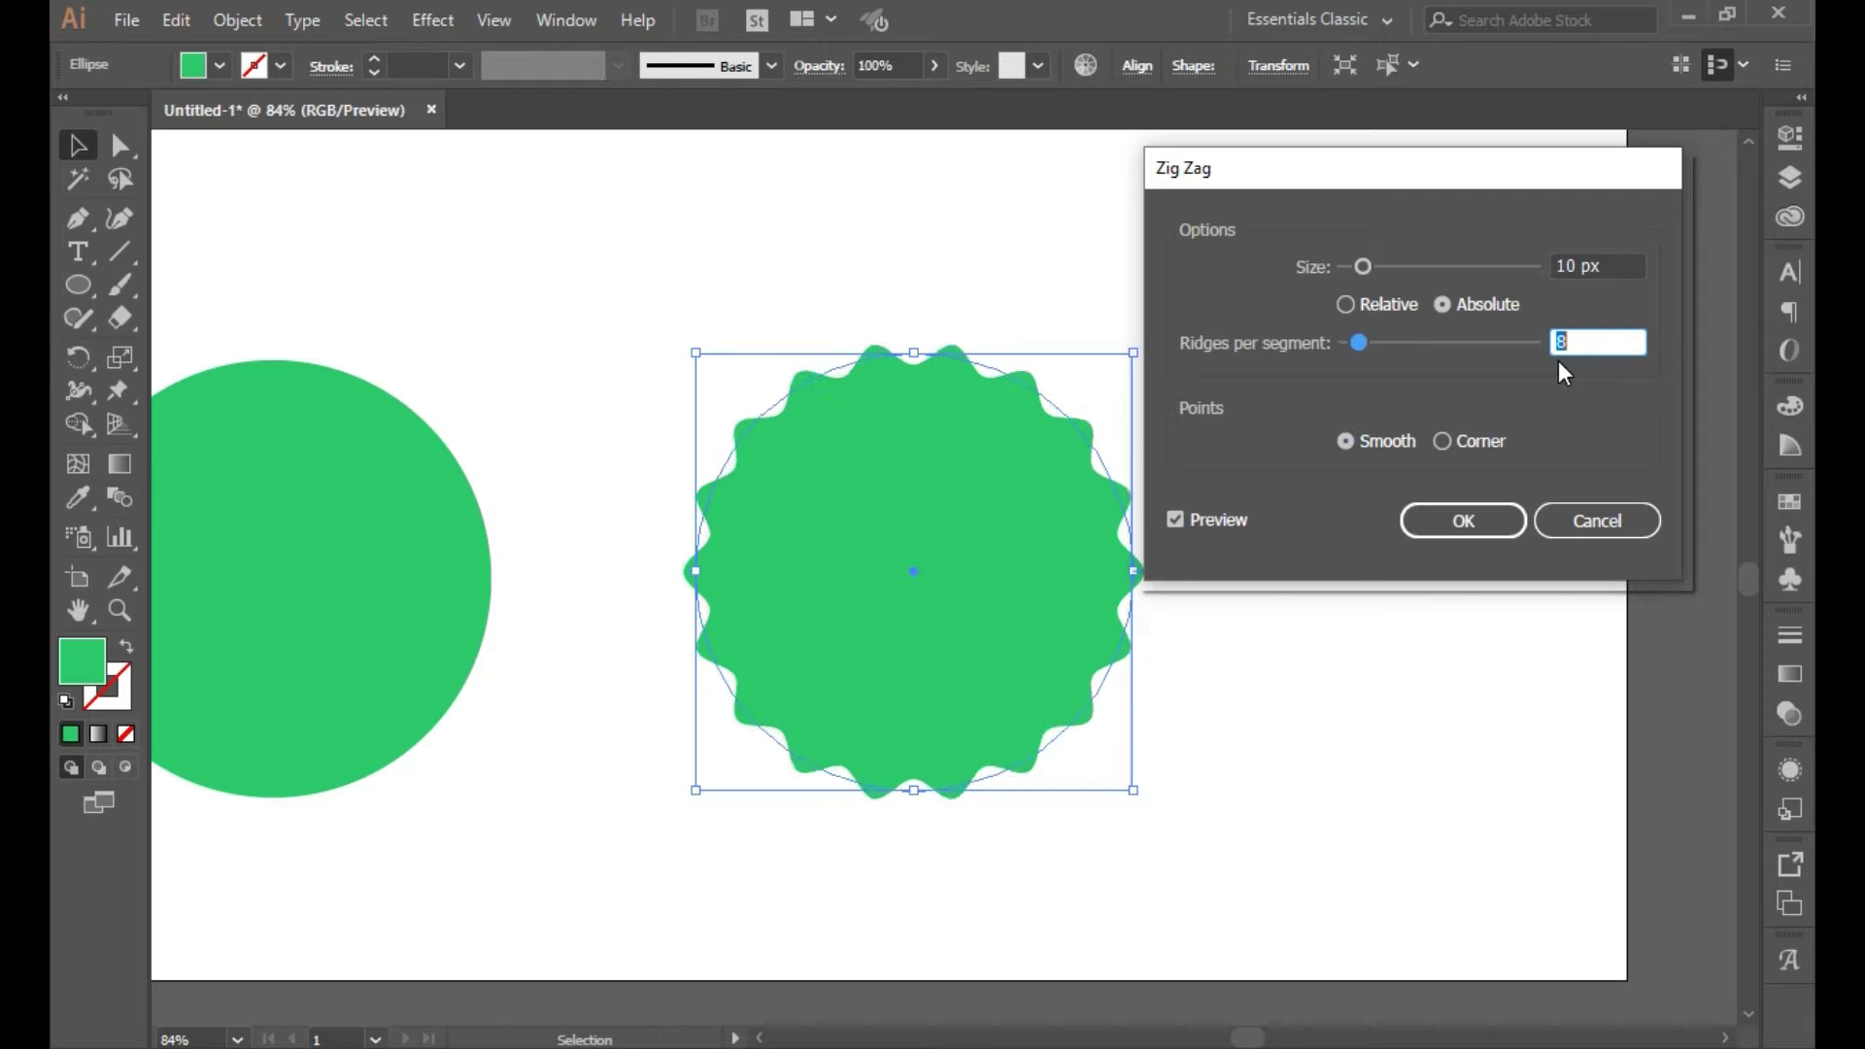
Increase the absolute size of the zig zag ridges to 15 px
{"action": "left_click", "coordinate": [1618, 262]}
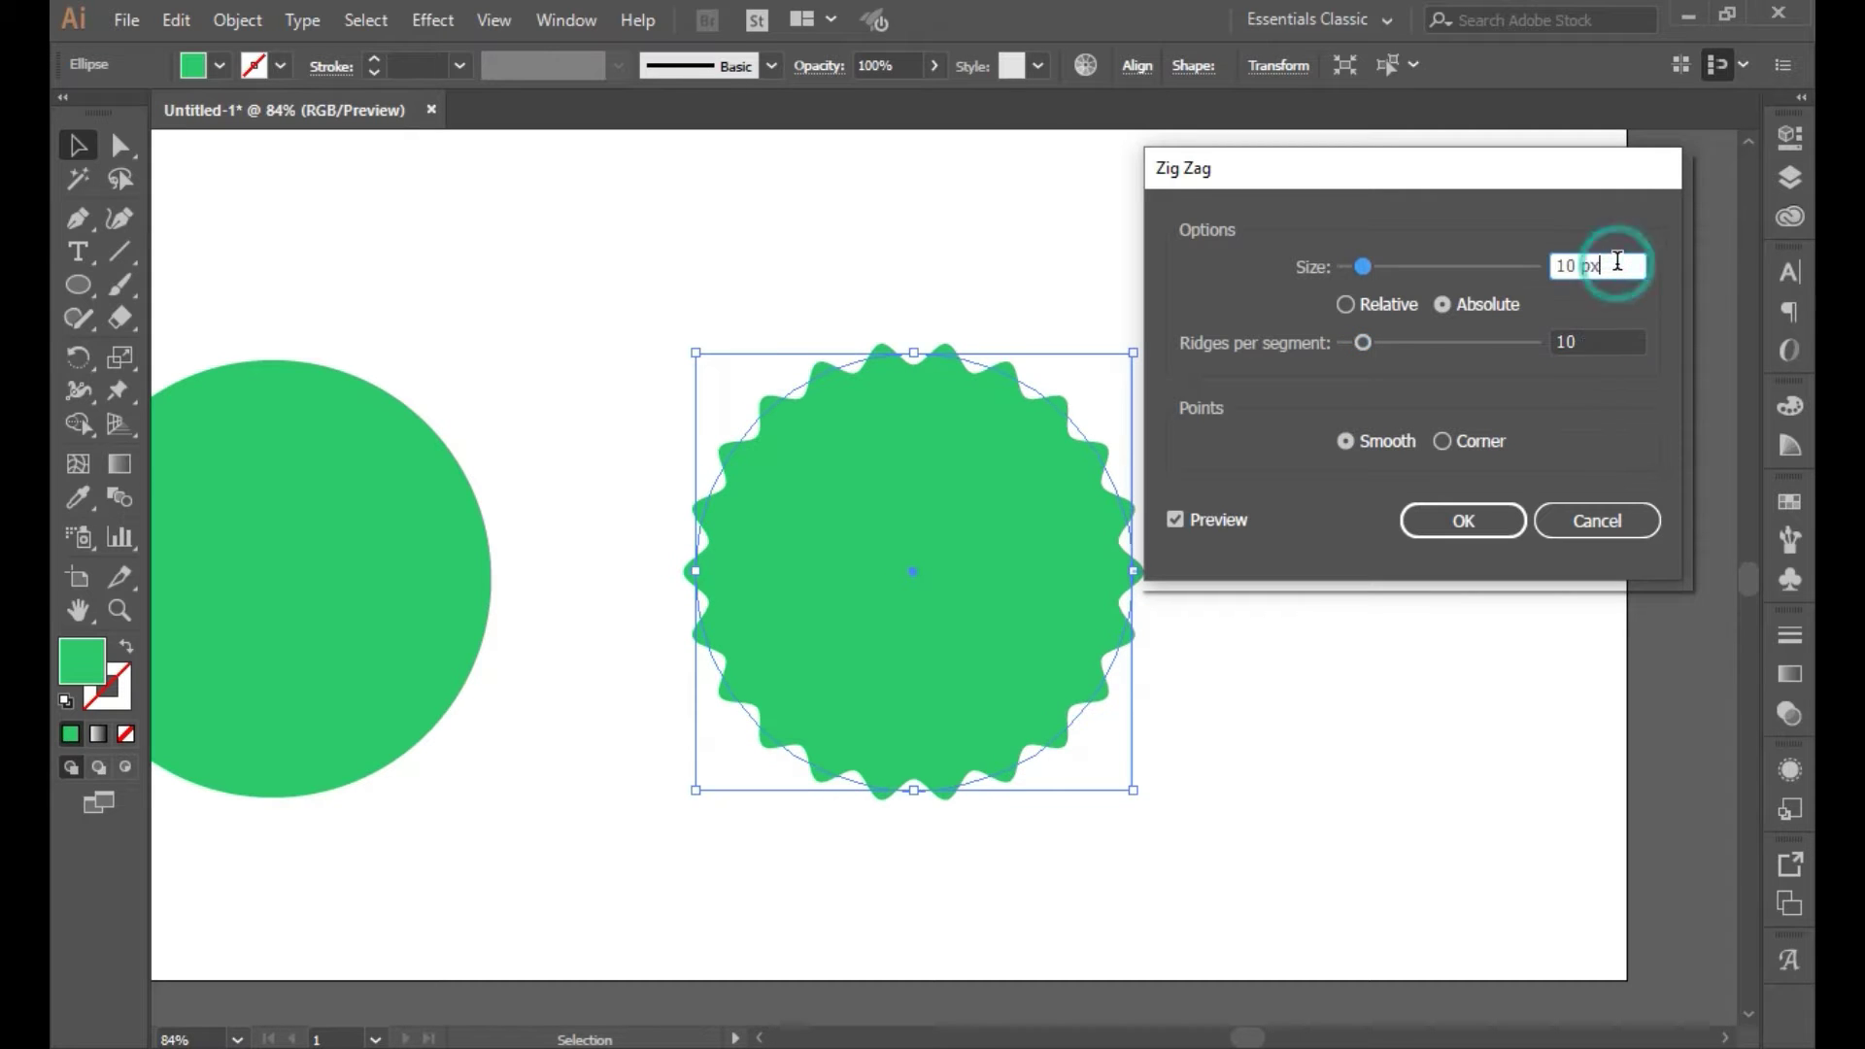
{"action": "key", "text": "Up"}
{"action": "key", "text": "Up"}
{"action": "key", "text": "Up"}
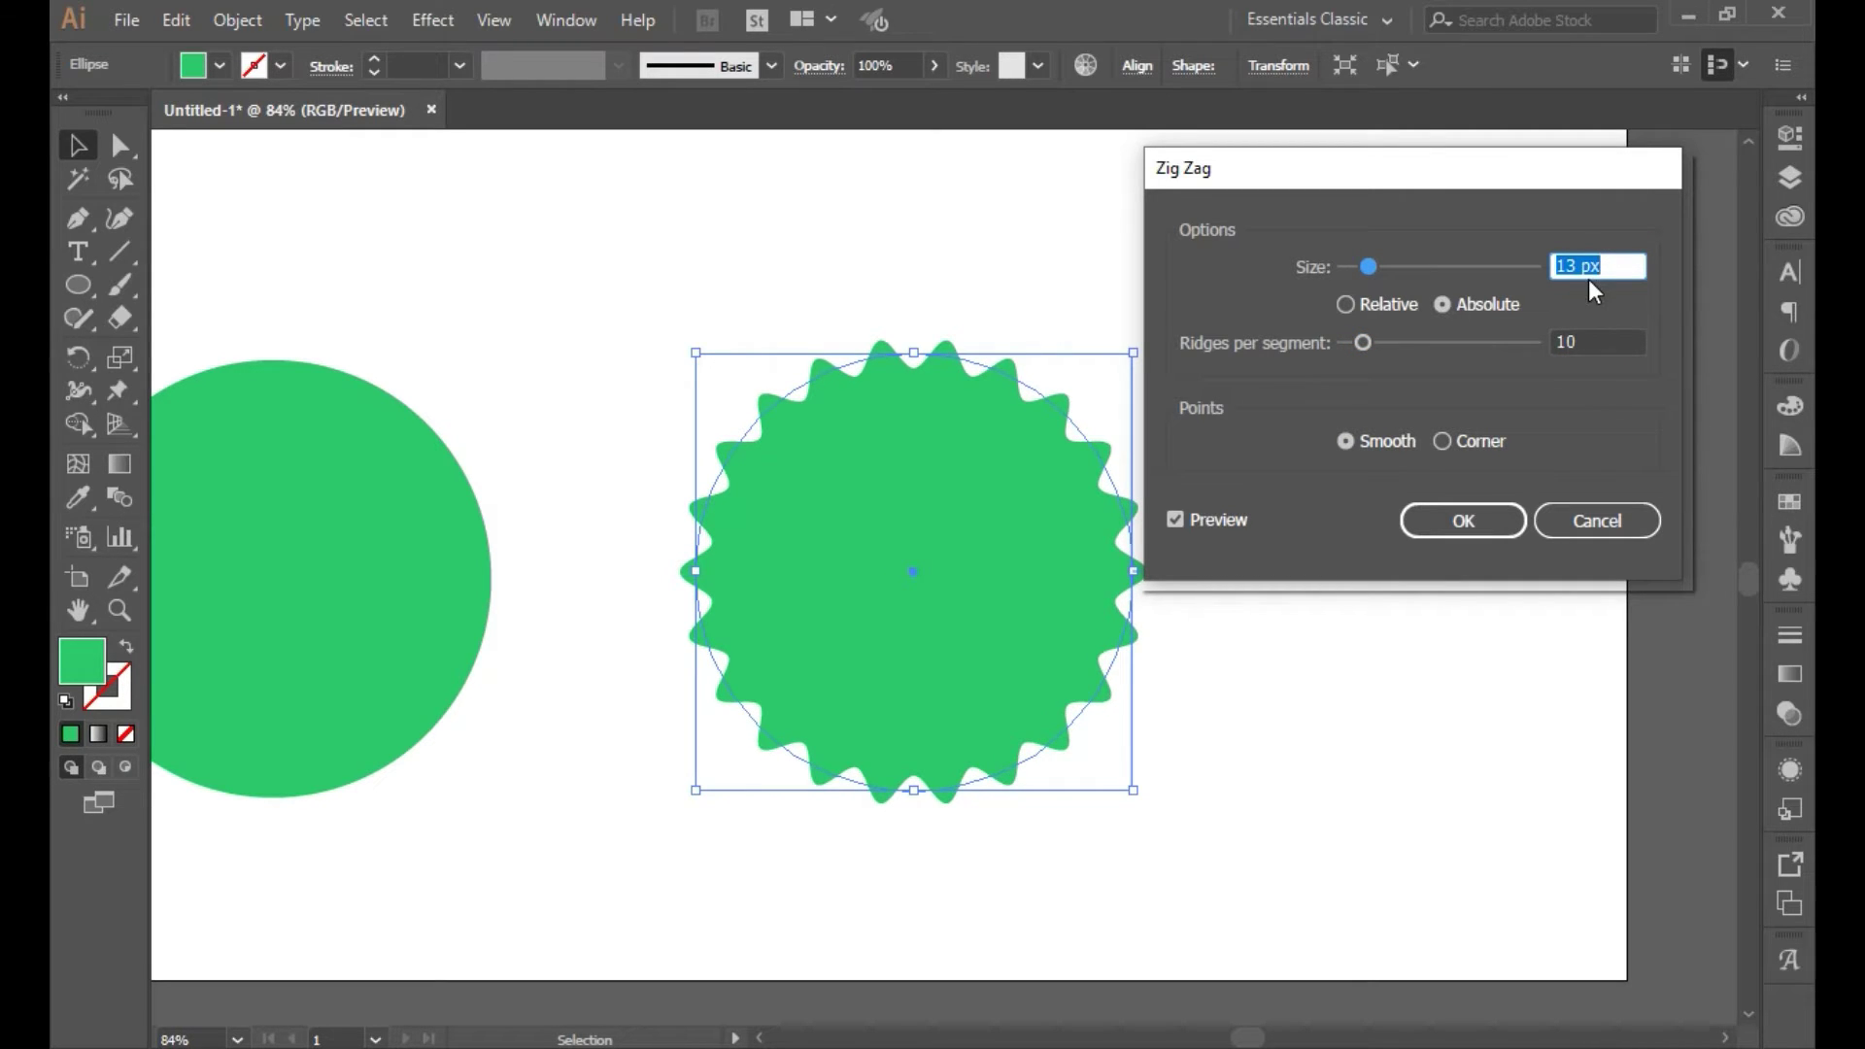
Compare the Relative size and Corner point options, and apply the Zig Zag effect with Absolute size and Smooth points
{"action": "left_click", "coordinate": [1376, 307]}
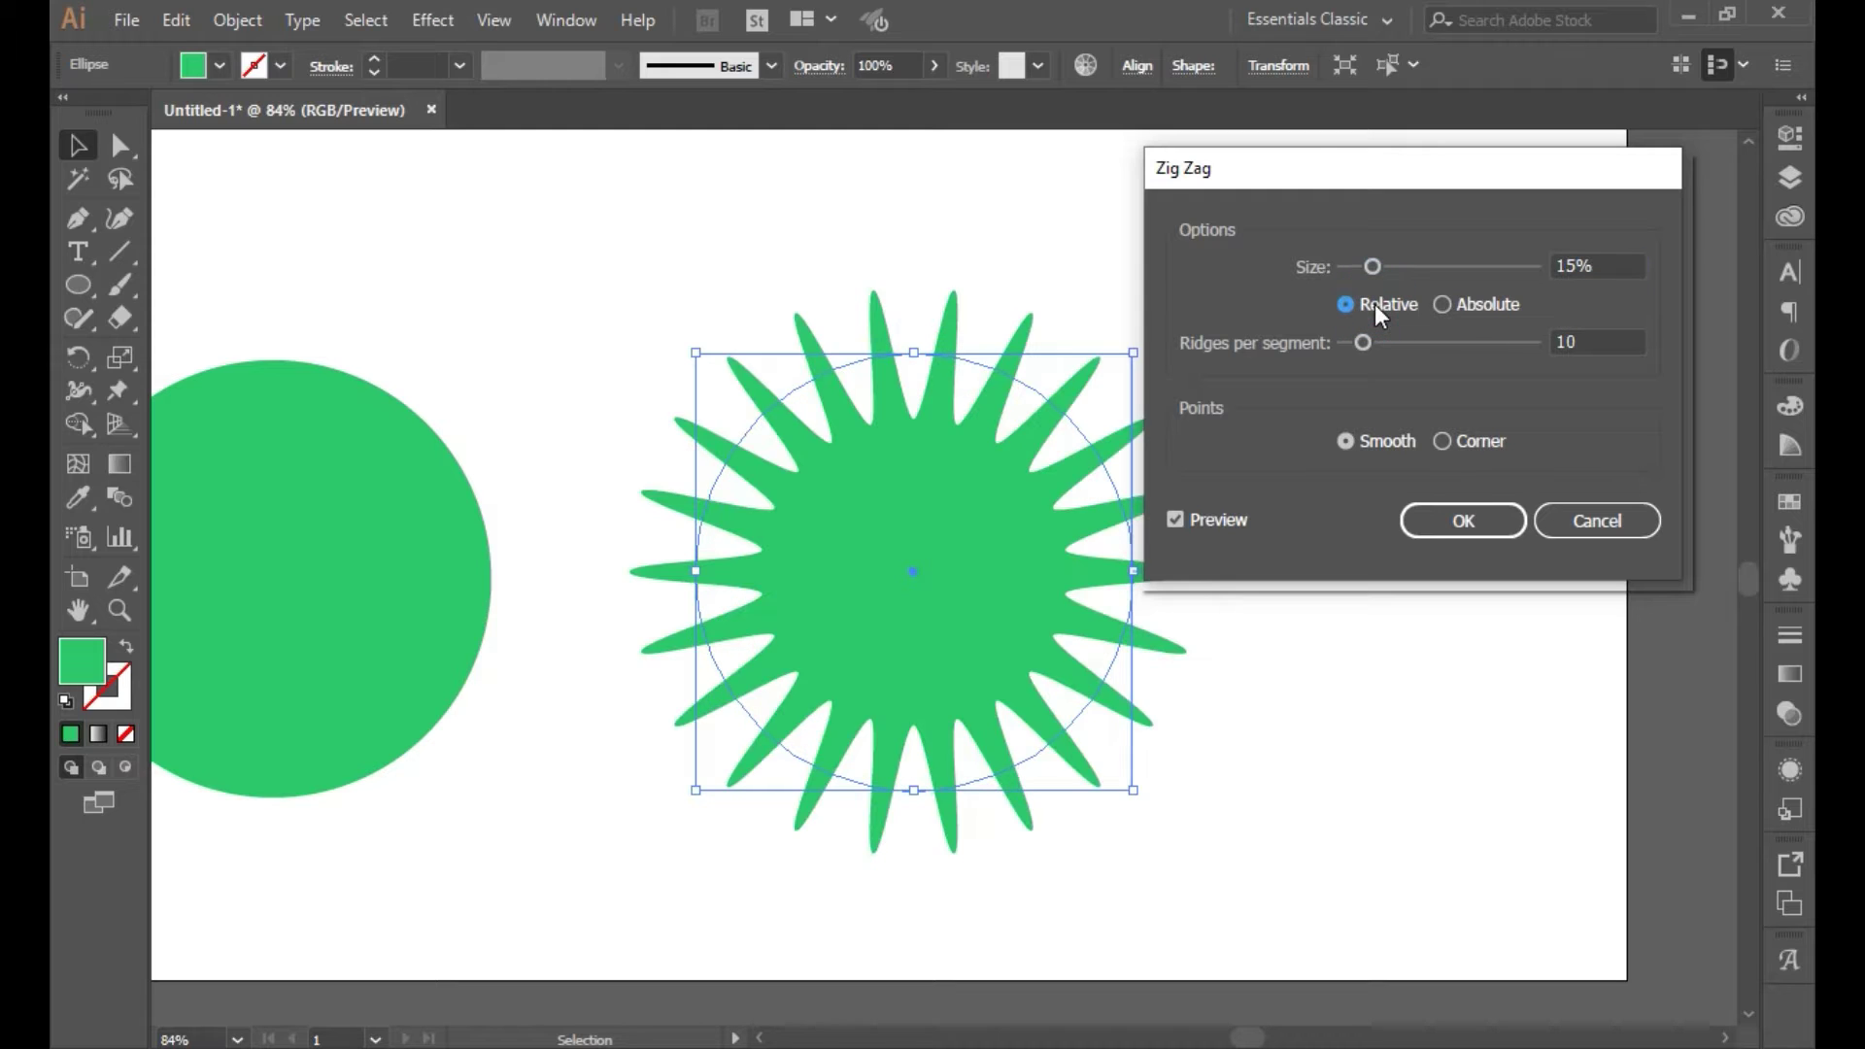
{"action": "left_click", "coordinate": [1488, 307]}
{"action": "left_click", "coordinate": [1442, 441]}
{"action": "left_click", "coordinate": [1346, 441]}
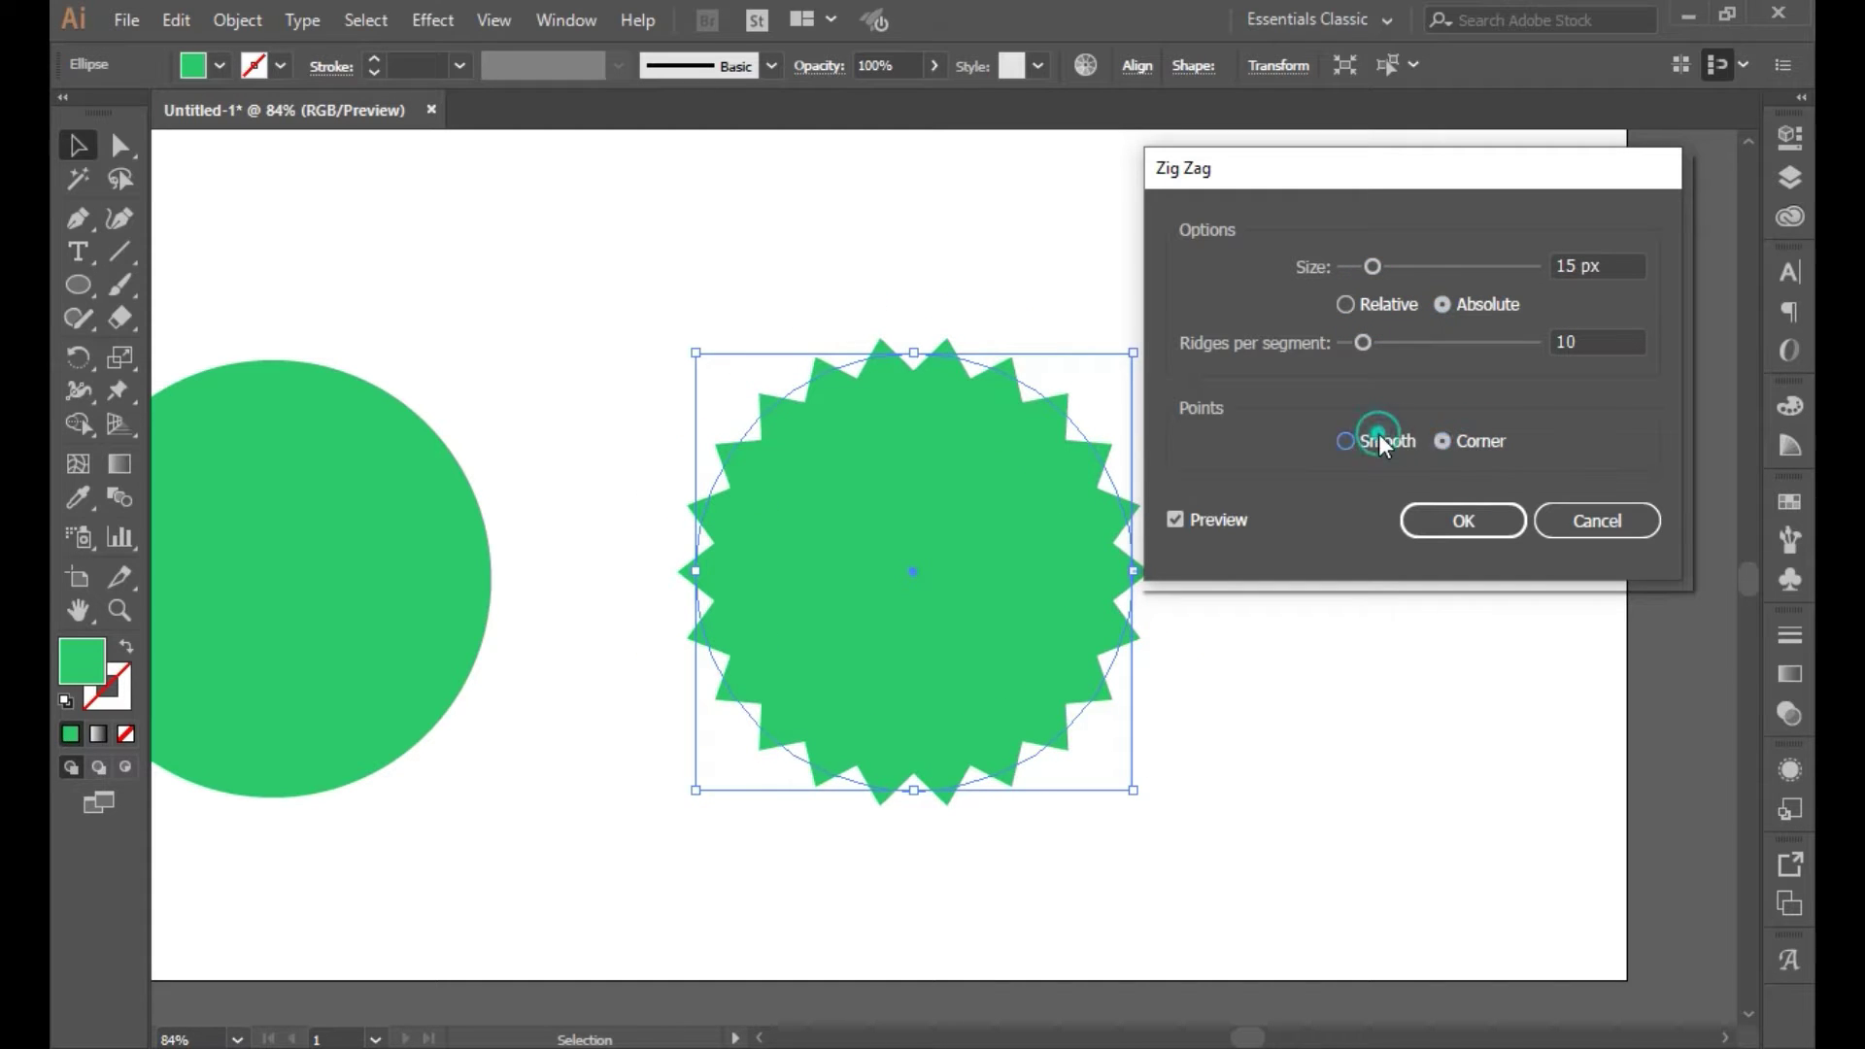
{"action": "left_click", "coordinate": [1420, 521]}
{"action": "left_click", "coordinate": [1420, 520]}
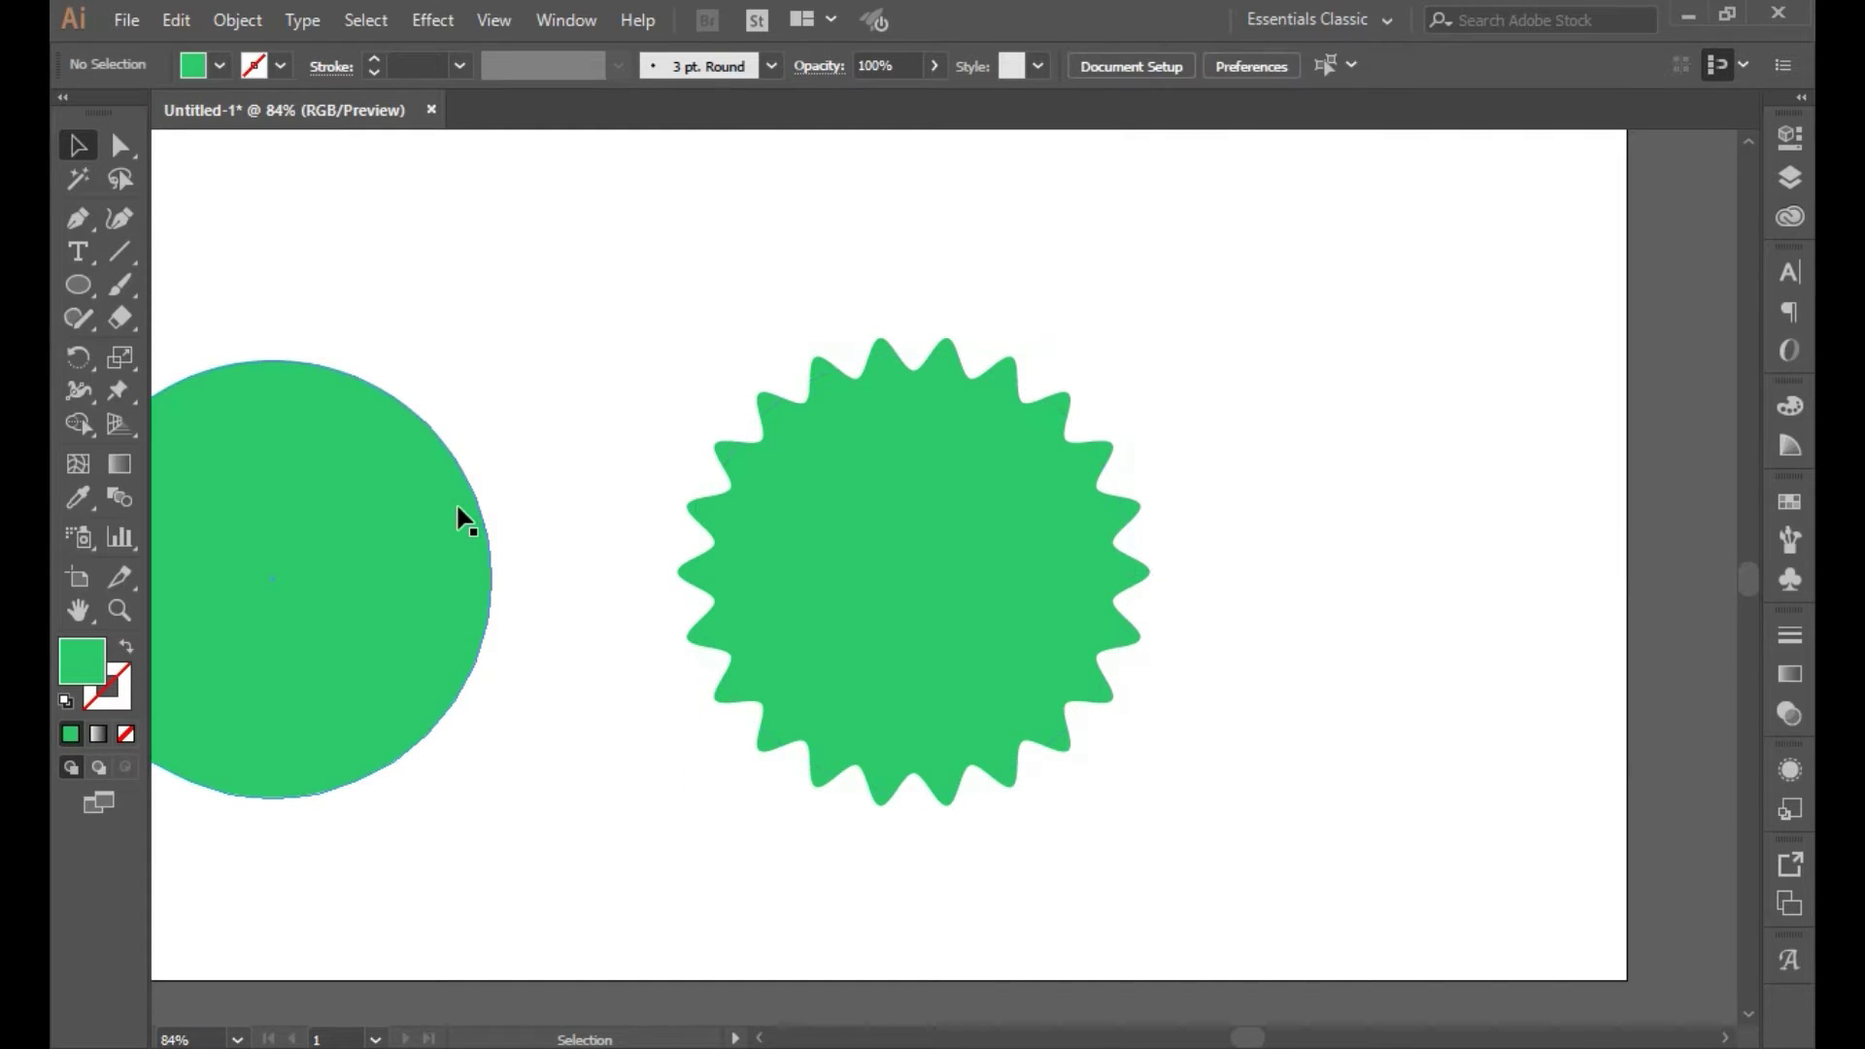
{"action": "left_click", "coordinate": [813, 500], "text": "ctrl"}
{"action": "left_click_drag", "start_coordinate": [428, 542], "coordinate": [1059, 532]}
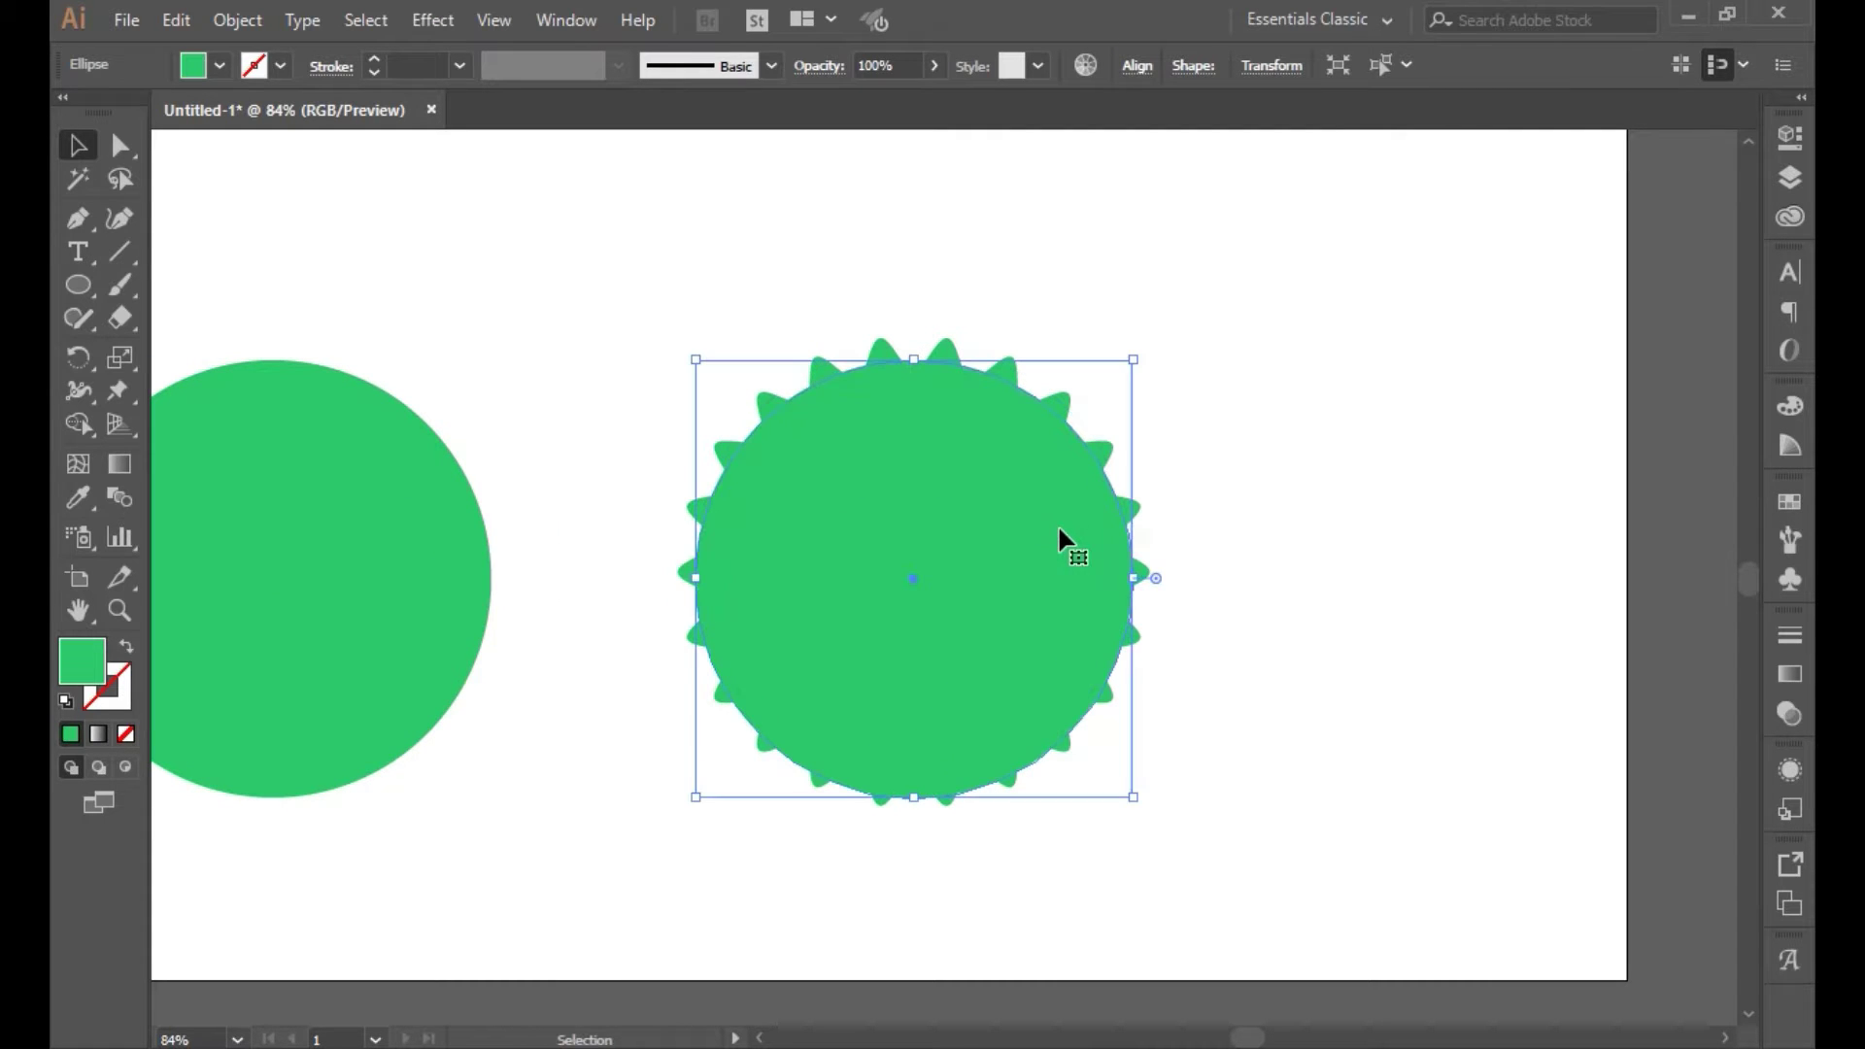
{"action": "key", "text": "Delete"}
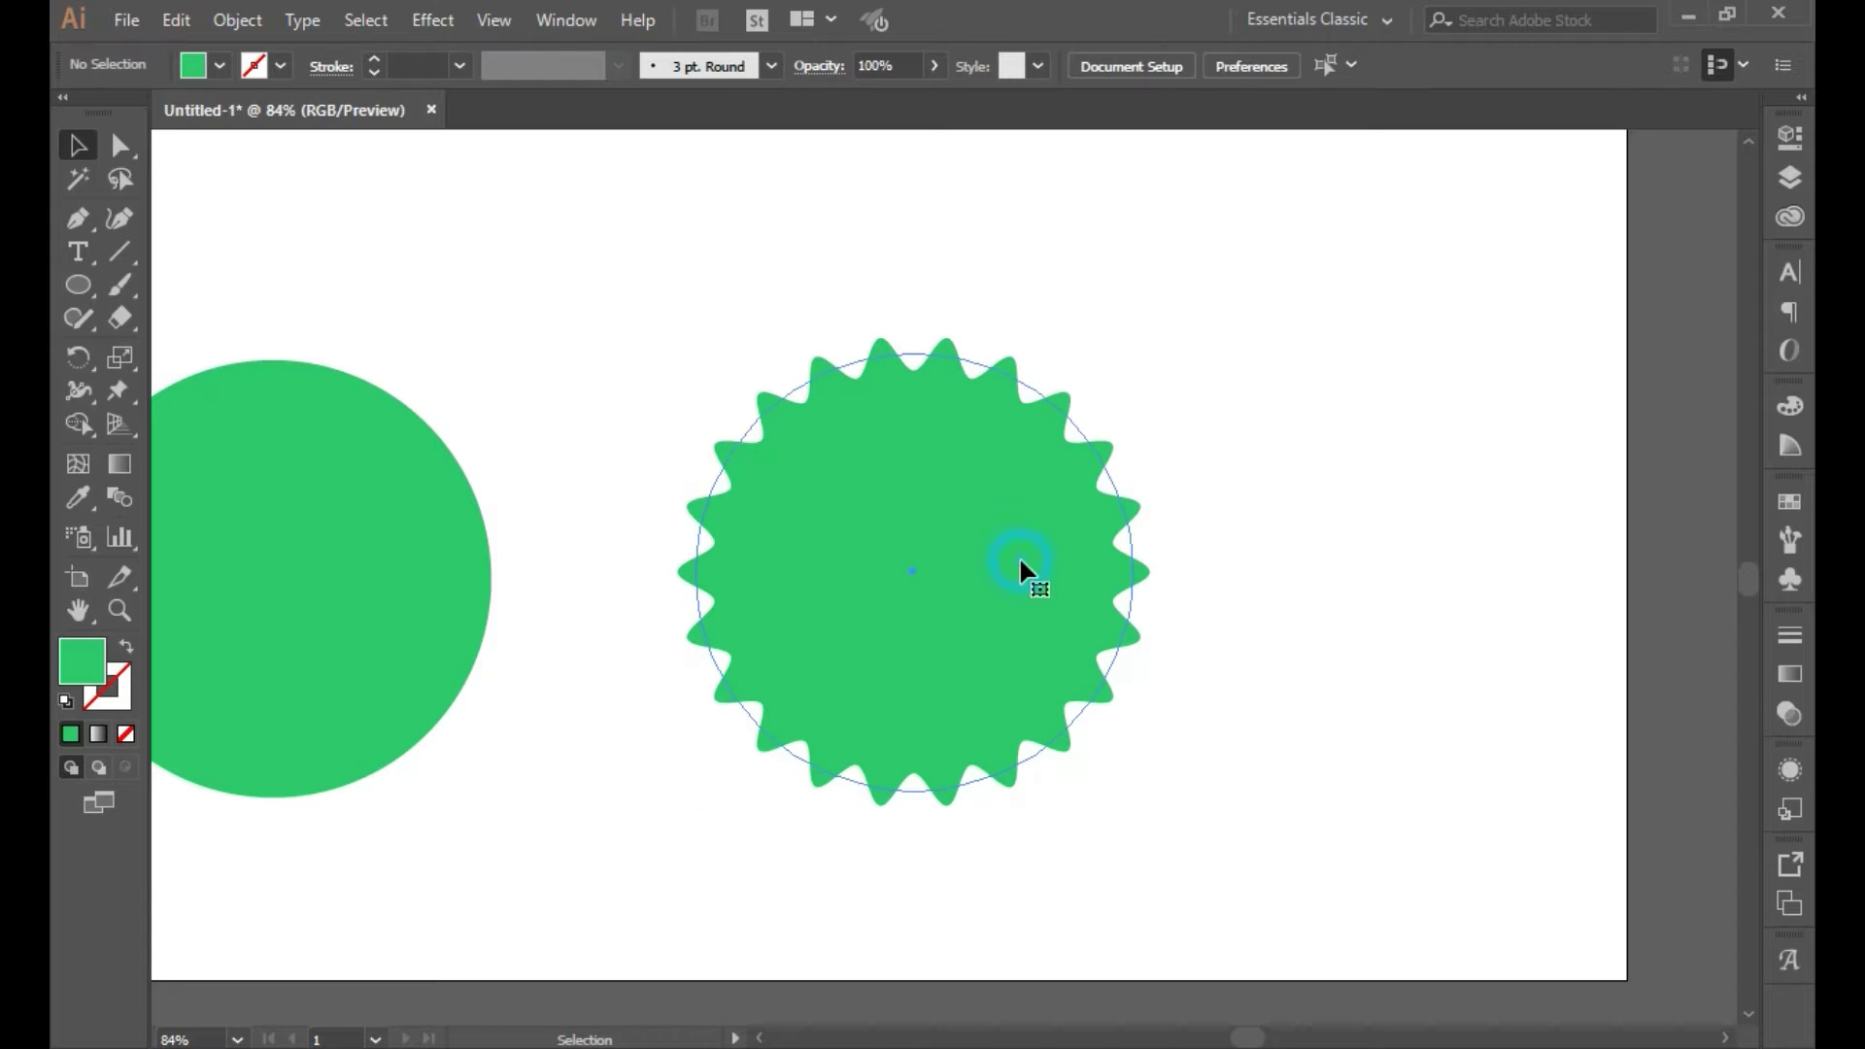
Duplicate the zig zag shape in place and rotate the copy slightly so its points fall between the original's points
{"action": "left_click", "coordinate": [1023, 570], "text": "ctrl"}
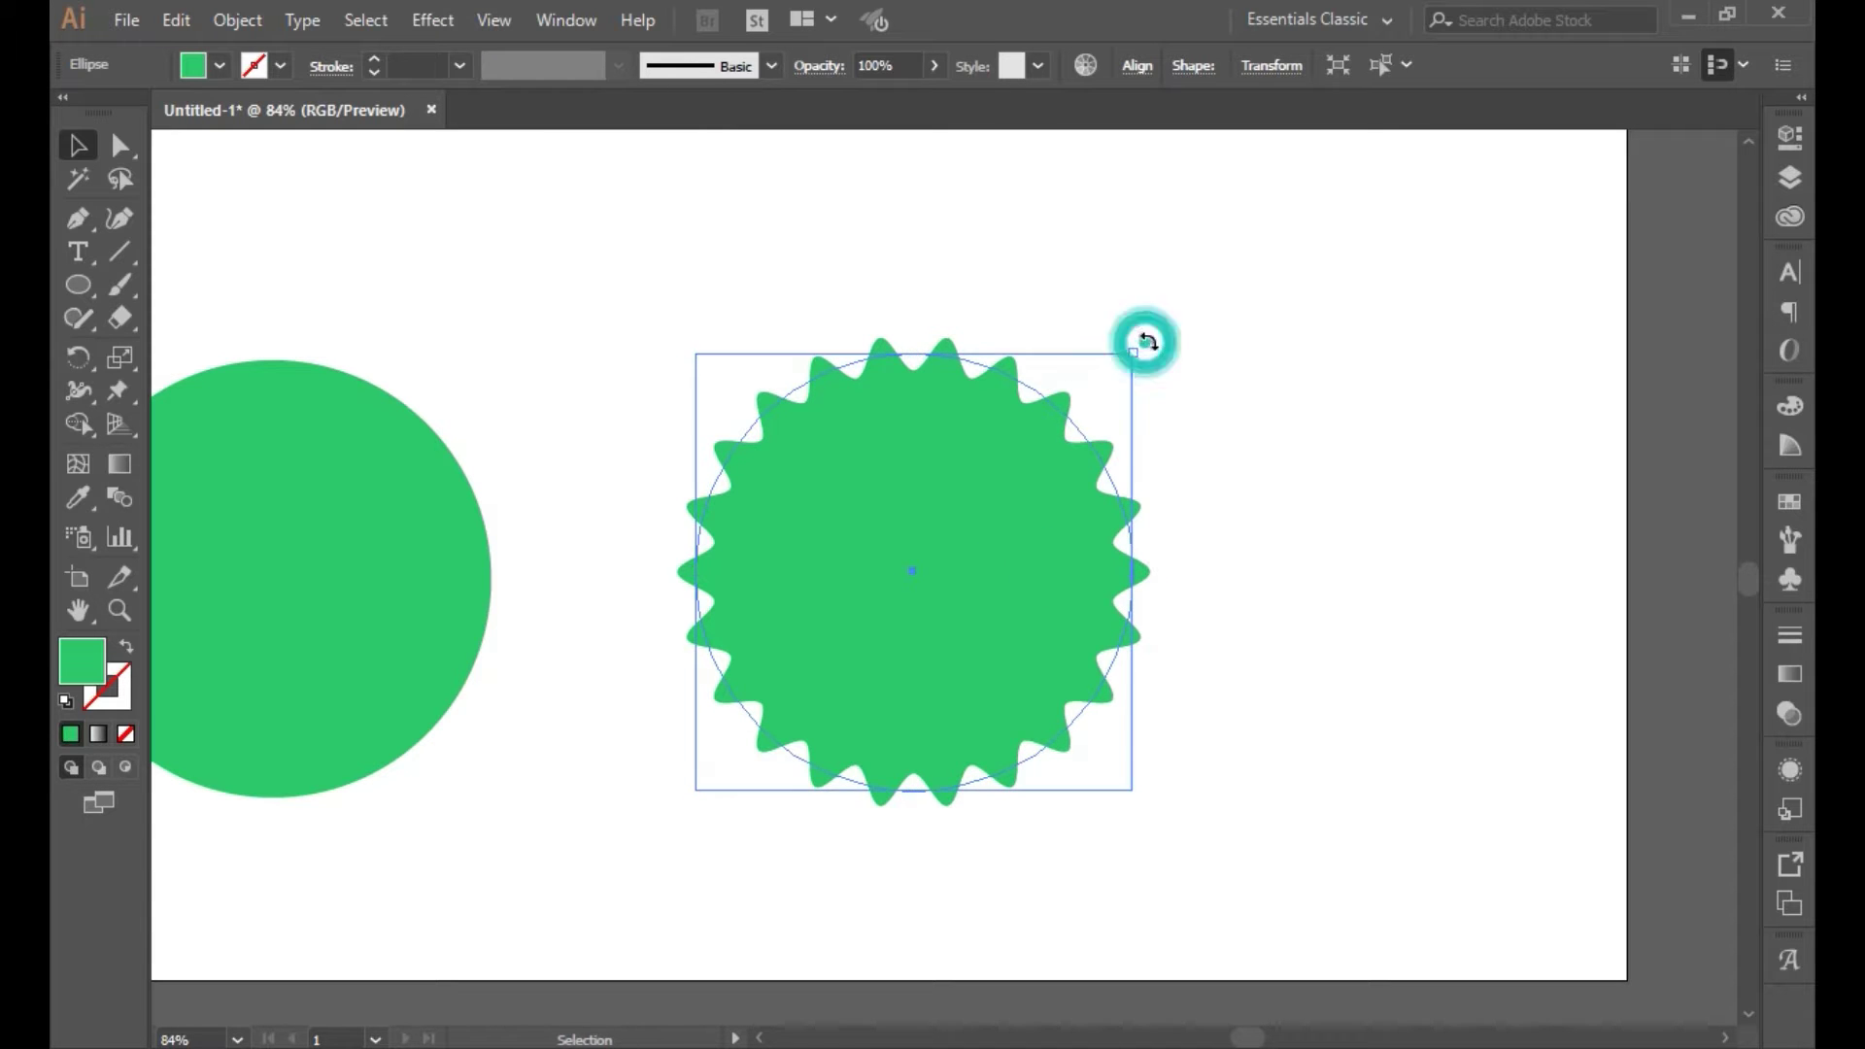
{"action": "left_click_drag", "start_coordinate": [1145, 342], "coordinate": [1170, 373]}
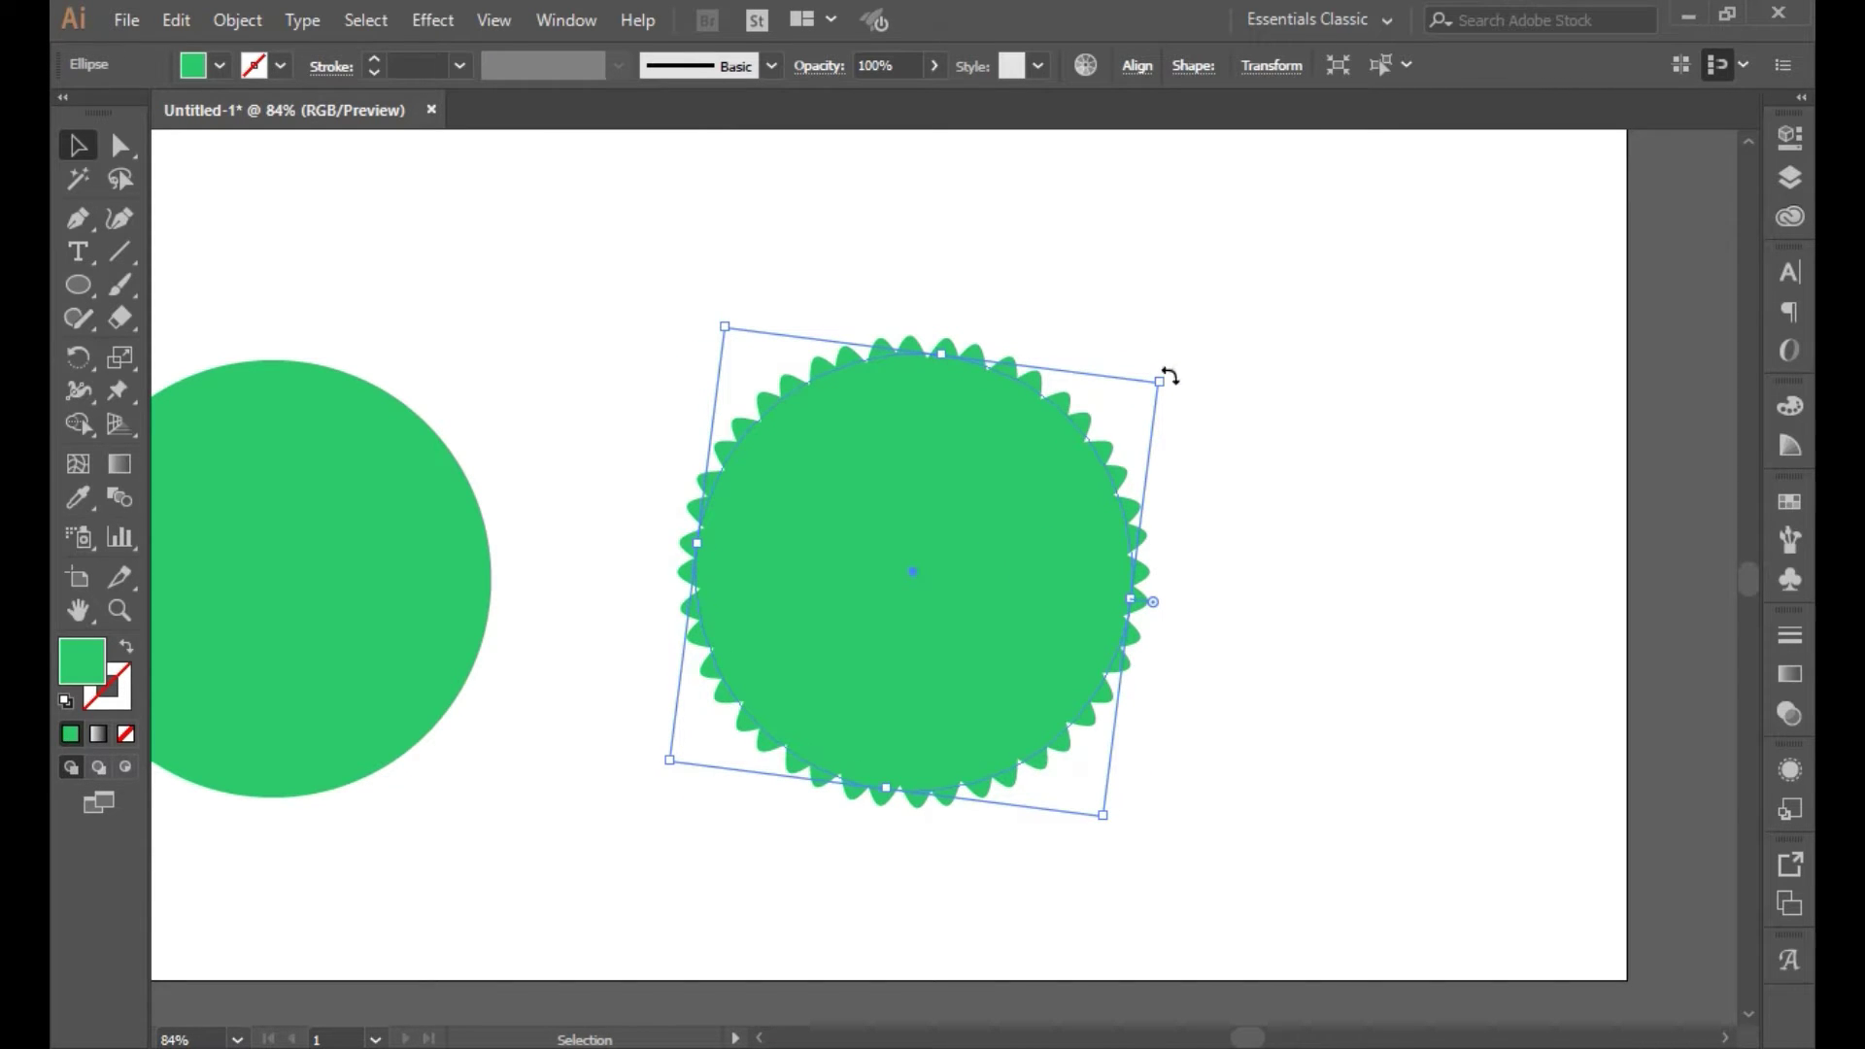
{"action": "left_click", "coordinate": [1174, 412]}
Select the rear zig zag ellipse in the layer list and change its fill to a darker green
{"action": "left_click", "coordinate": [1788, 179]}
{"action": "left_click", "coordinate": [1454, 169]}
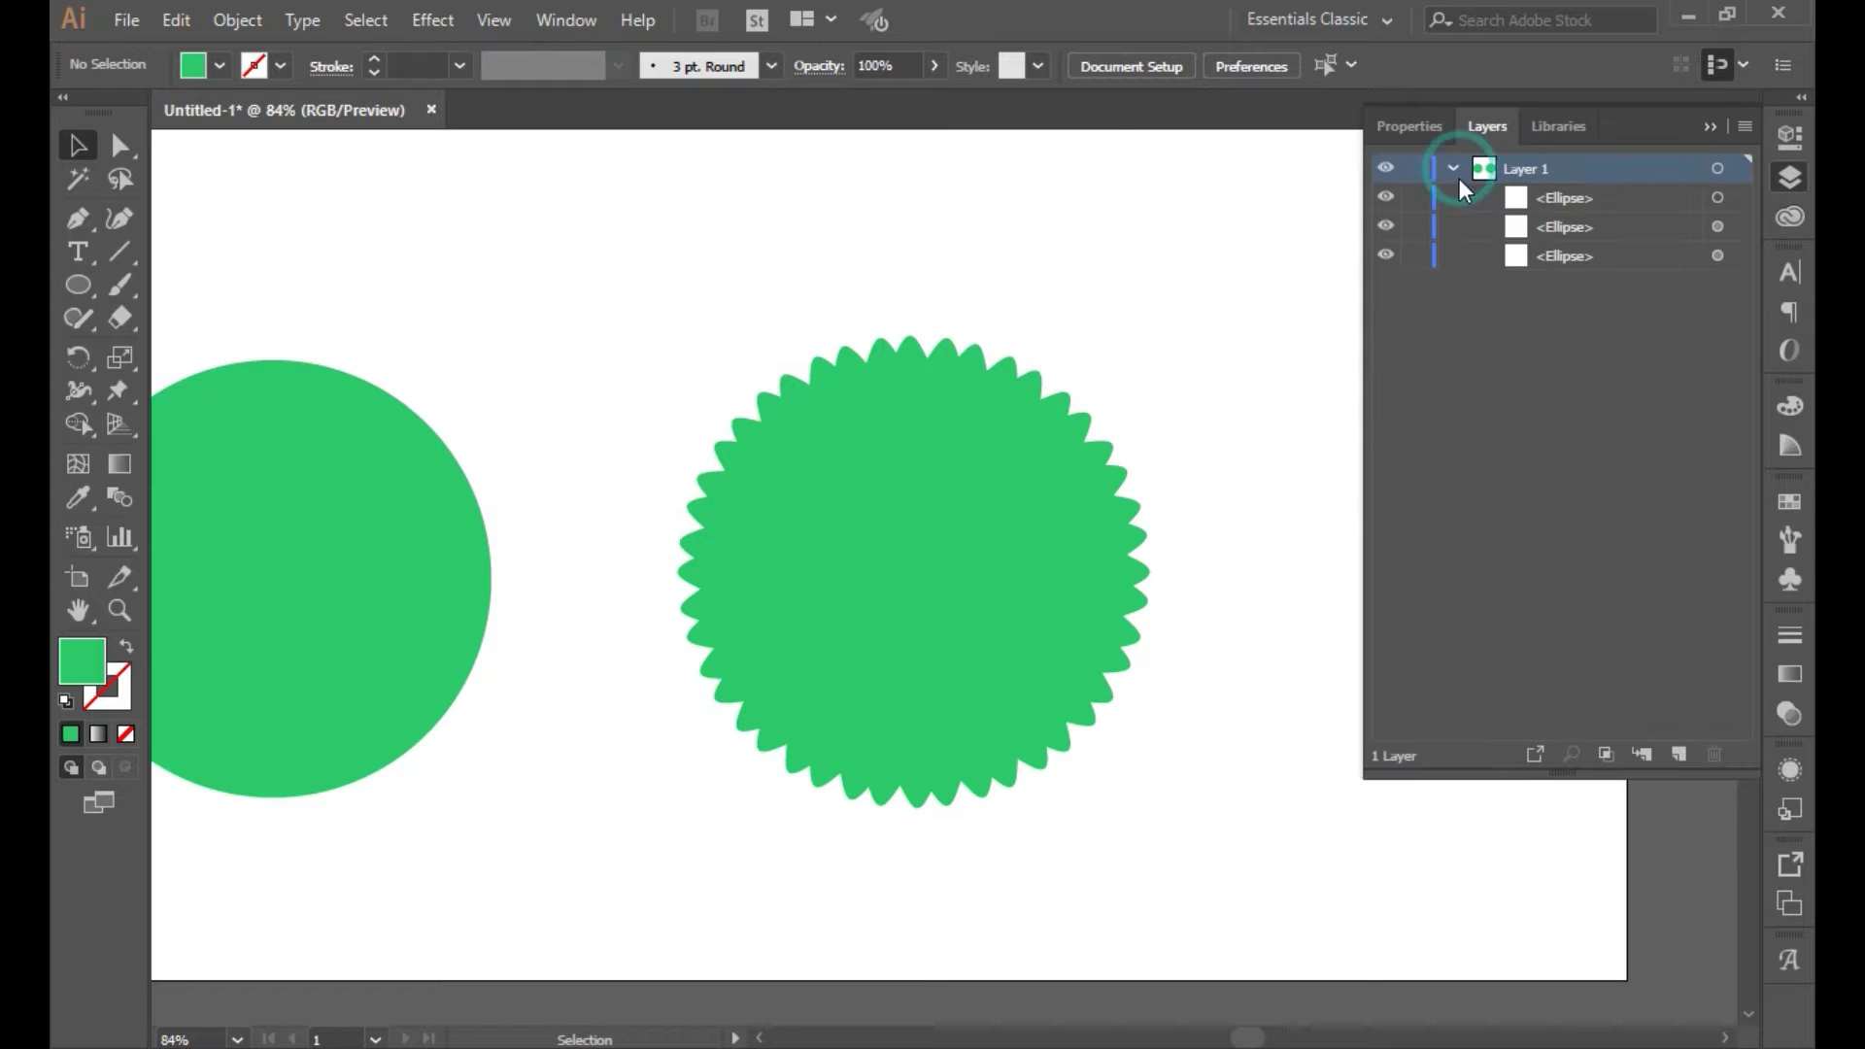
{"action": "left_click", "coordinate": [1719, 256]}
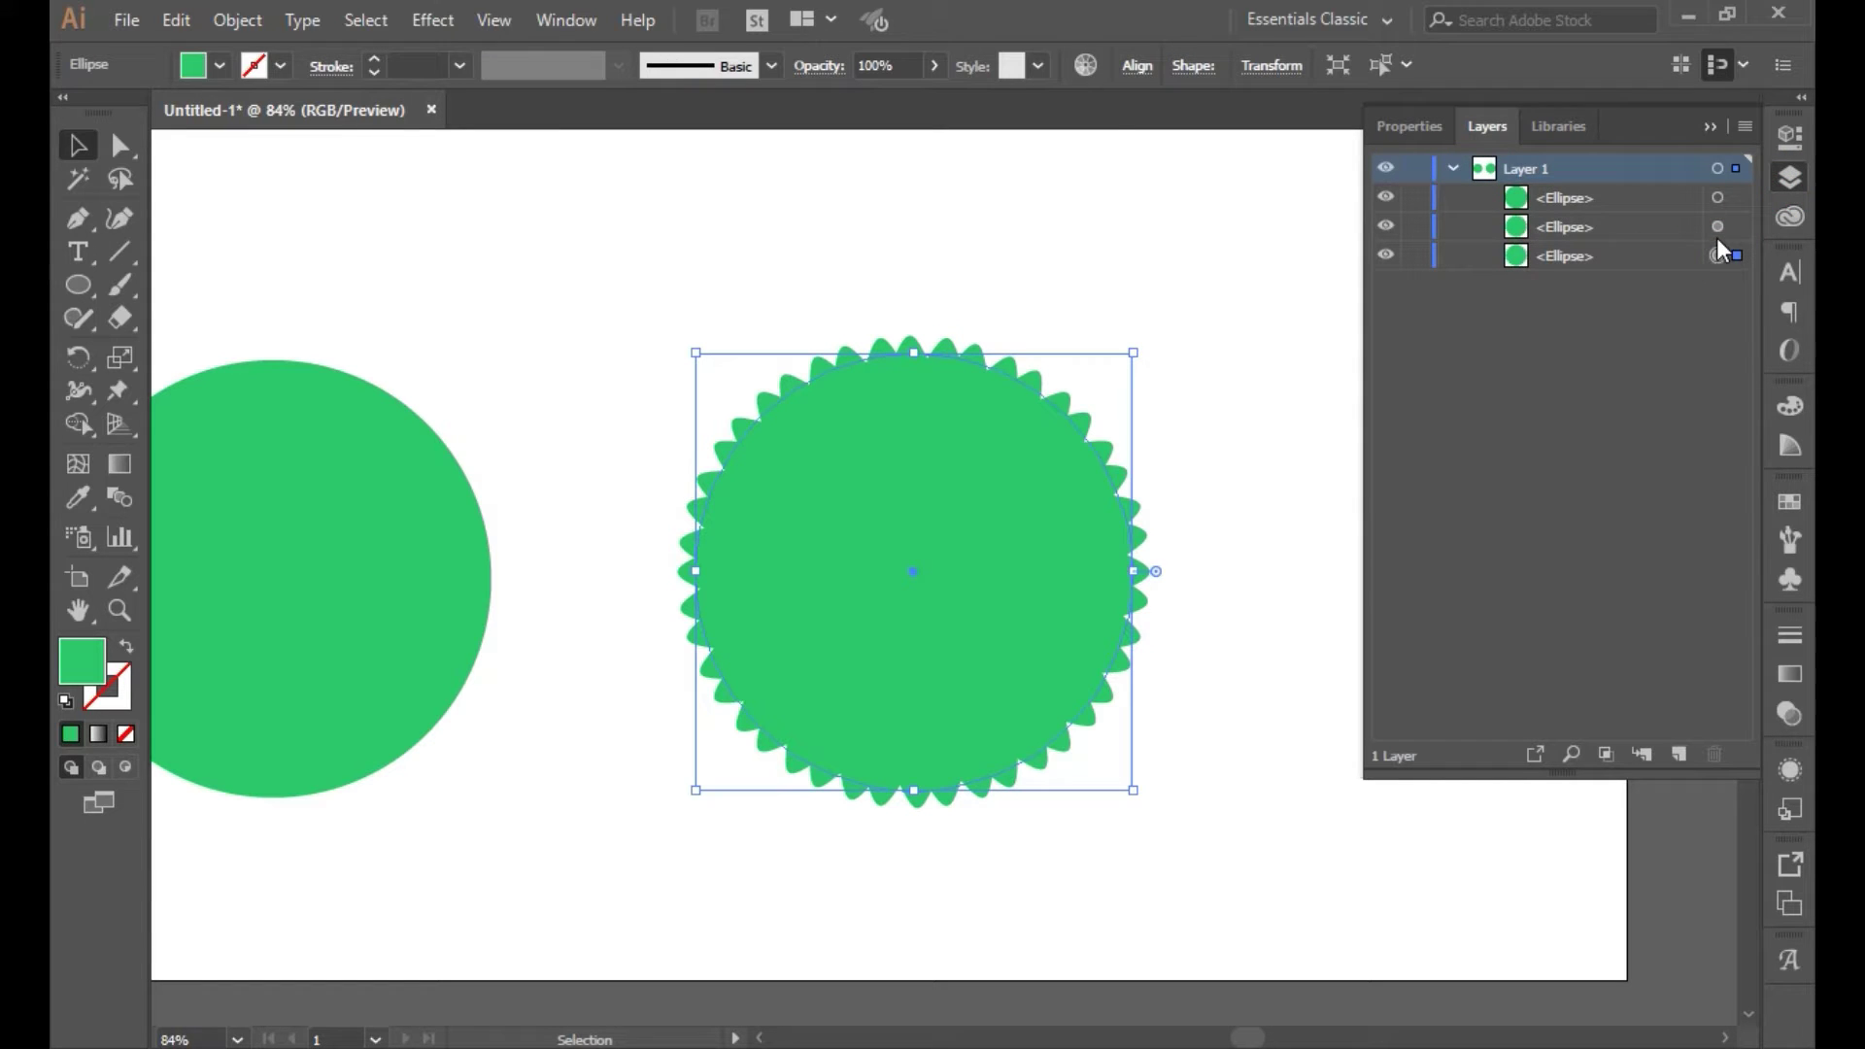
{"action": "left_click", "coordinate": [1707, 129]}
{"action": "left_click", "coordinate": [1790, 179]}
{"action": "double_click", "coordinate": [83, 665]}
{"action": "left_click", "coordinate": [875, 687]}
{"action": "left_click", "coordinate": [1195, 581]}
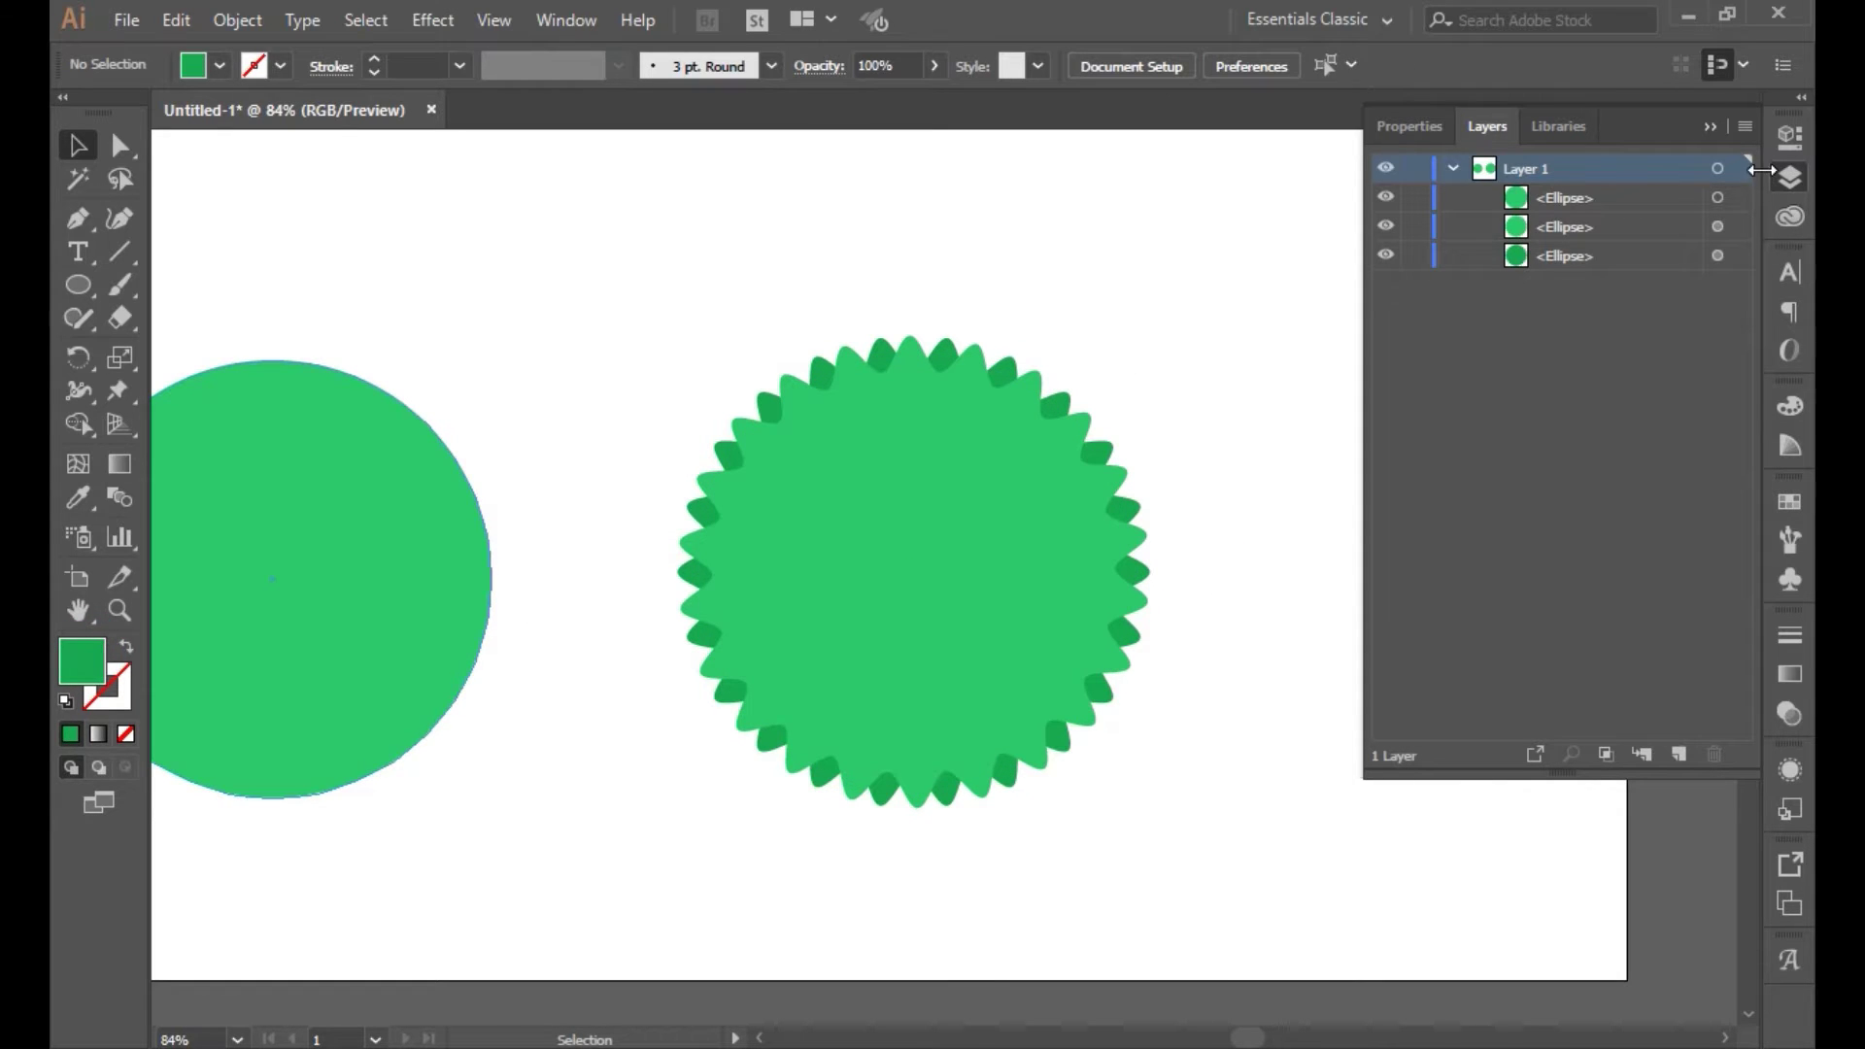
Copy the front light green zig zag shape and paste the copy directly in front of it
{"action": "left_click", "coordinate": [976, 595]}
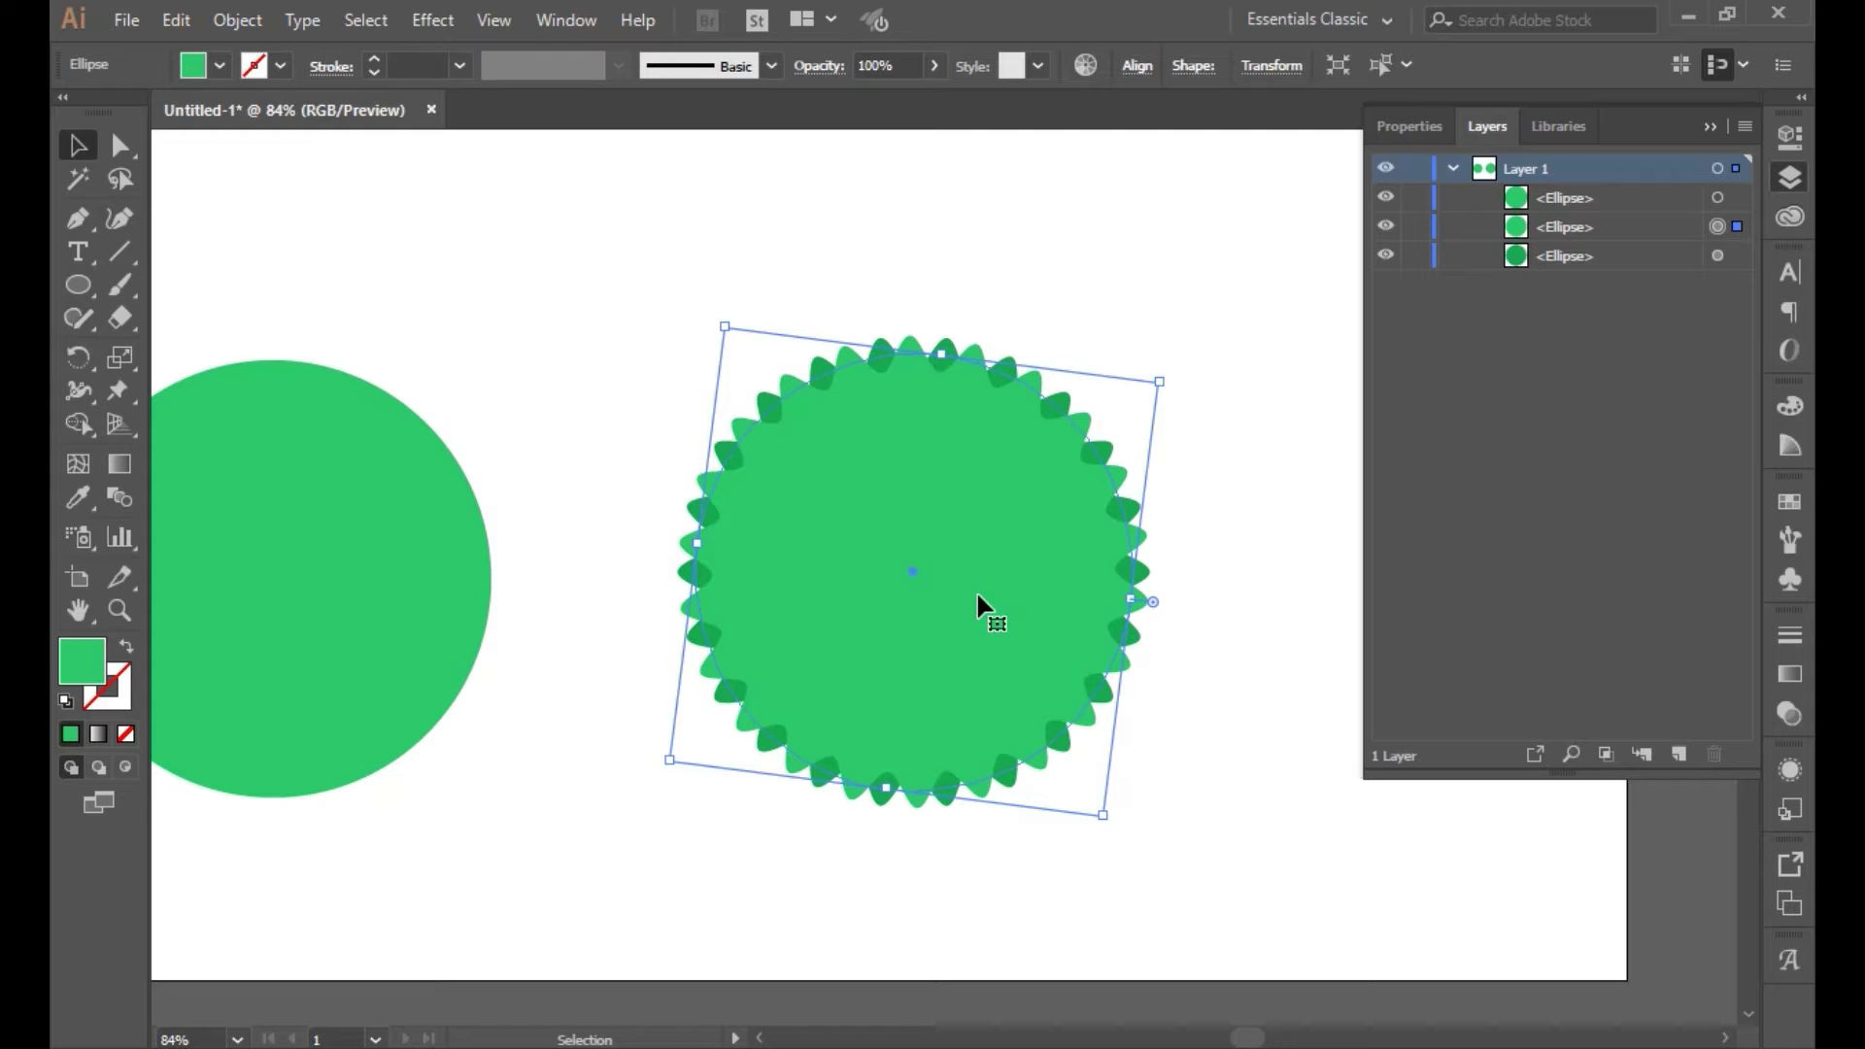
{"action": "key", "text": "a"}
{"action": "key", "text": "ctrl+c"}
{"action": "key", "text": "ctrl+f"}
{"action": "key", "text": "v"}
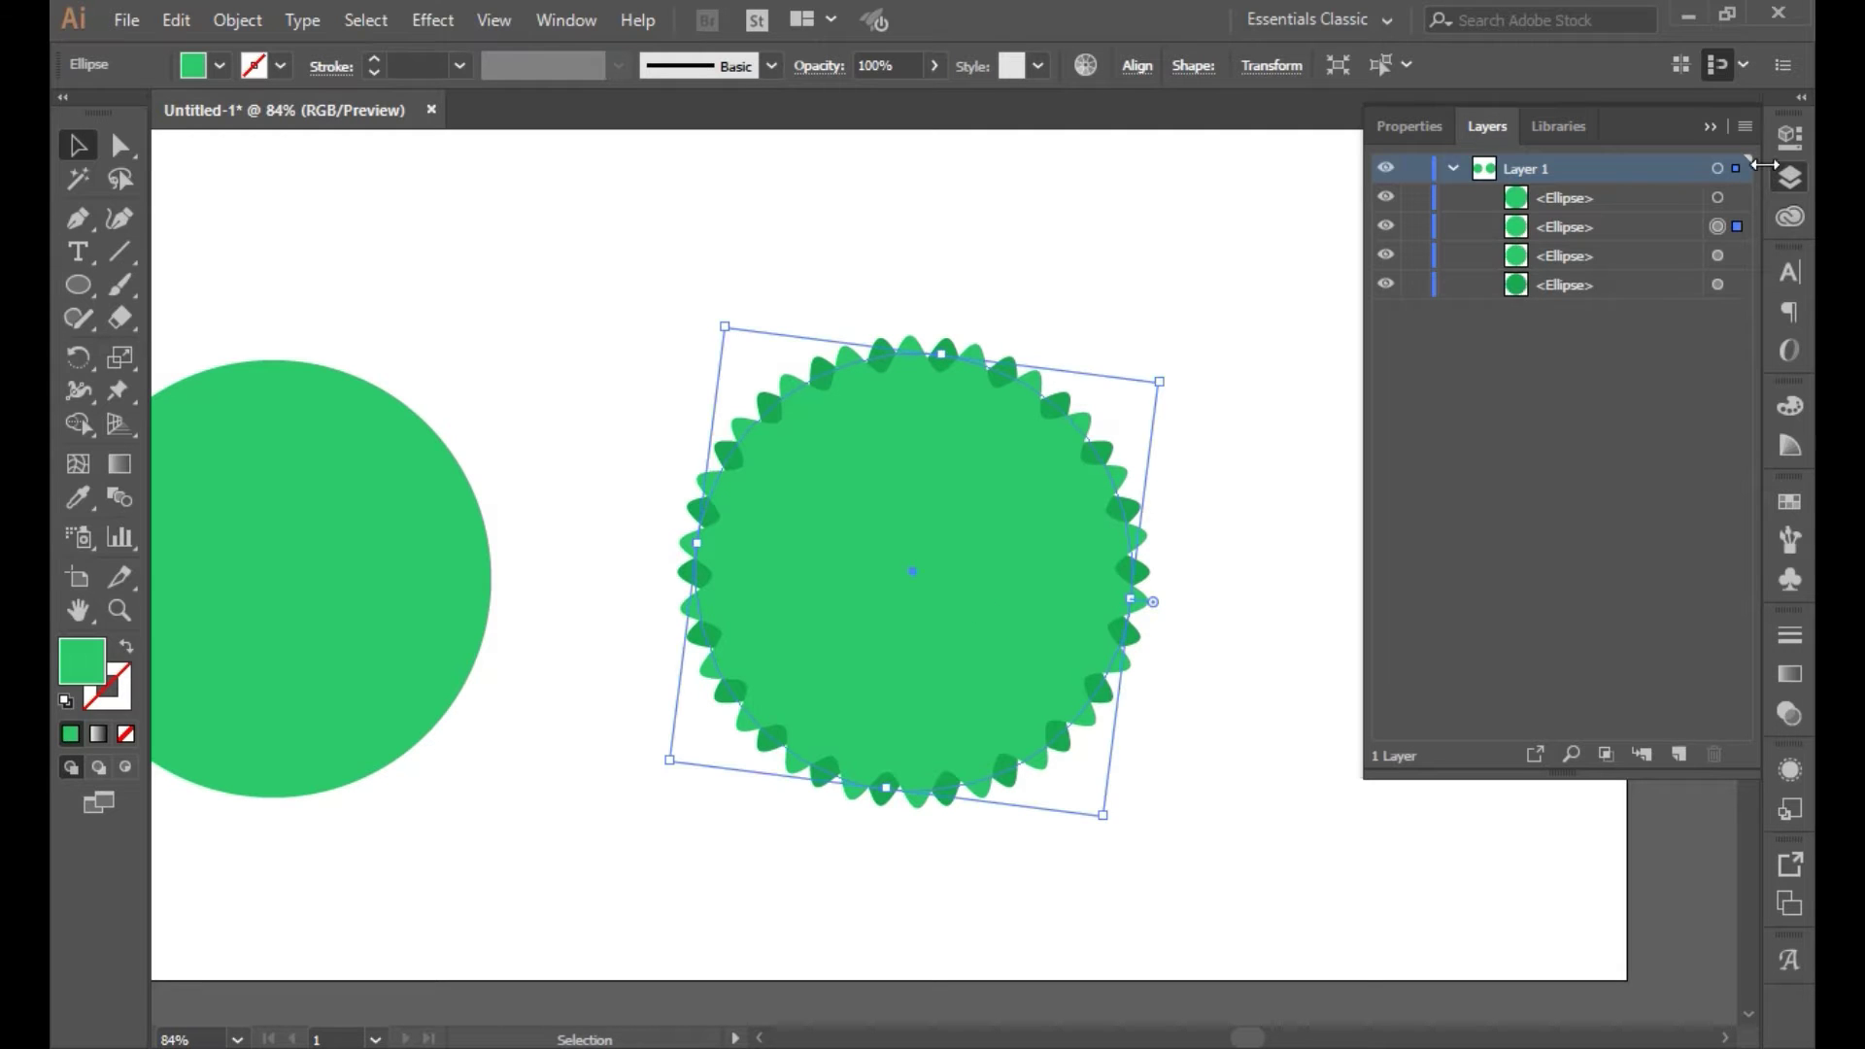
Remove the Zig Zag effect from the pasted copy
{"action": "left_click", "coordinate": [1790, 767]}
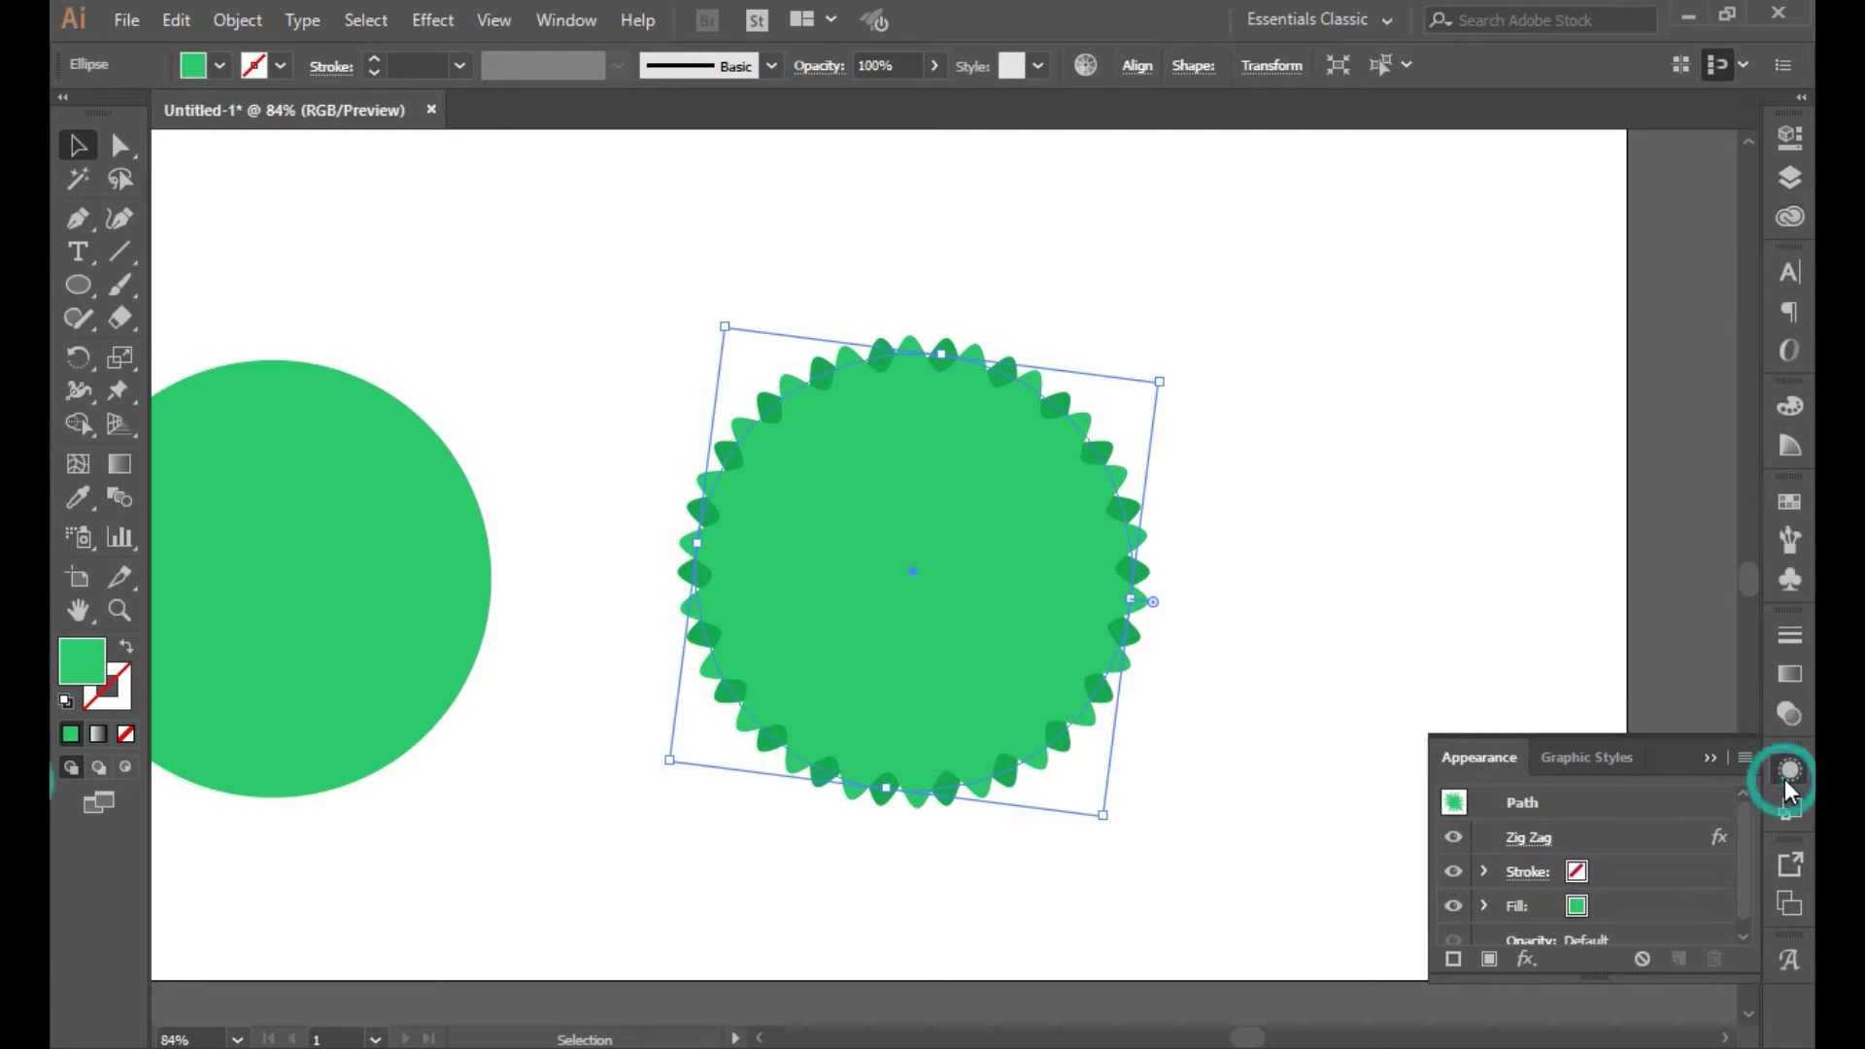
{"action": "left_click", "coordinate": [1730, 825]}
{"action": "left_click", "coordinate": [1716, 960]}
{"action": "left_click", "coordinate": [1711, 758]}
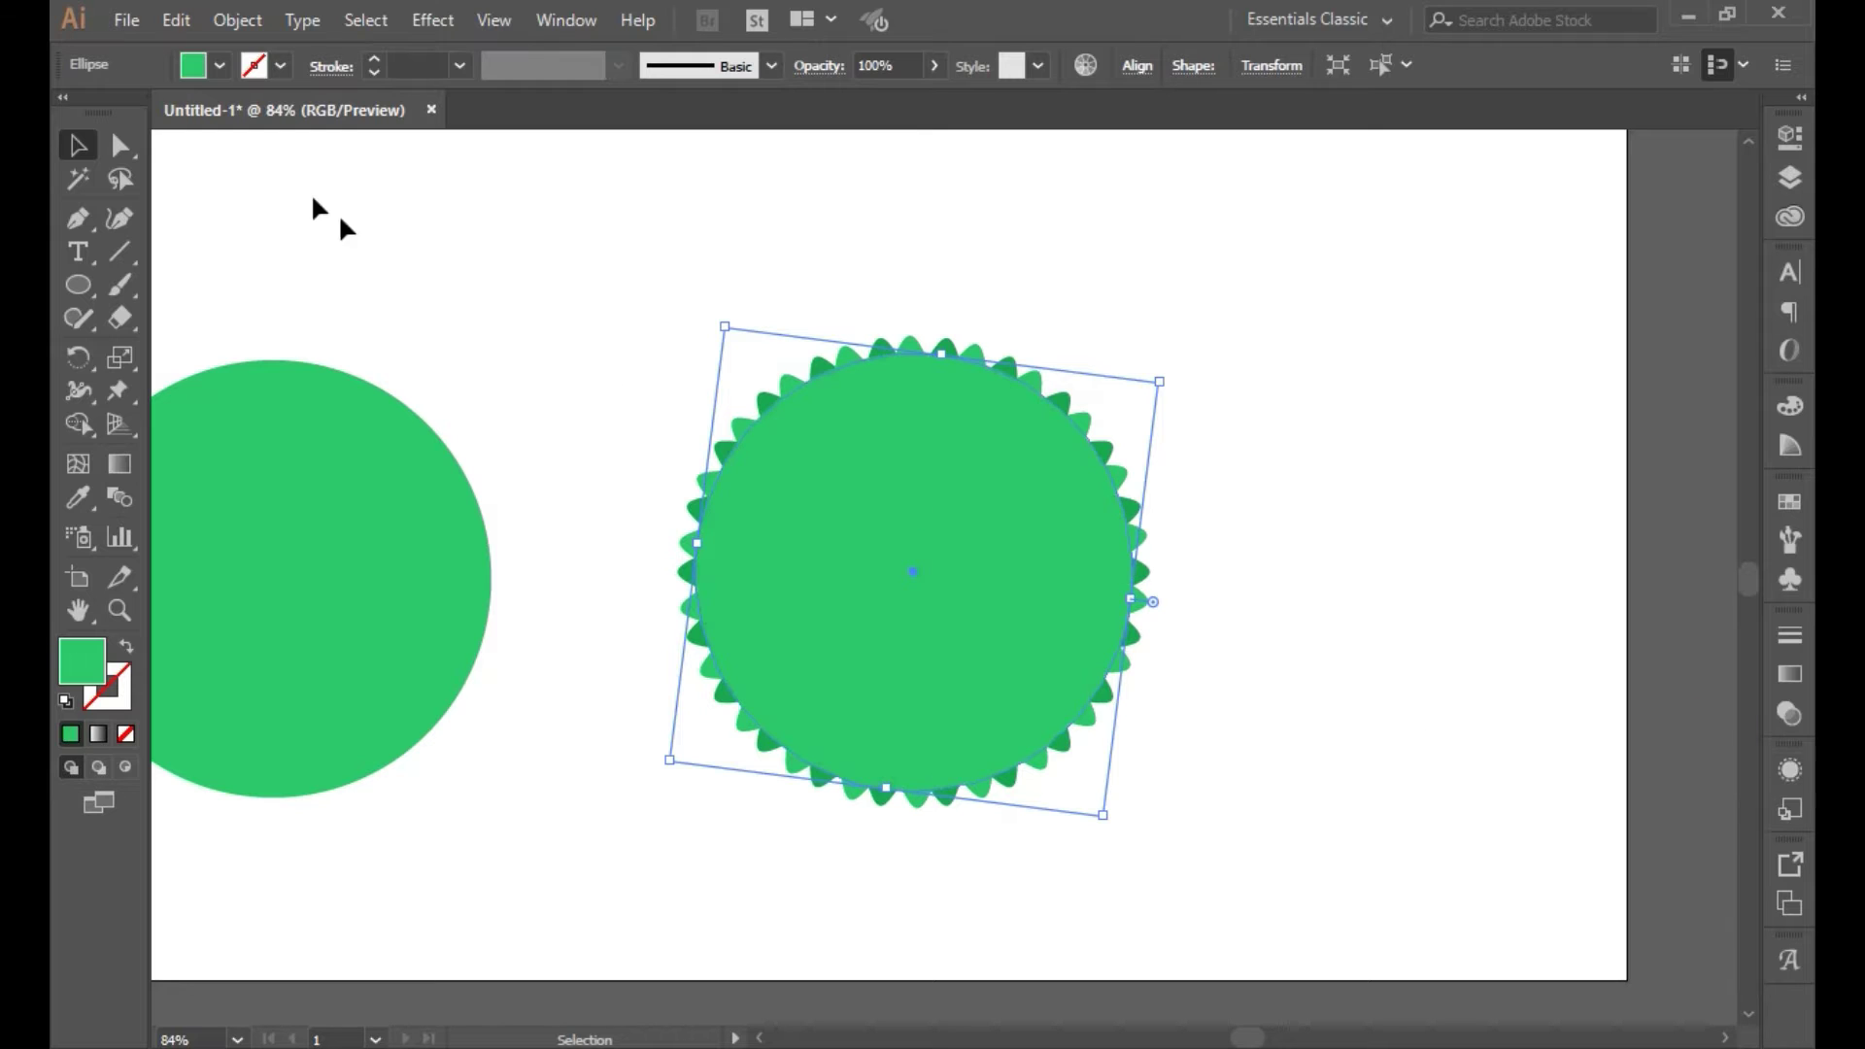
Give the plain circle on the badge no fill and a white stroke
{"action": "left_click", "coordinate": [126, 646]}
{"action": "key", "text": "F6"}
{"action": "left_click", "coordinate": [1488, 581]}
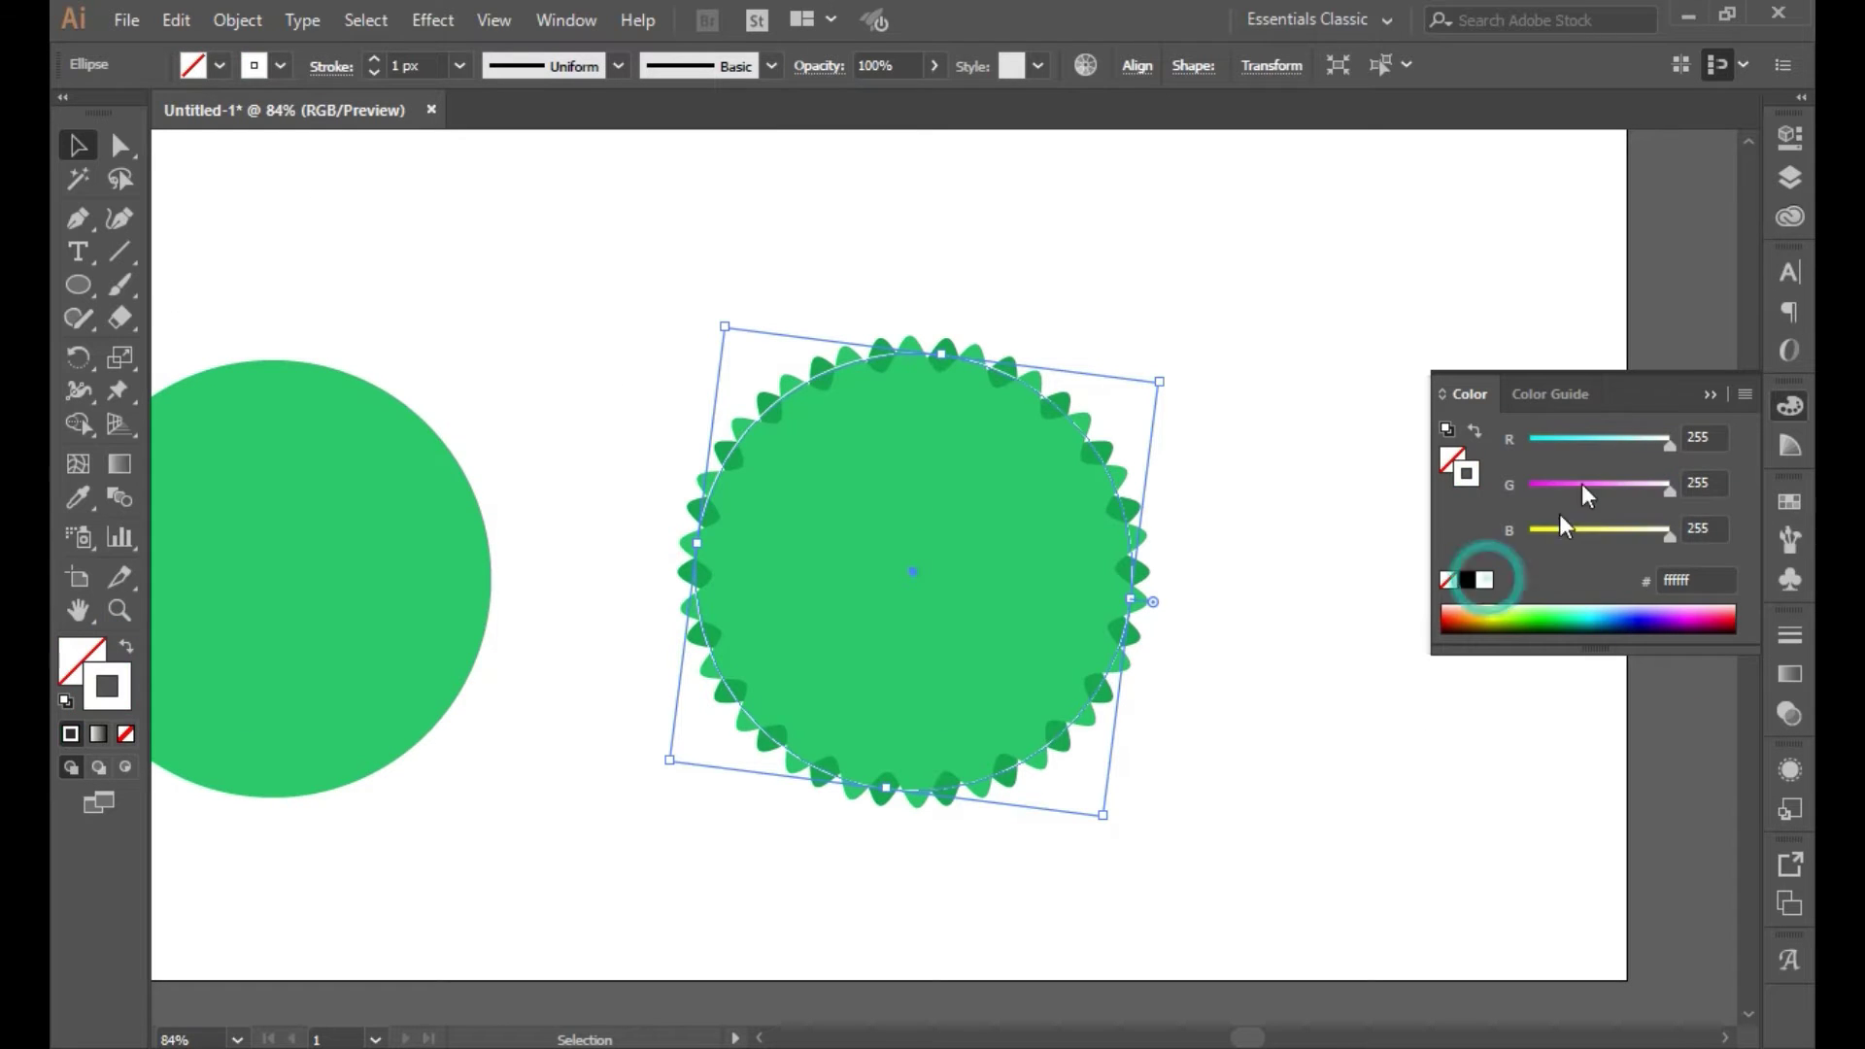
{"action": "left_click", "coordinate": [1710, 391]}
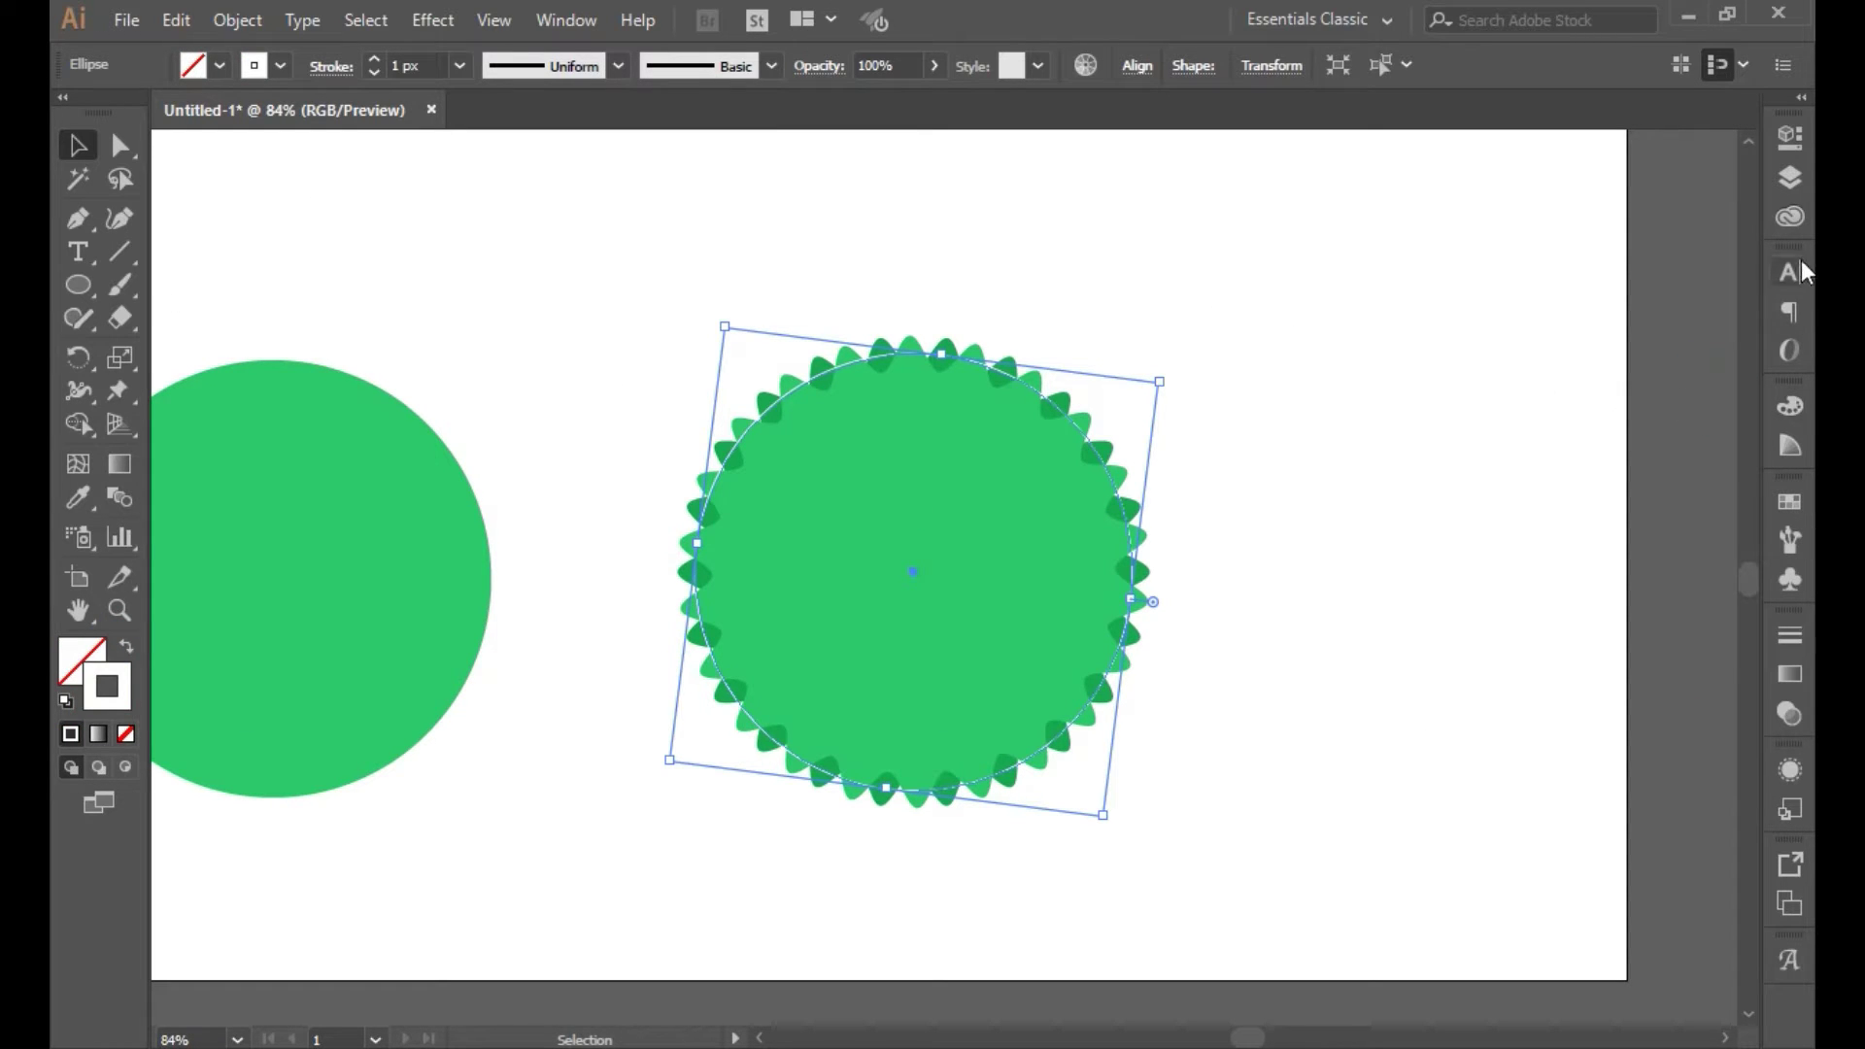
Hide the light green zig zag ellipse and set the white circle's stroke weight to 3 px
{"action": "left_click", "coordinate": [1789, 177]}
{"action": "left_click", "coordinate": [1390, 256]}
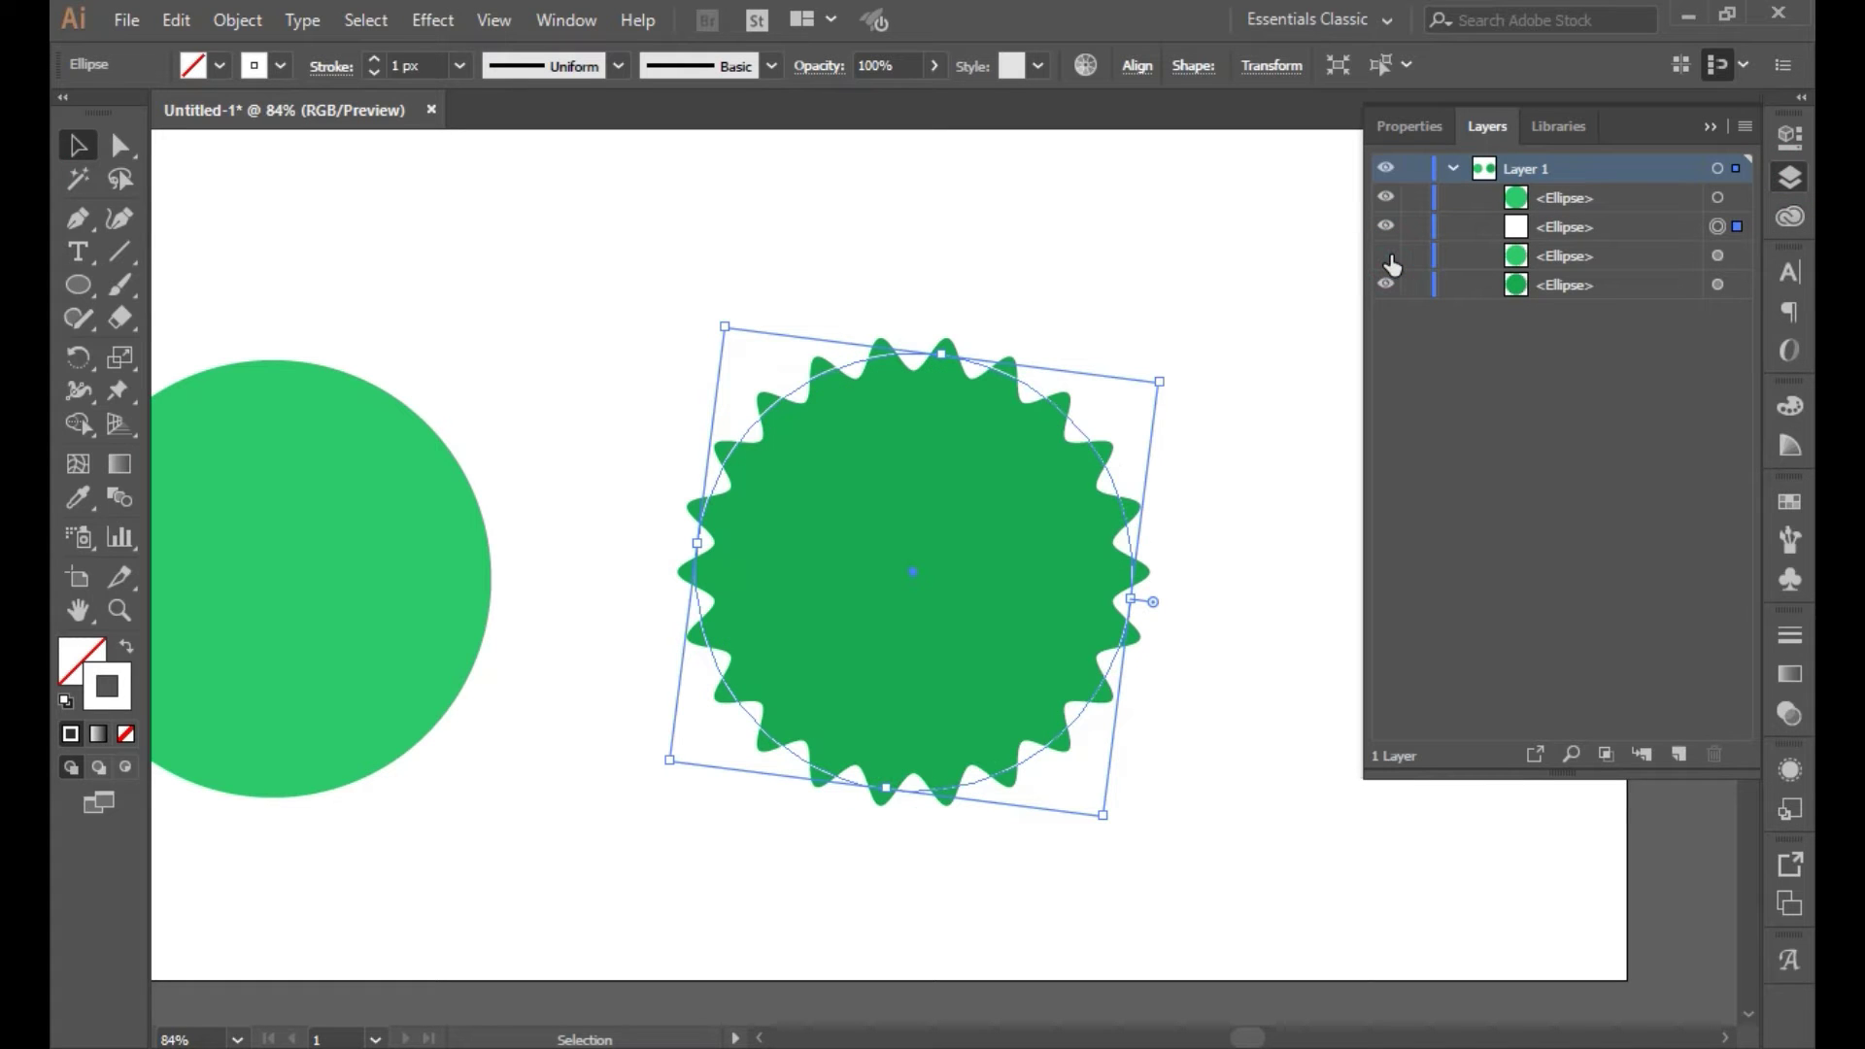
{"action": "left_click", "coordinate": [374, 58]}
{"action": "left_click", "coordinate": [374, 58]}
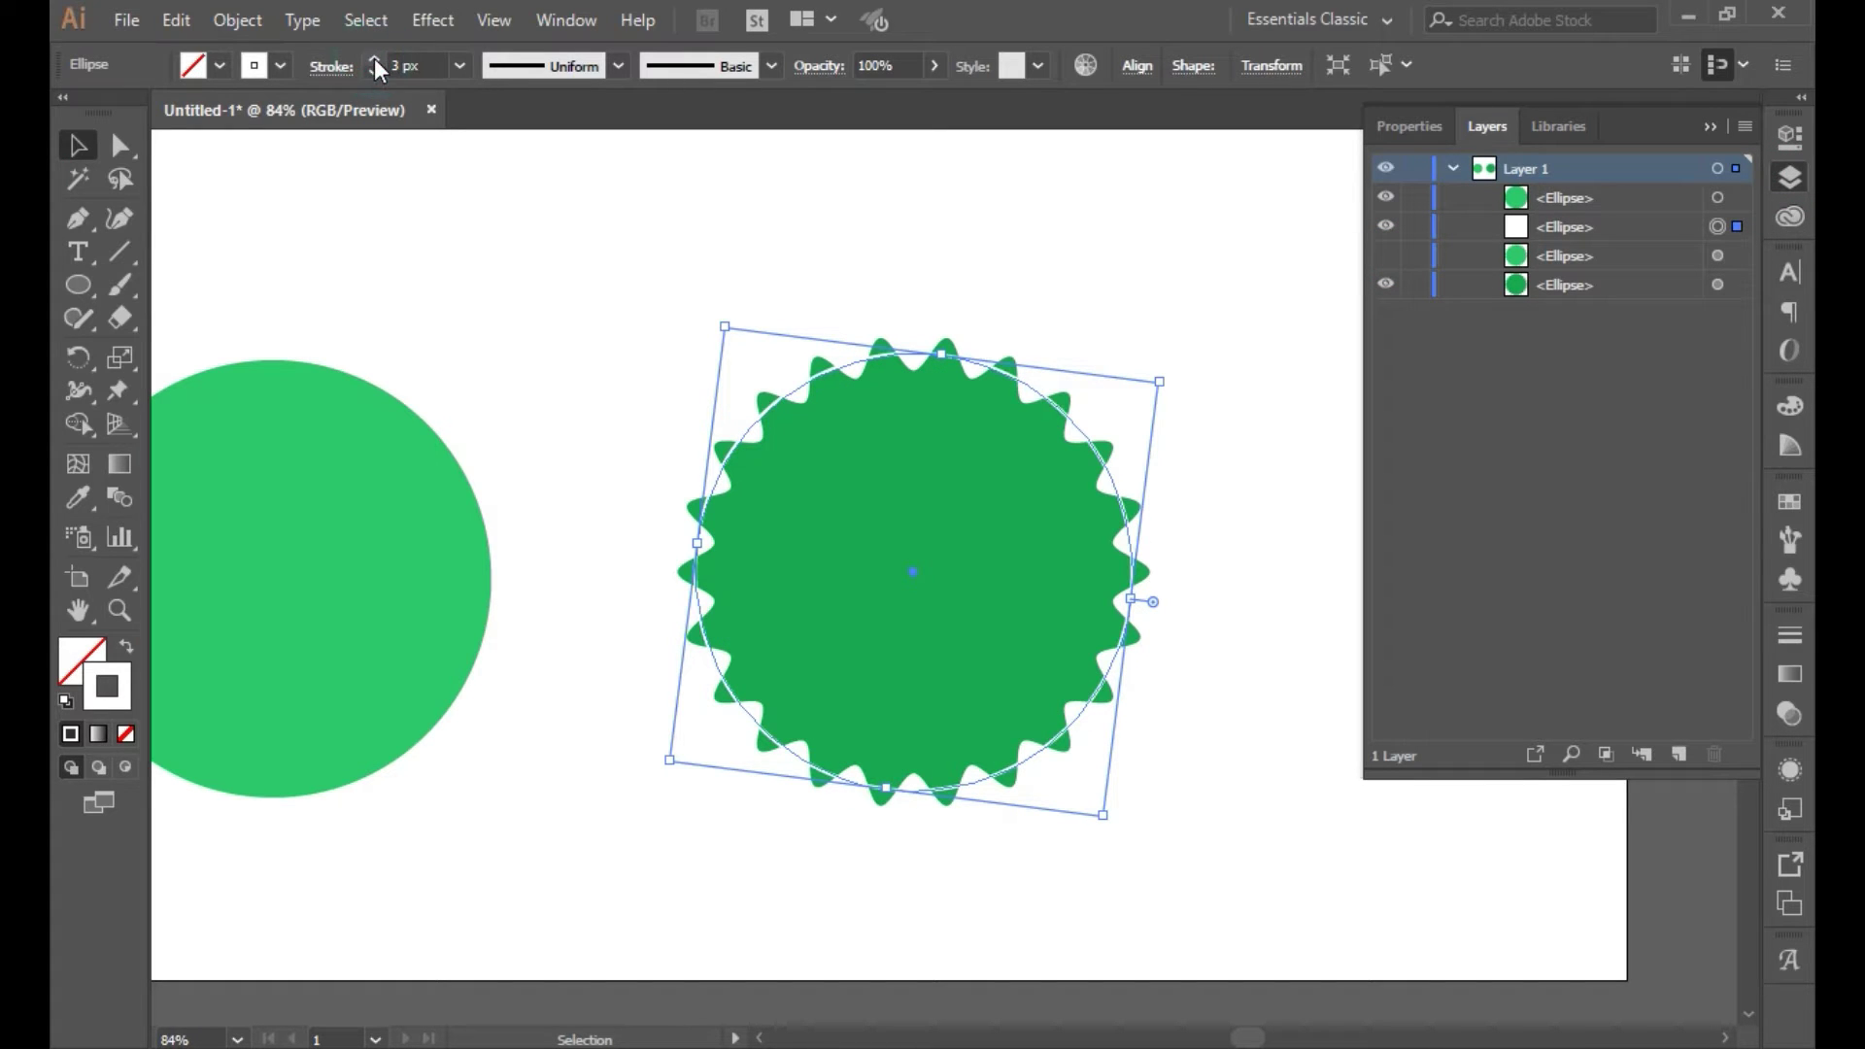
Make the circle's stroke a dotted line with round caps, a 0 px dash and a 30 px gap
{"action": "left_click", "coordinate": [332, 66]}
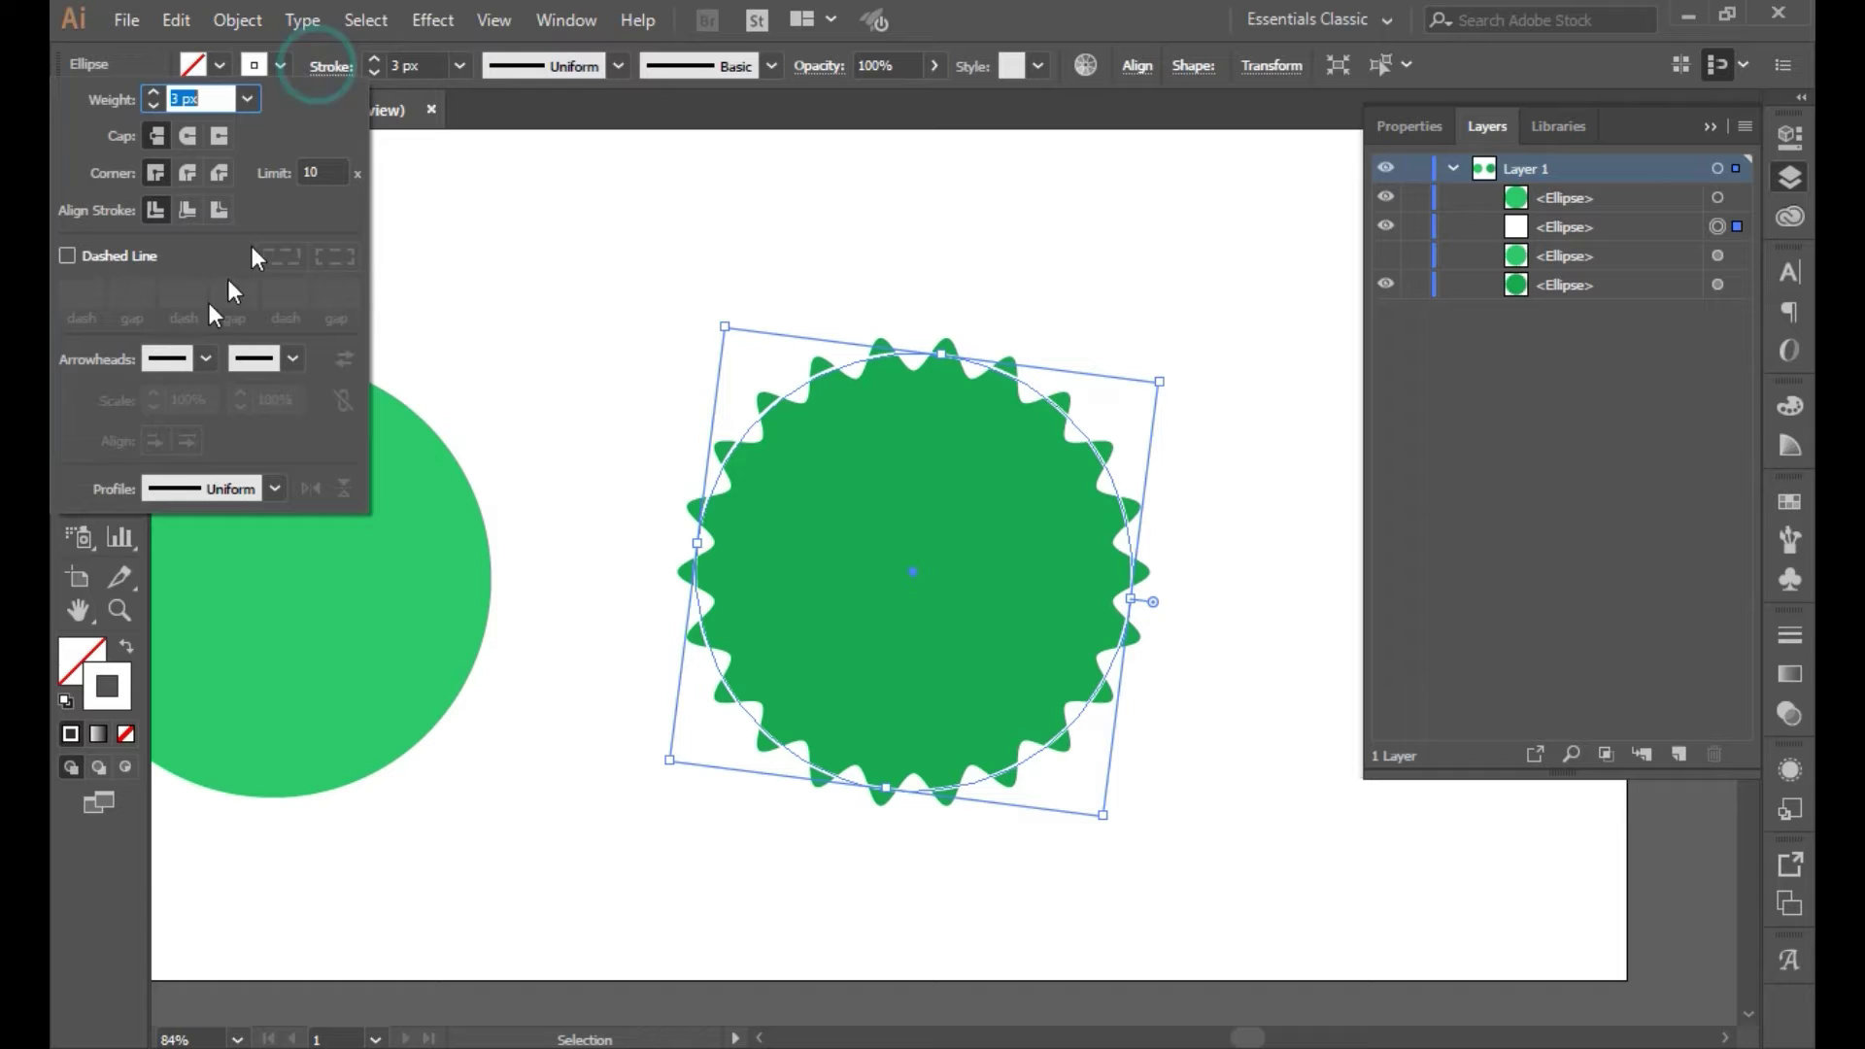
{"action": "left_click", "coordinate": [125, 255]}
{"action": "left_click", "coordinate": [188, 136]}
{"action": "left_click", "coordinate": [119, 288]}
{"action": "type", "text": "30"}
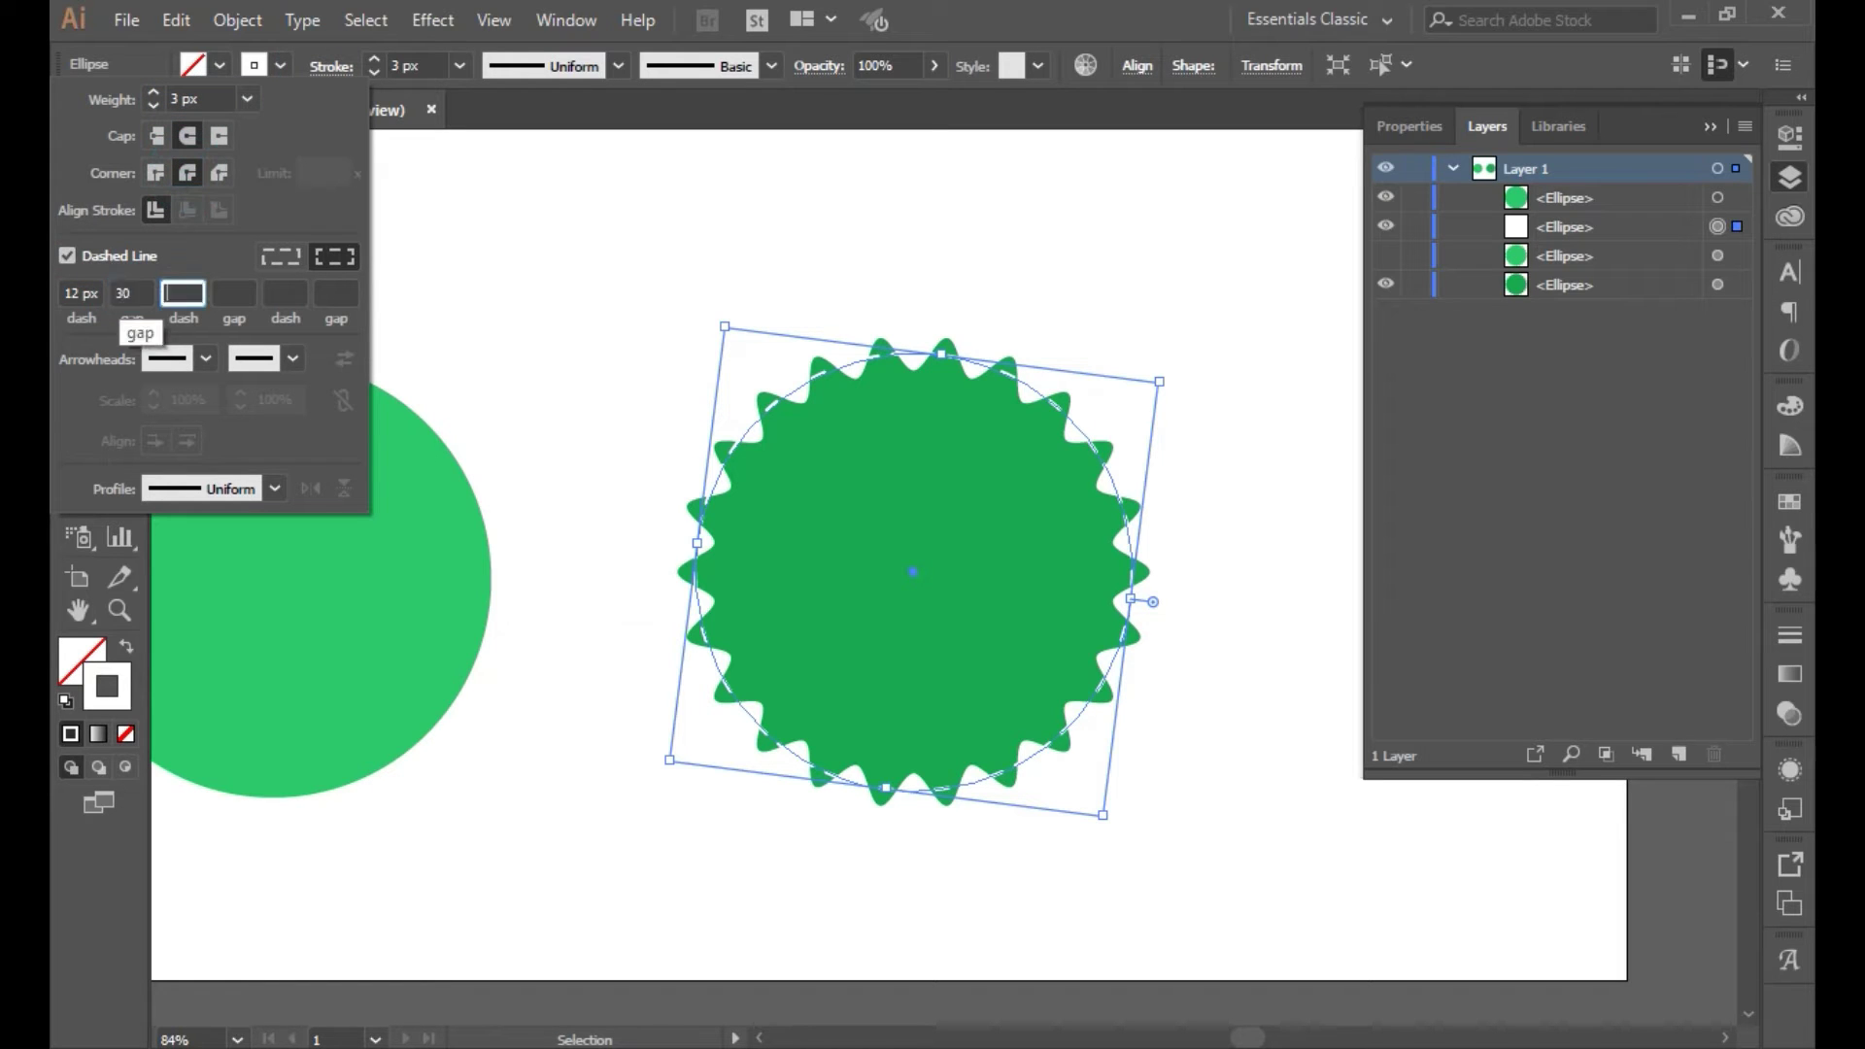
{"action": "left_click", "coordinate": [77, 292]}
{"action": "type", "text": "0"}
{"action": "key", "text": "Tab"}
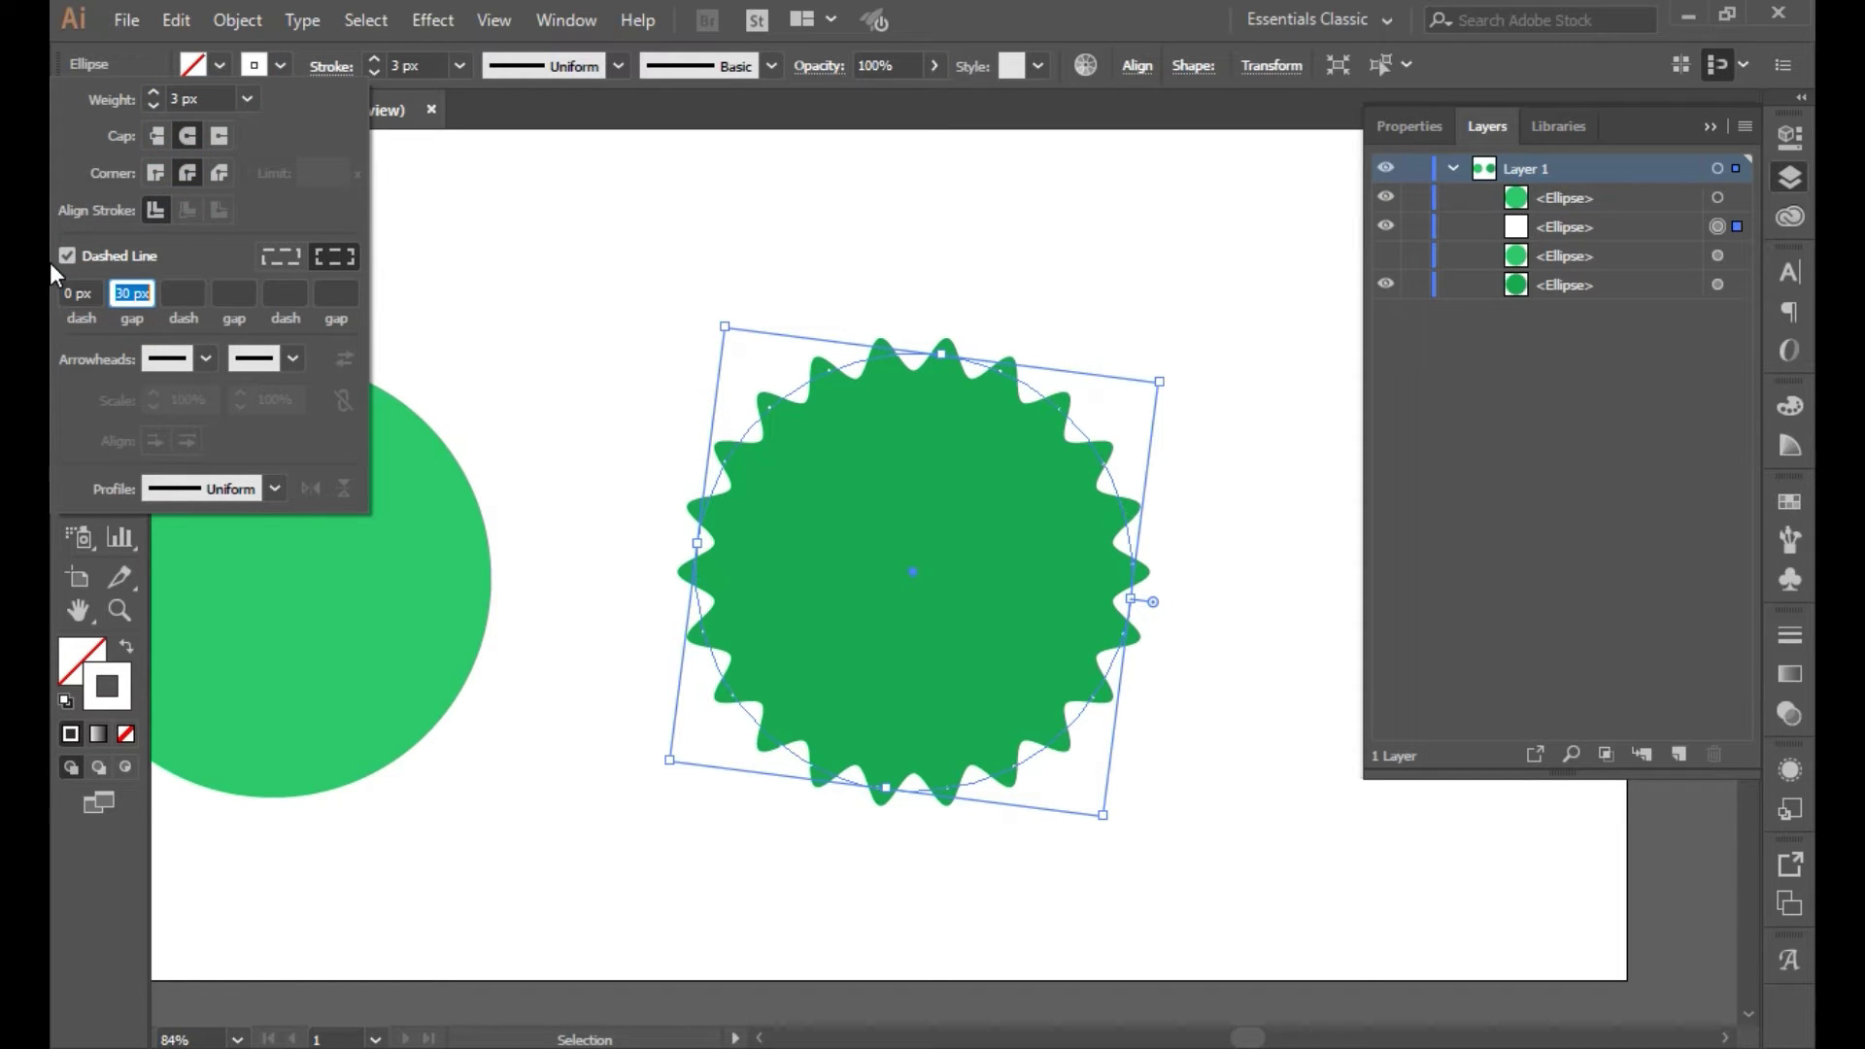
Set the dotted stroke's weight to 11 px and scale the circle down about its centre to sit inside the zig zag edge
{"action": "left_click", "coordinate": [153, 93]}
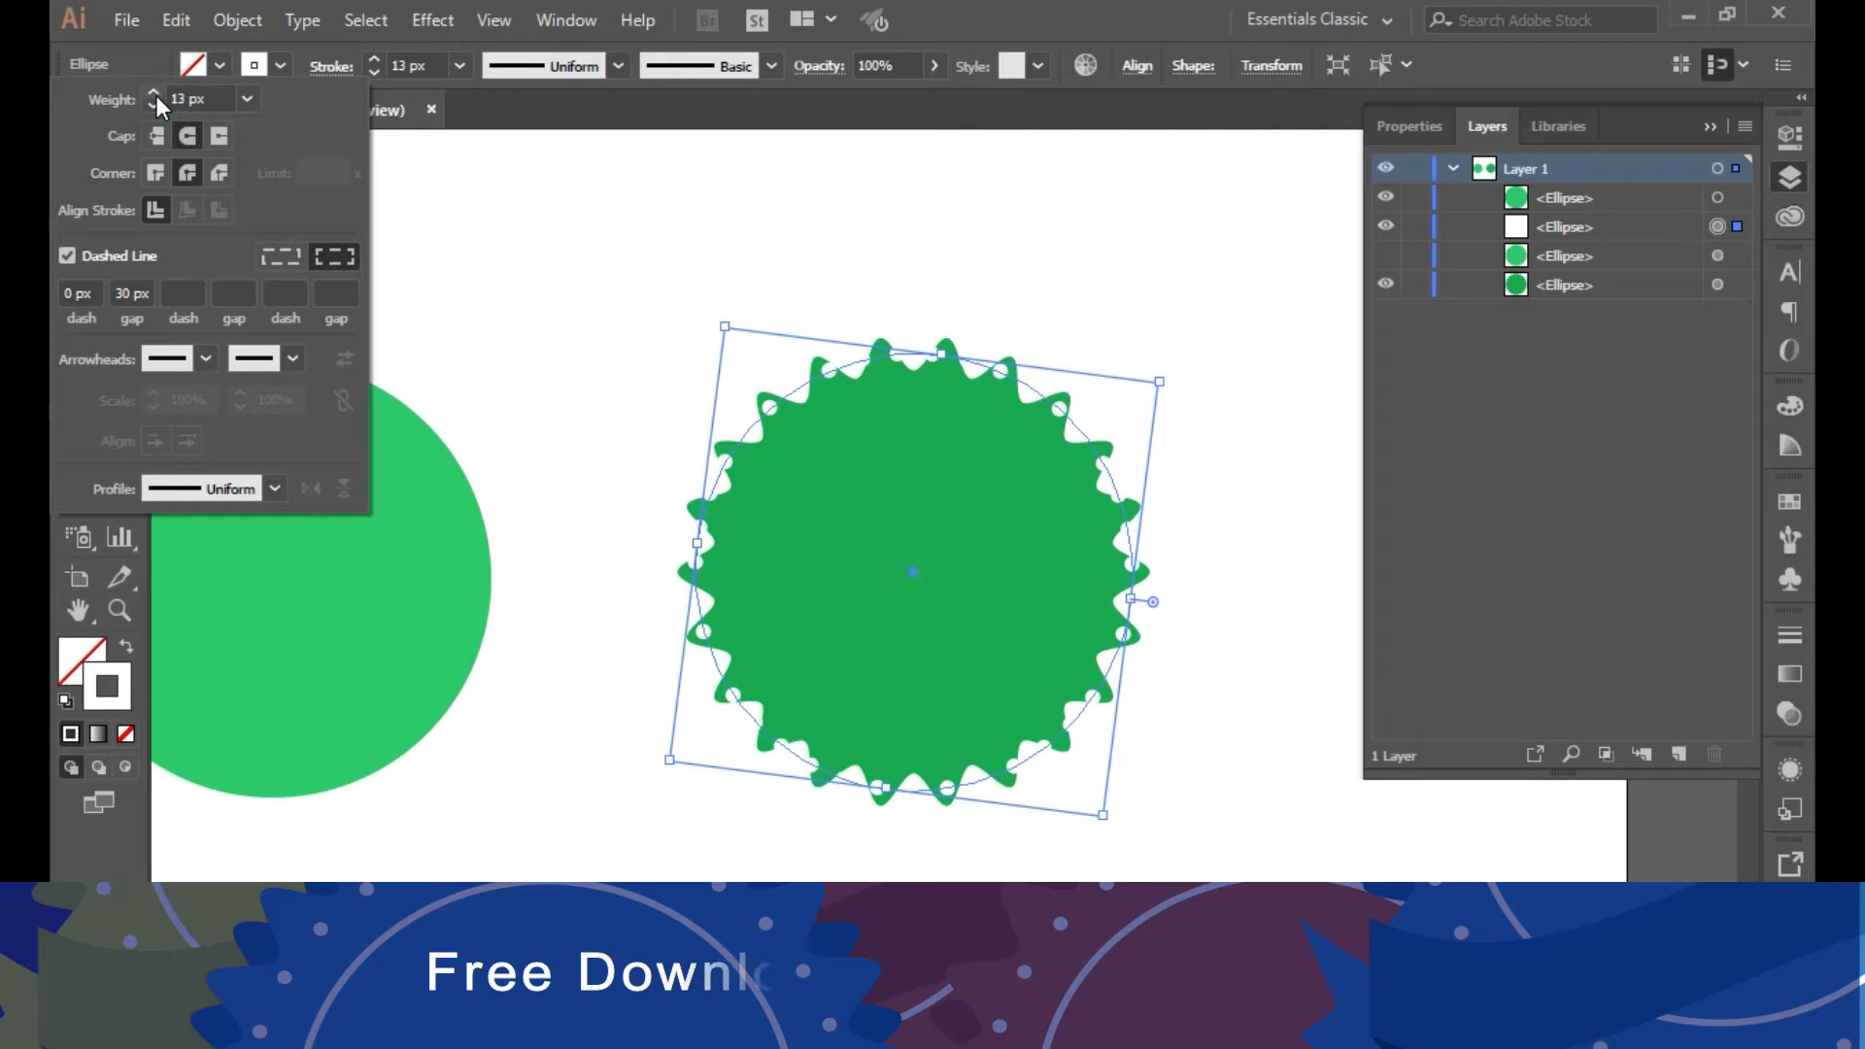
{"action": "left_click", "coordinate": [153, 105]}
{"action": "left_click", "coordinate": [153, 105]}
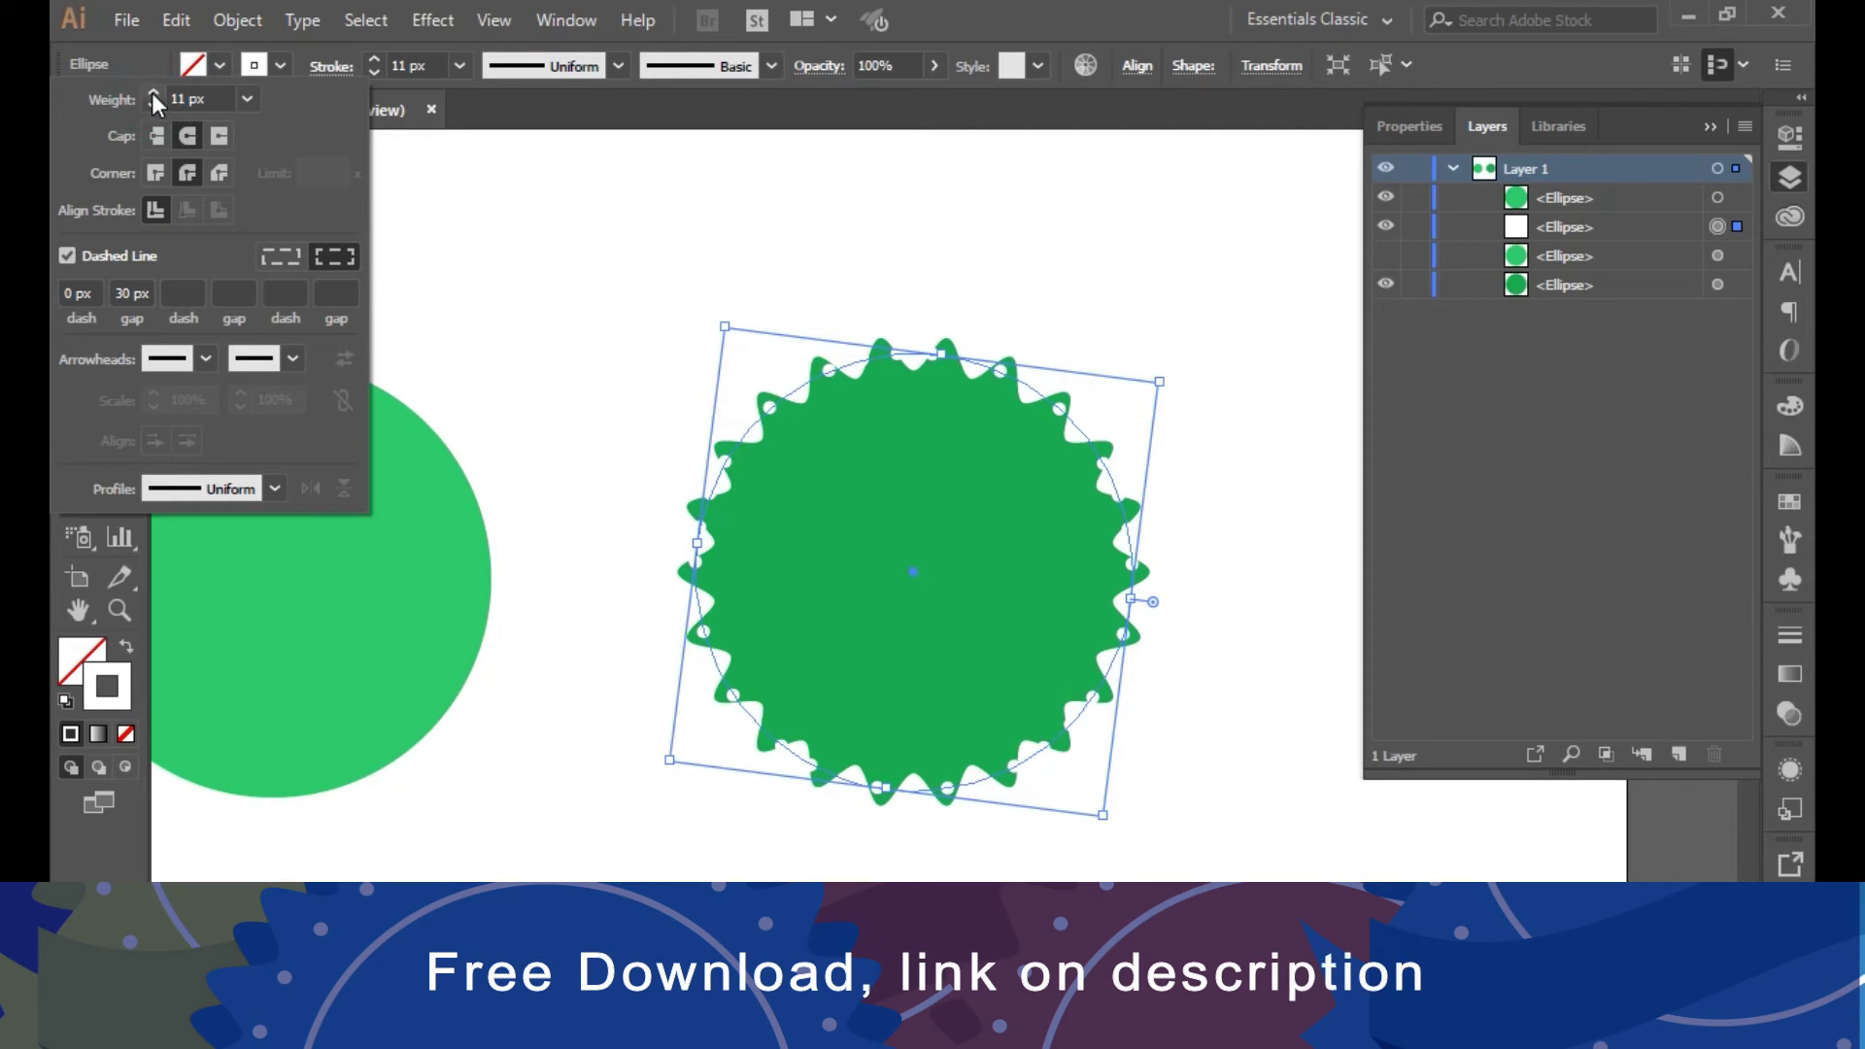
{"action": "left_click", "coordinate": [1116, 826]}
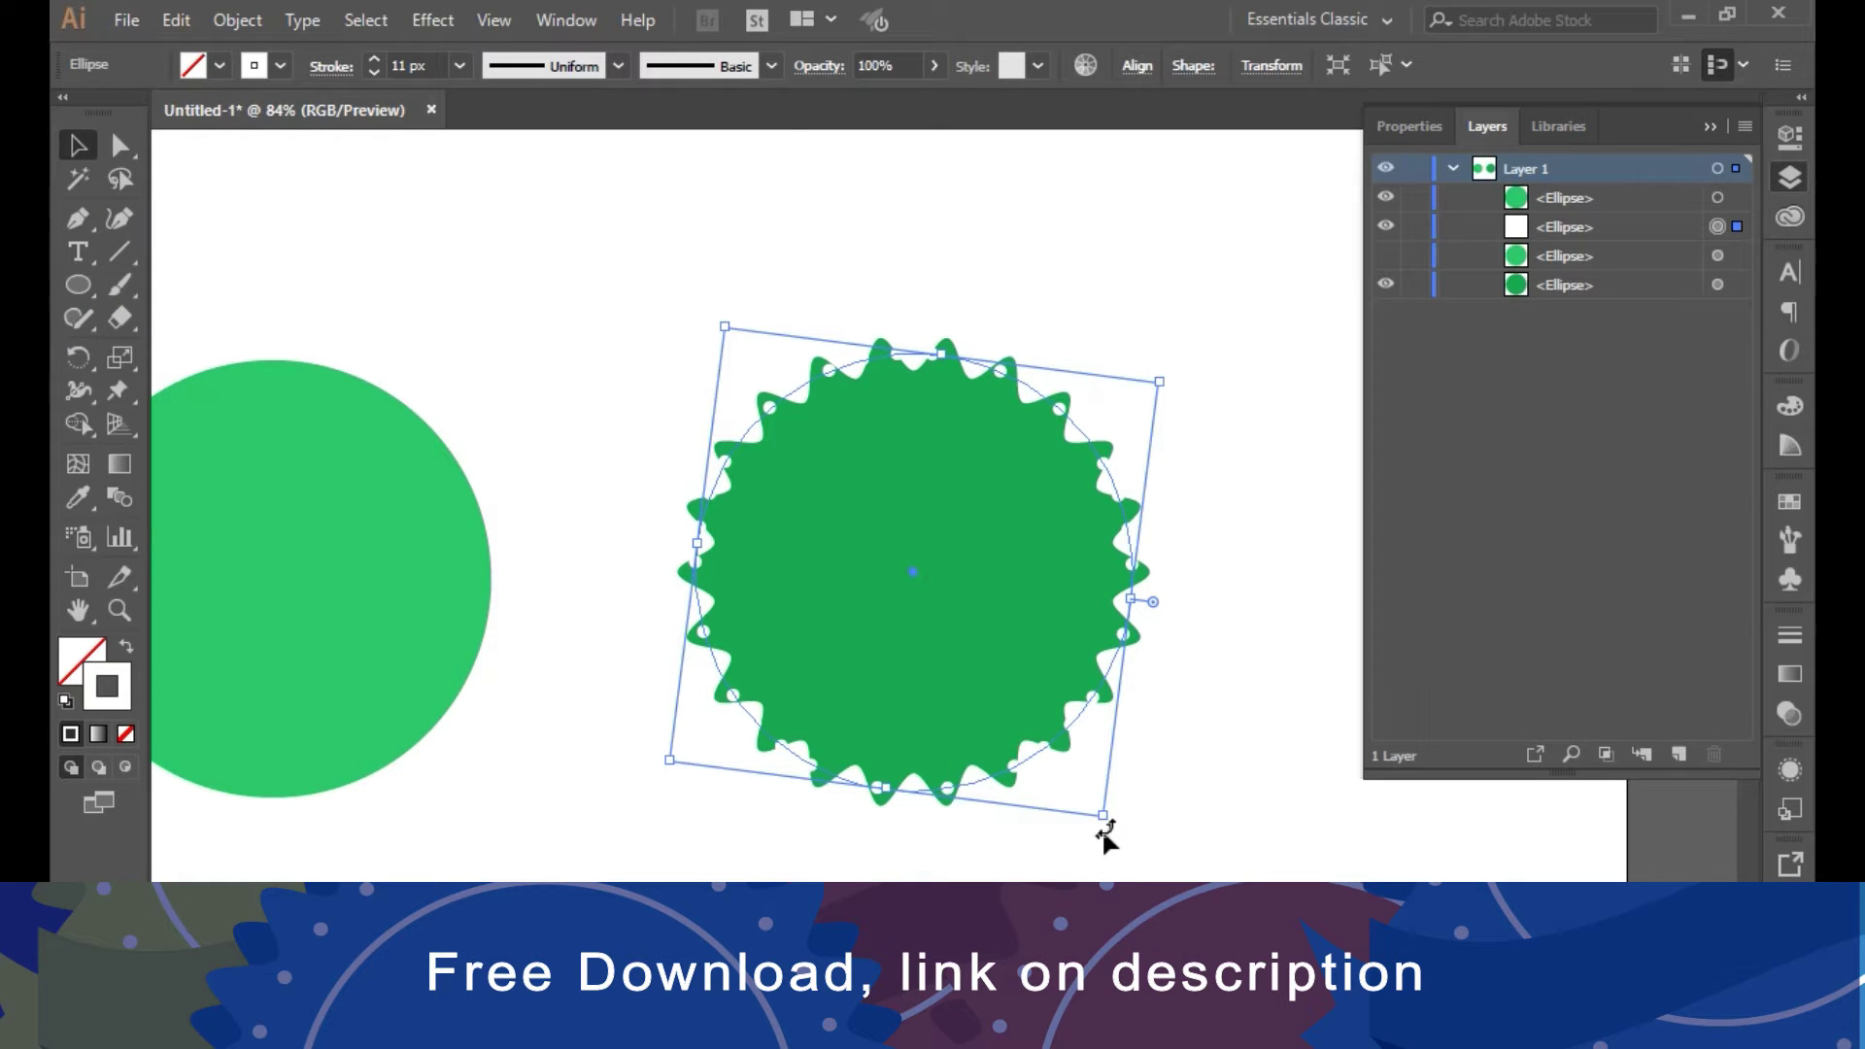
{"action": "mouse_move", "coordinate": [1159, 350]}
{"action": "left_mouse_down"}
{"action": "mouse_move", "coordinate": [1116, 429]}
{"action": "mouse_move", "coordinate": [1093, 425]}
{"action": "mouse_move", "coordinate": [1122, 398]}
{"action": "left_mouse_up"}
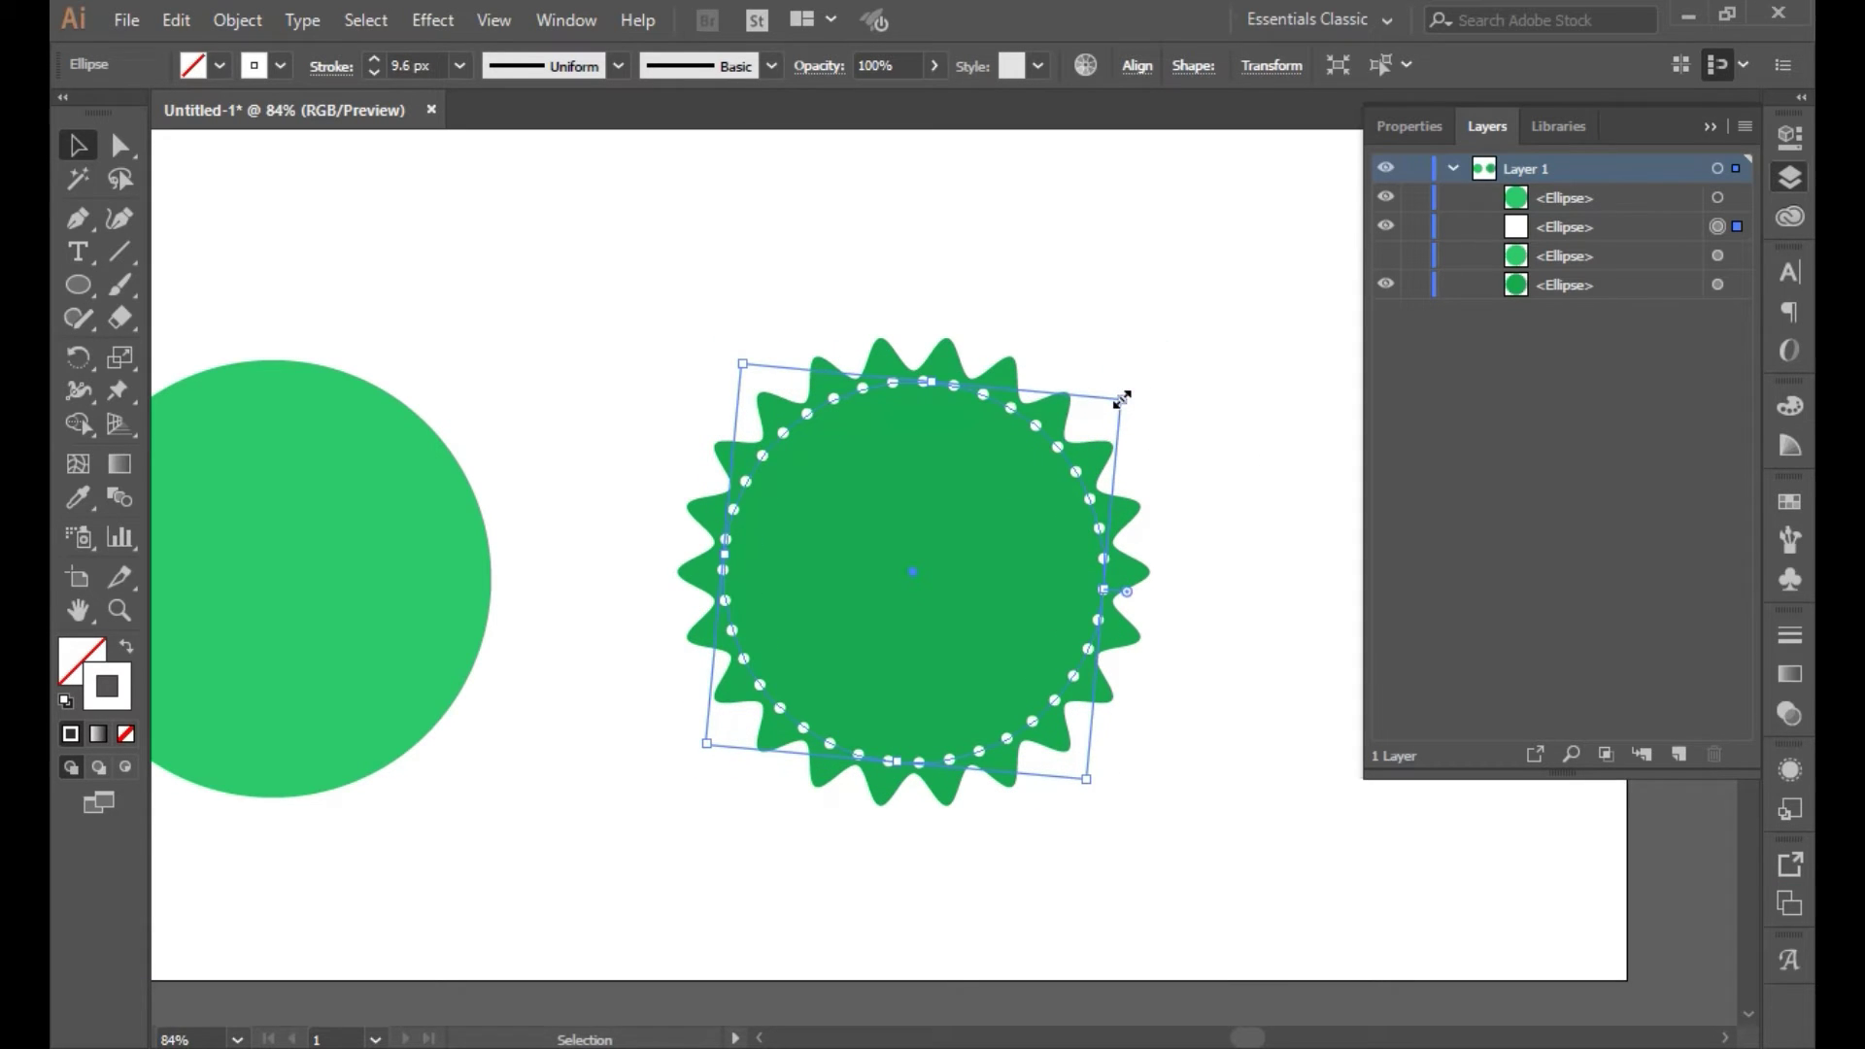
{"action": "left_click", "coordinate": [1168, 439]}
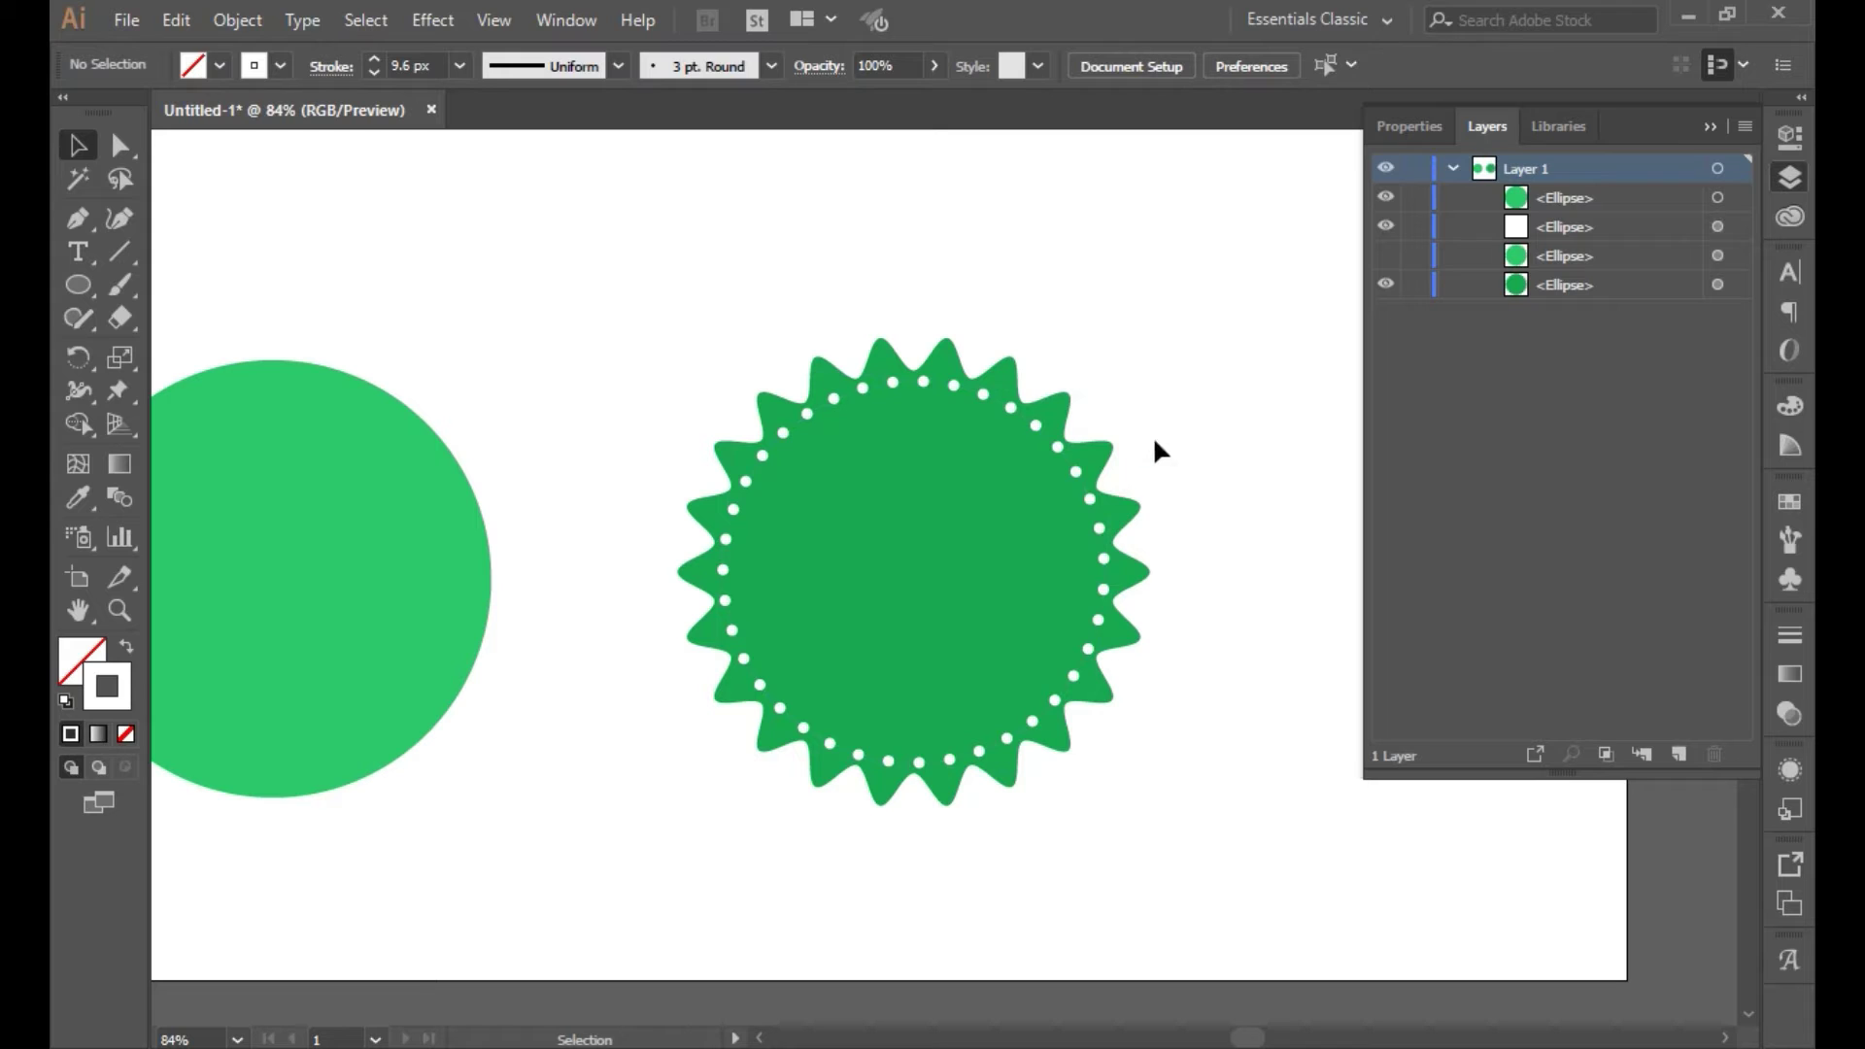
Widen the gap between the dots of the white dotted ring to 35 px
{"action": "left_click", "coordinate": [1073, 476]}
{"action": "left_click", "coordinate": [332, 66]}
{"action": "left_click", "coordinate": [113, 291]}
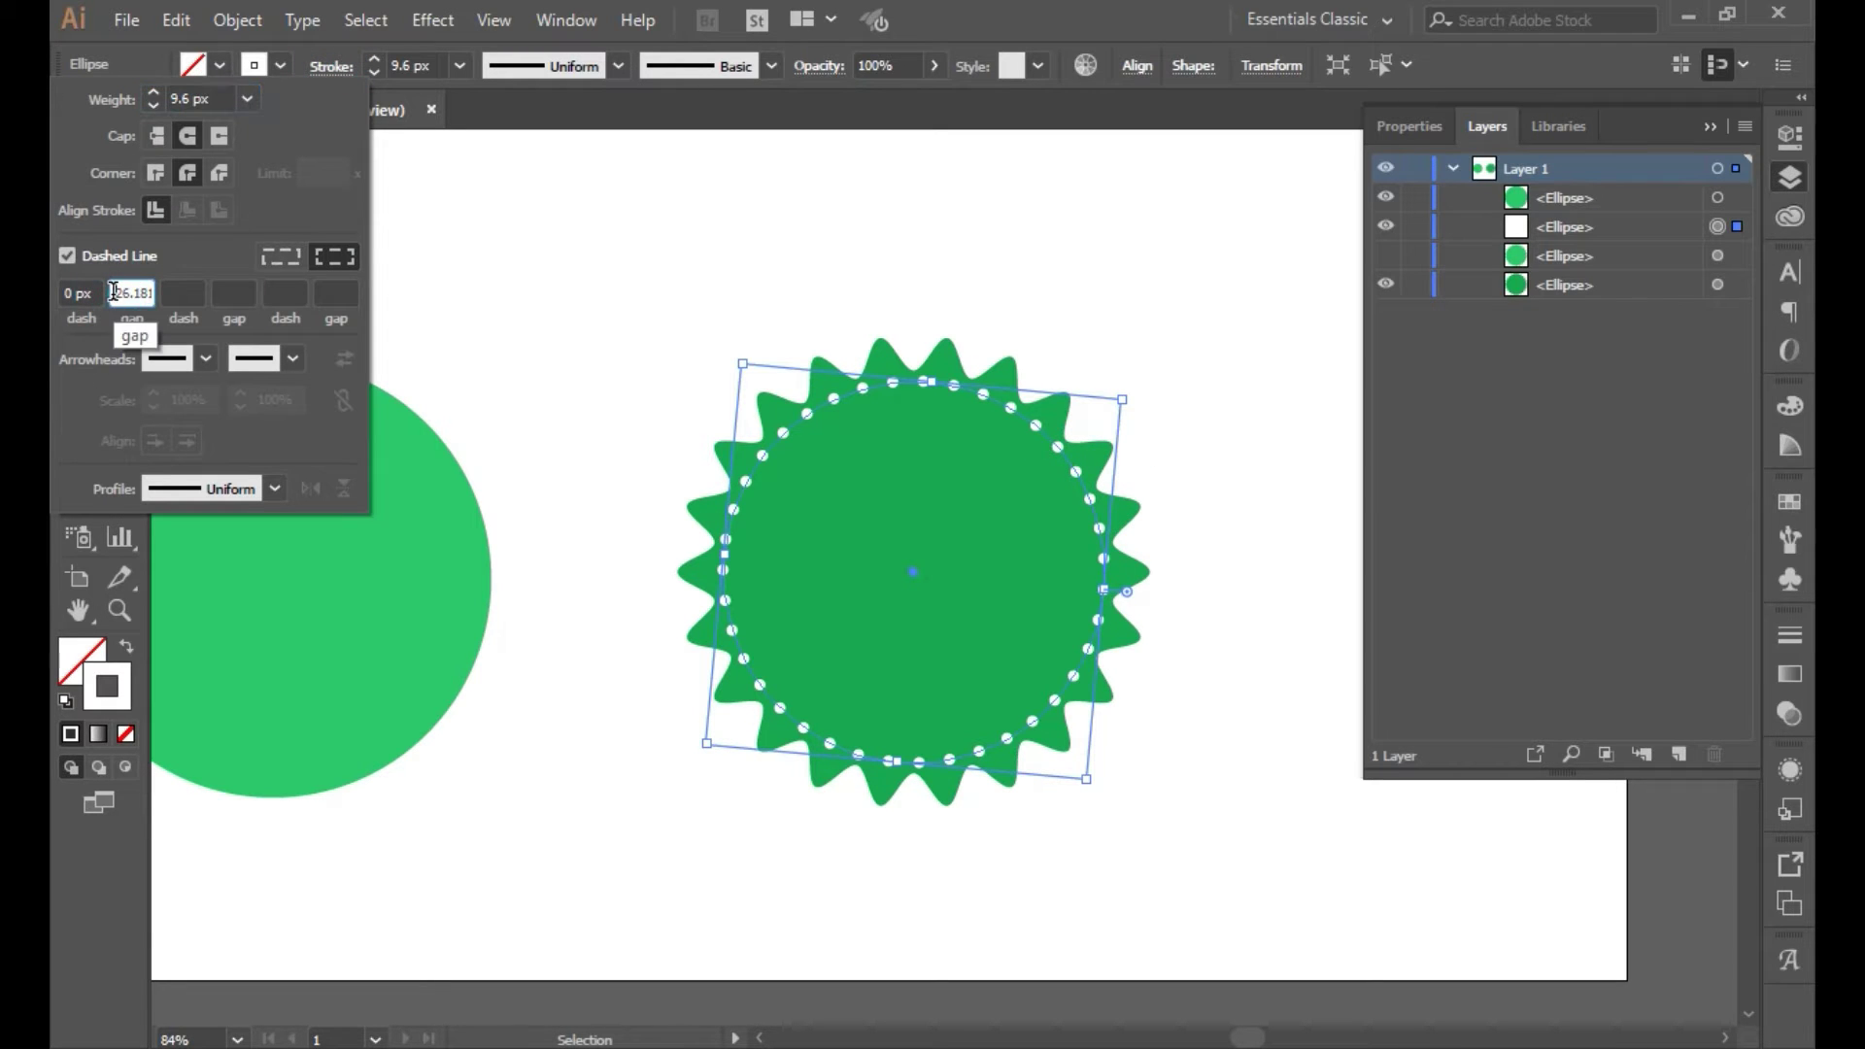
{"action": "type", "text": "24"}
{"action": "key", "text": "Return"}
{"action": "key", "text": "Up"}
{"action": "key", "text": "Up"}
{"action": "key", "text": "Up"}
{"action": "key", "text": "Up"}
{"action": "key", "text": "Up"}
{"action": "key", "text": "Up"}
{"action": "key", "text": "Up"}
{"action": "key", "text": "Up"}
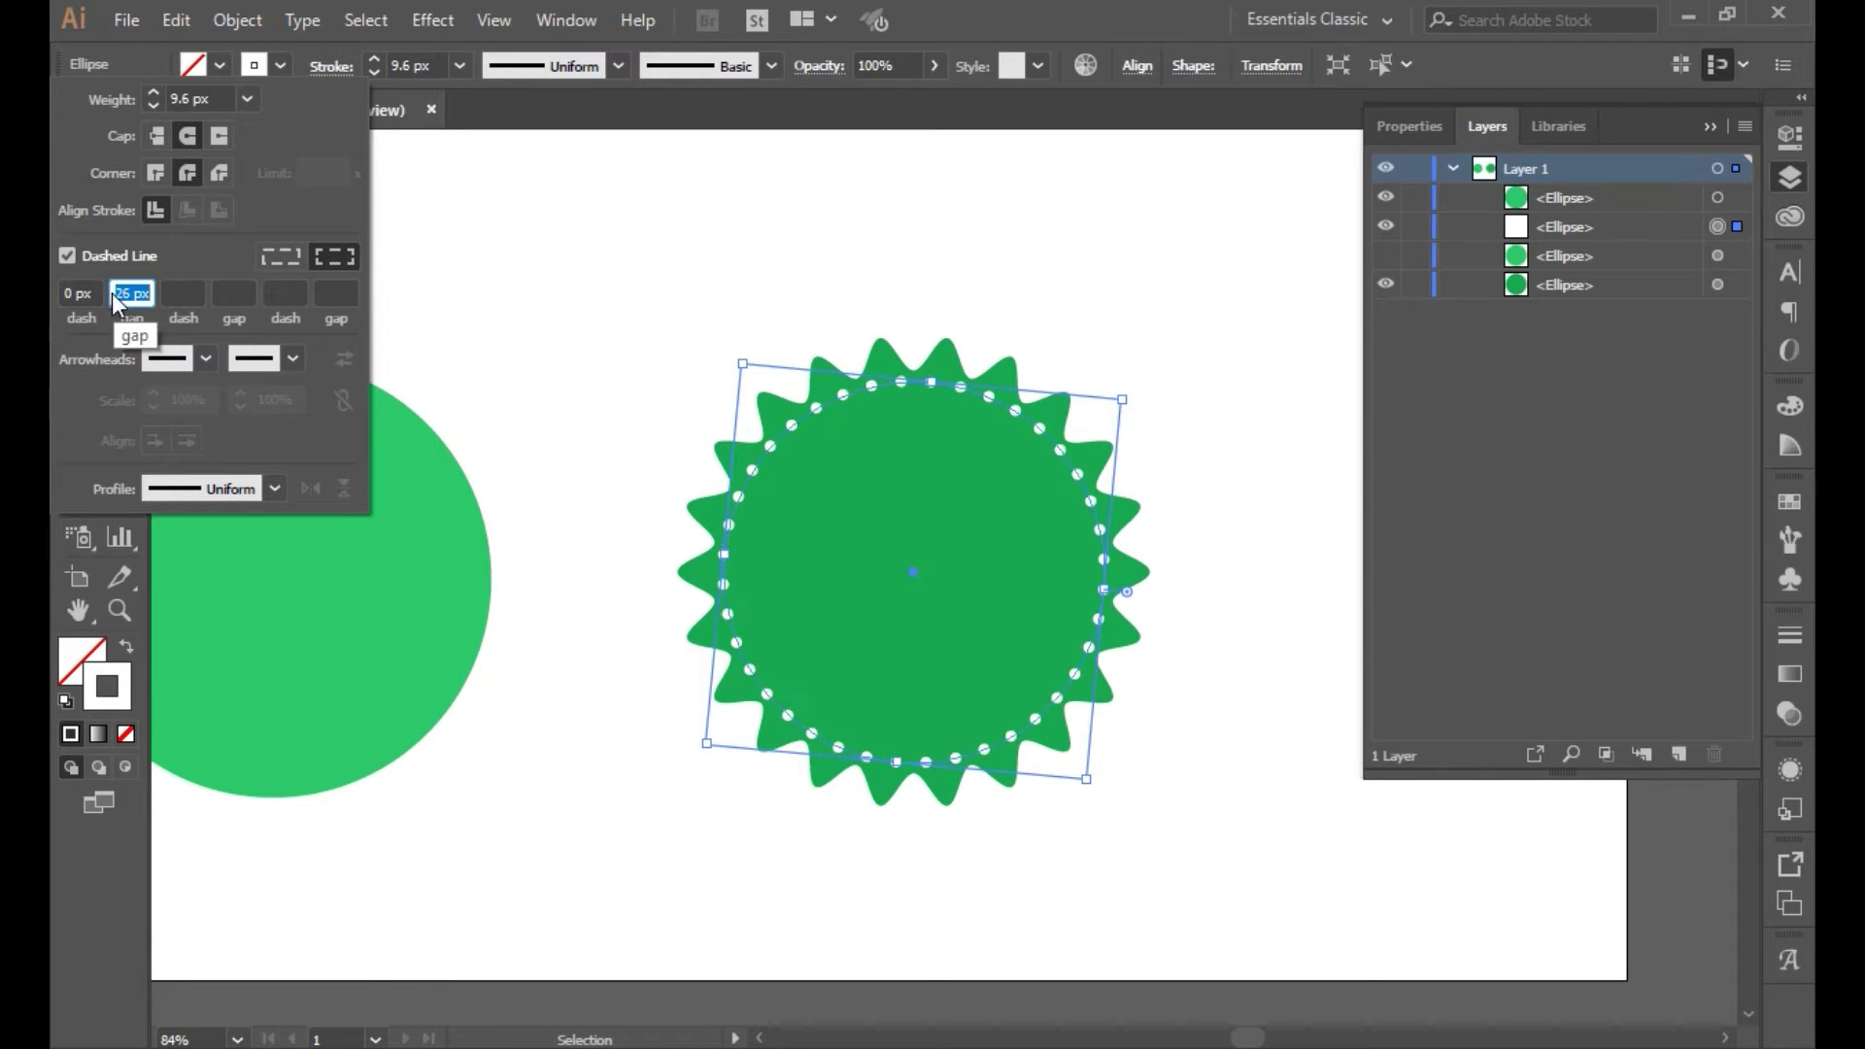
{"action": "key", "text": "Up"}
{"action": "key", "text": "Up"}
{"action": "key", "text": "Up"}
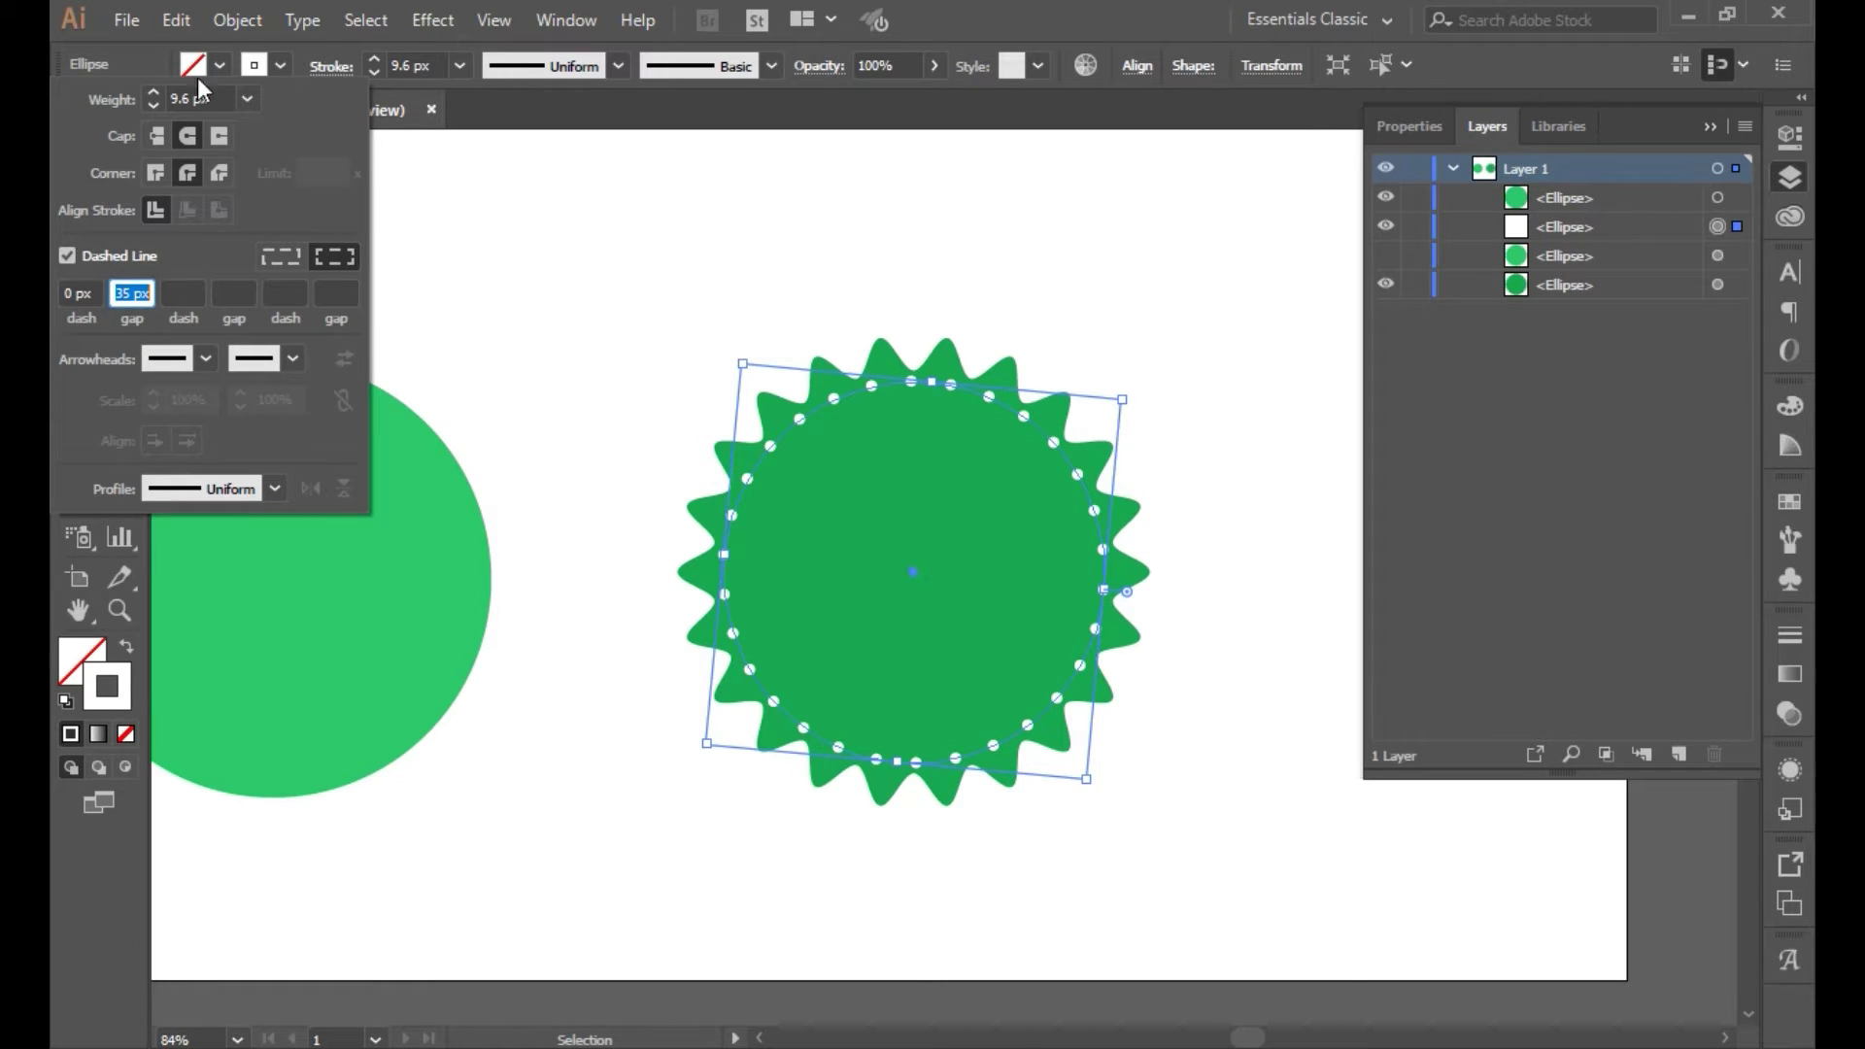
Reduce the dotted ring's stroke weight to 8 px and show the hidden light green zig zag ellipse again
{"action": "left_click", "coordinate": [154, 103]}
{"action": "left_click", "coordinate": [154, 105]}
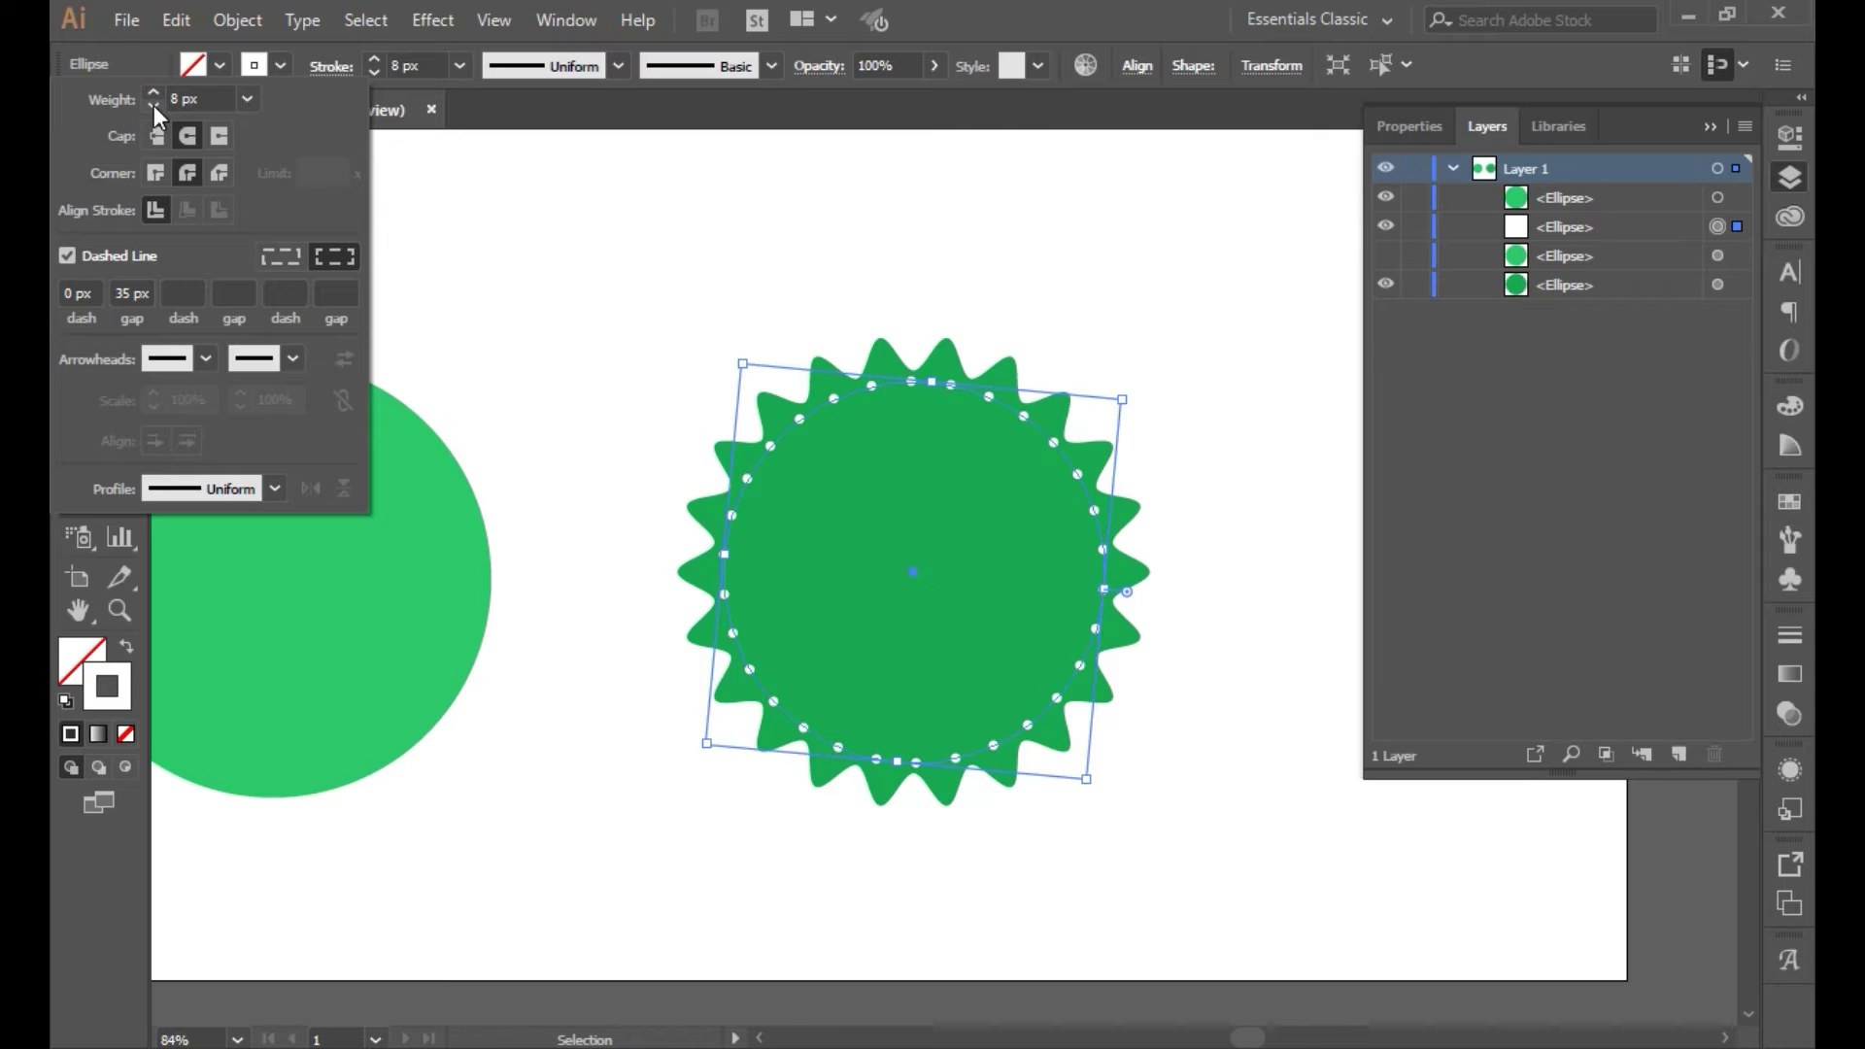
{"action": "left_click", "coordinate": [1386, 256]}
{"action": "left_click", "coordinate": [1277, 328]}
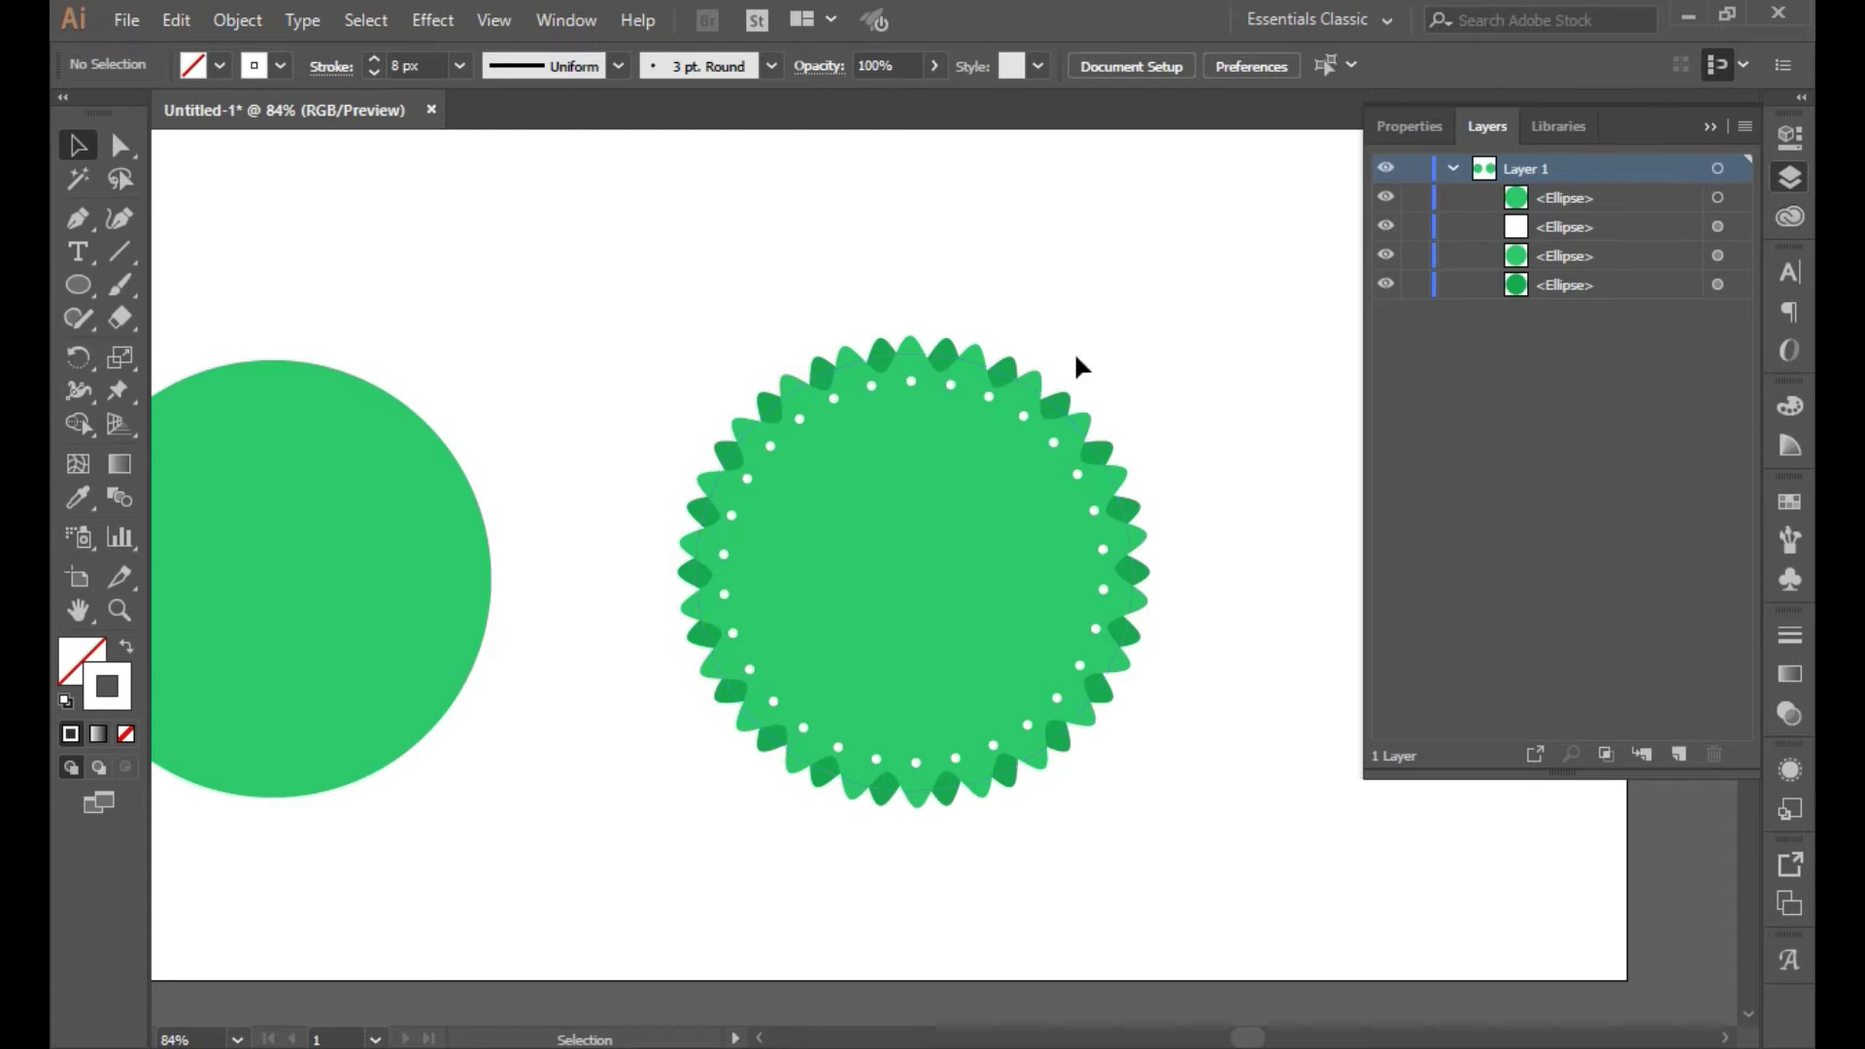
Draw a long banner rectangle about 346 × 58 px above the badge and fill it with the badge's dark green
{"action": "left_click_drag", "start_coordinate": [78, 284], "coordinate": [195, 285]}
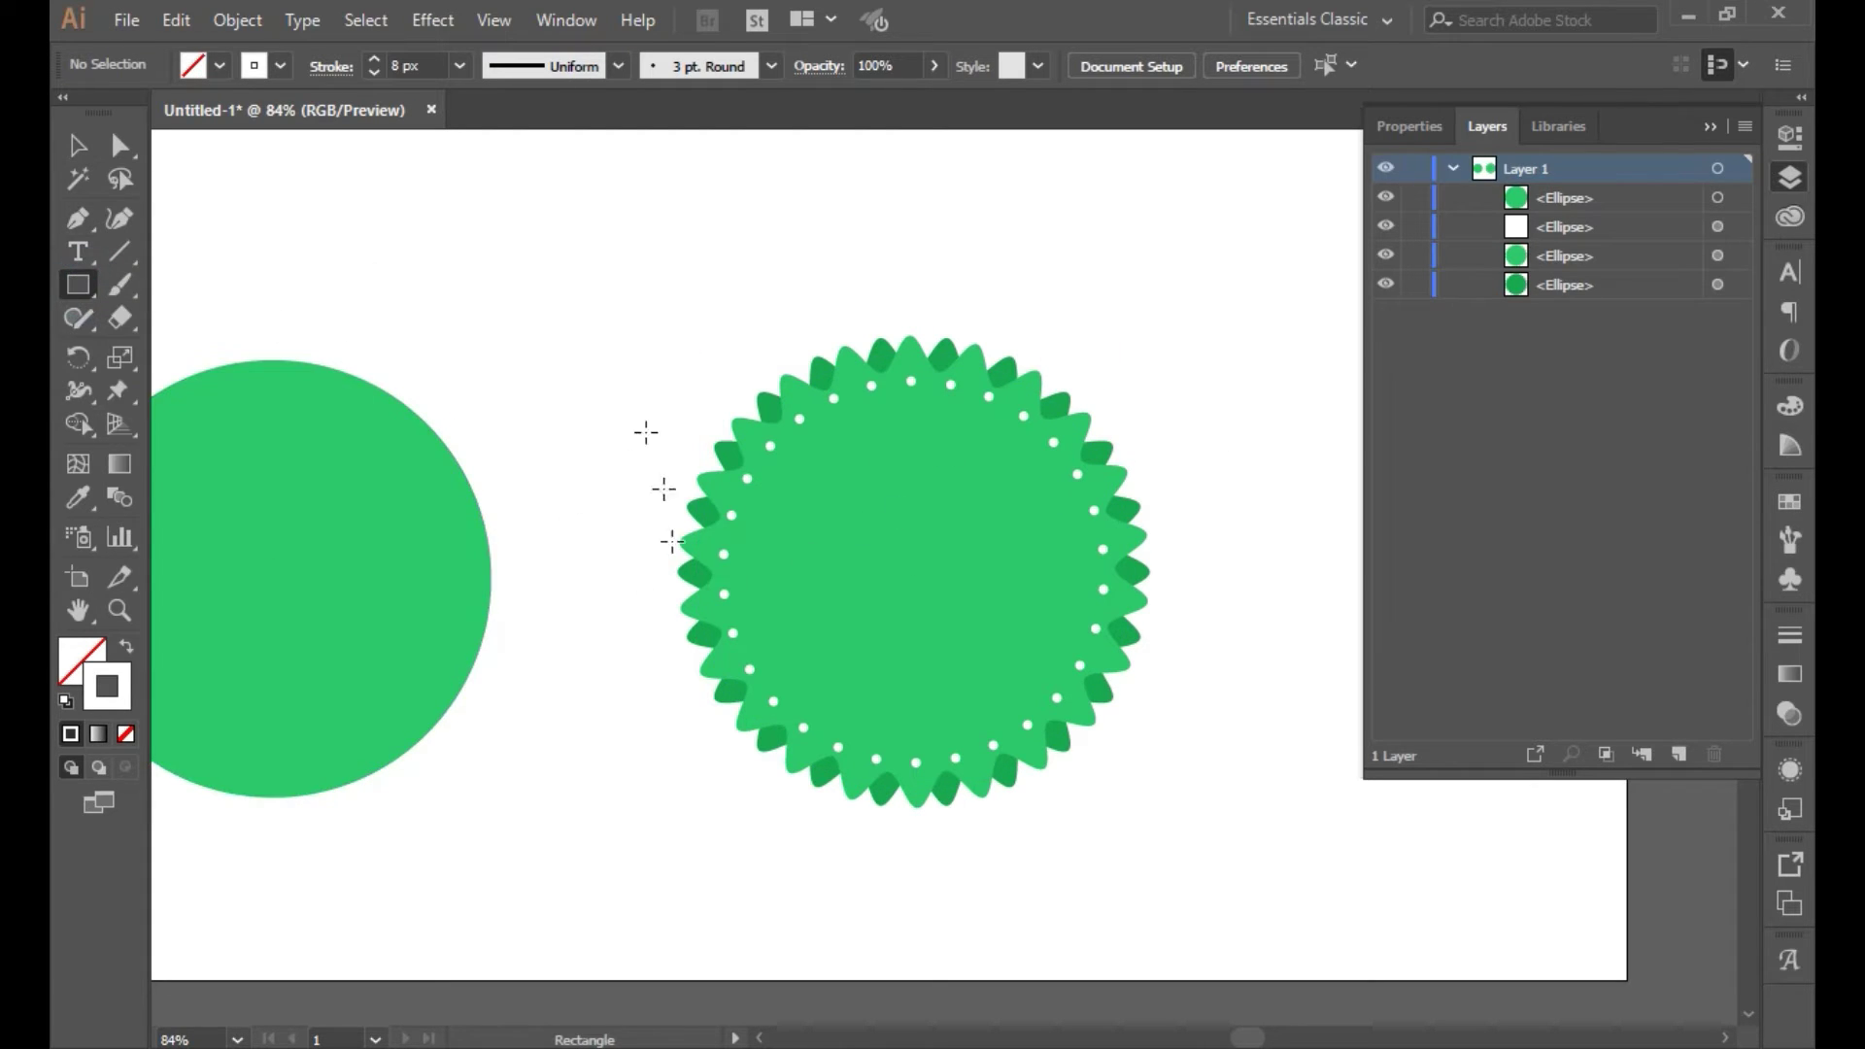
{"action": "mouse_move", "coordinate": [397, 183]}
{"action": "left_mouse_down"}
{"action": "mouse_move", "coordinate": [729, 220]}
{"action": "mouse_move", "coordinate": [800, 251]}
{"action": "left_mouse_up"}
{"action": "left_click", "coordinate": [121, 652]}
{"action": "key", "text": "i"}
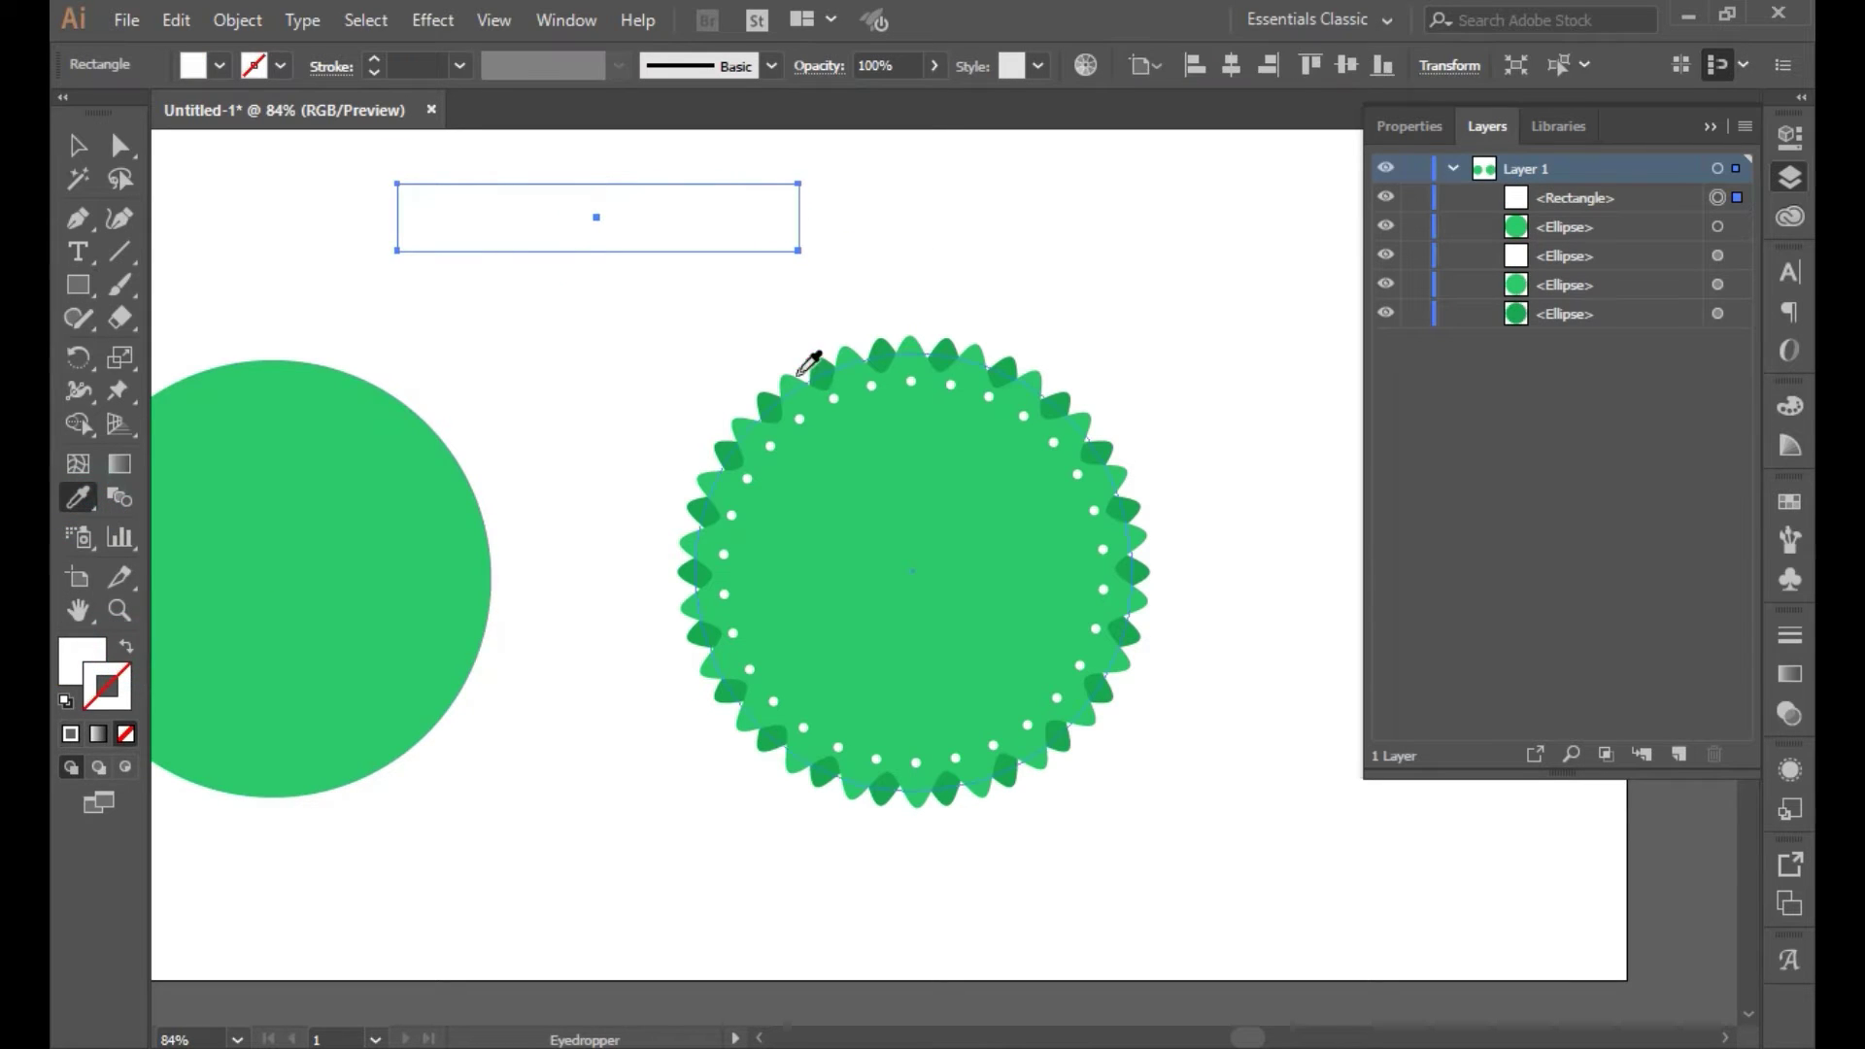
{"action": "left_click", "coordinate": [827, 360]}
{"action": "left_click", "coordinate": [78, 144]}
{"action": "left_click", "coordinate": [291, 256]}
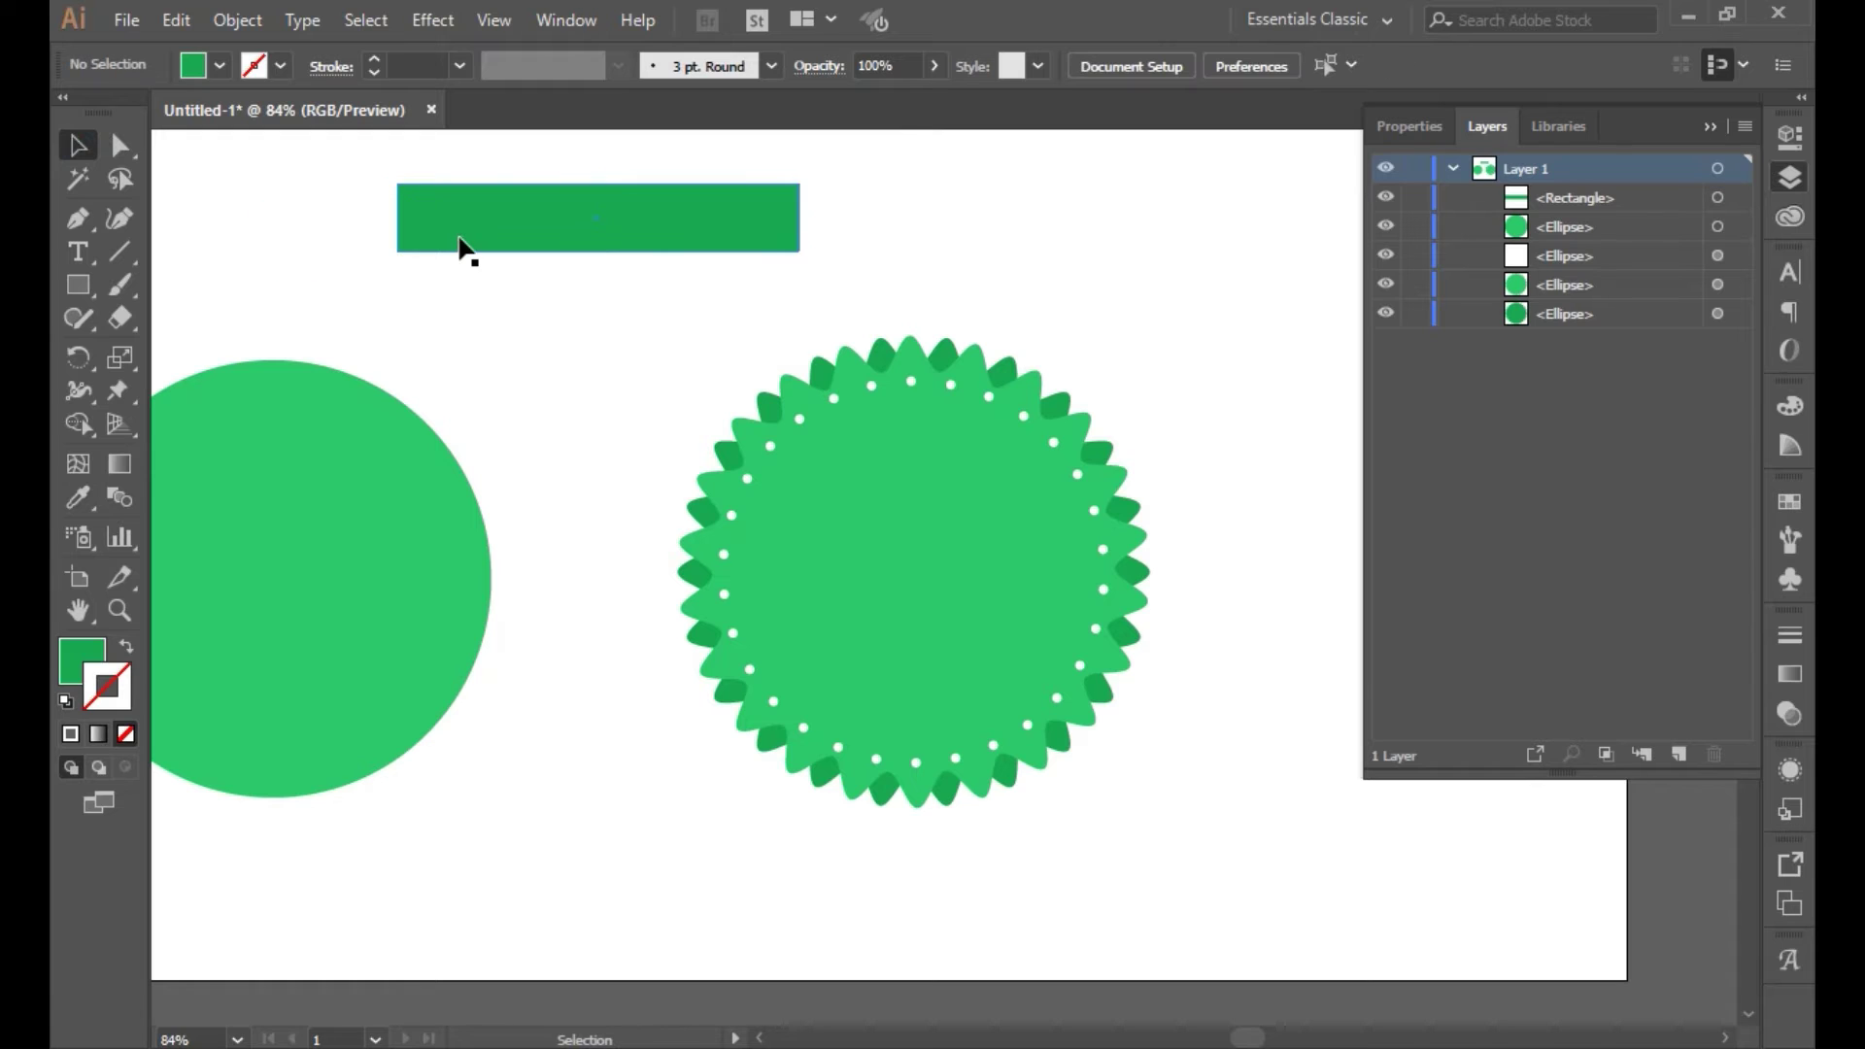
Draw a small rectangle overlapping the banner's lower left corner and fill it with the plain circle's light green
{"action": "left_click", "coordinate": [78, 285]}
{"action": "left_click_drag", "start_coordinate": [360, 219], "coordinate": [438, 274]}
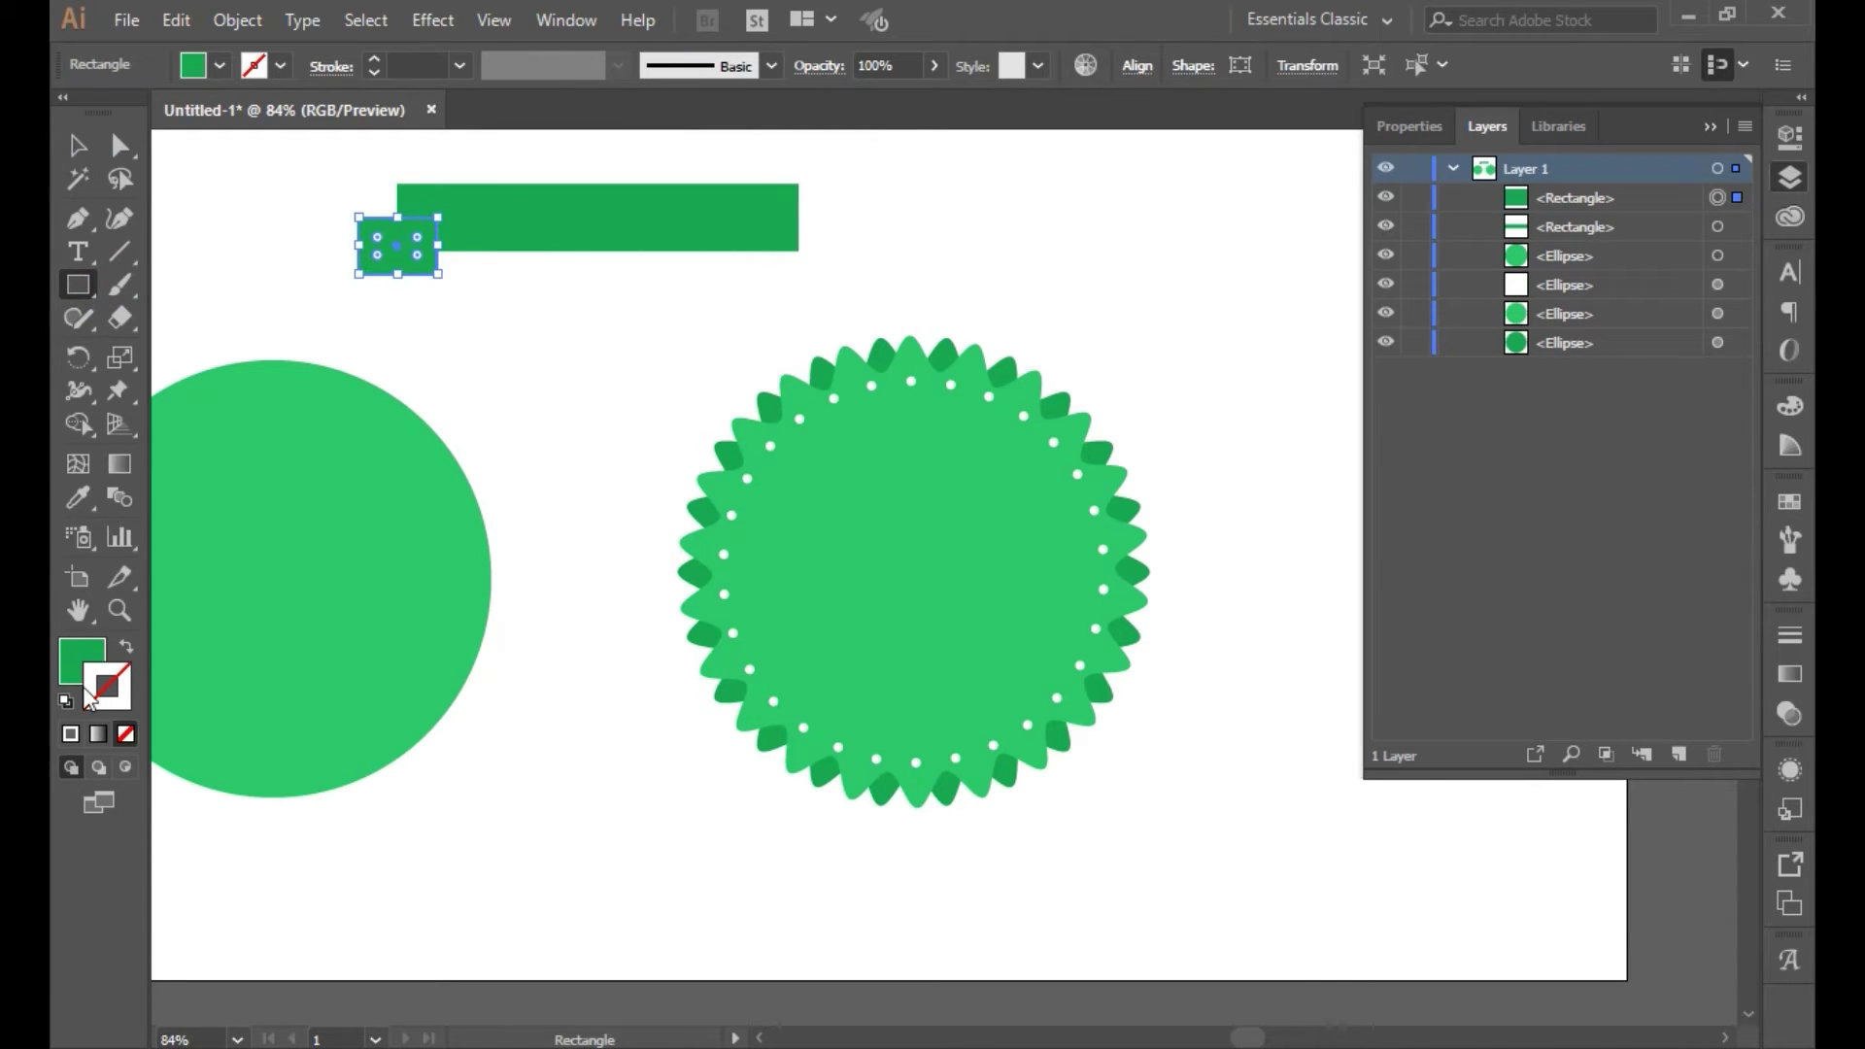
{"action": "double_click", "coordinate": [82, 661]}
{"action": "left_click", "coordinate": [1216, 581]}
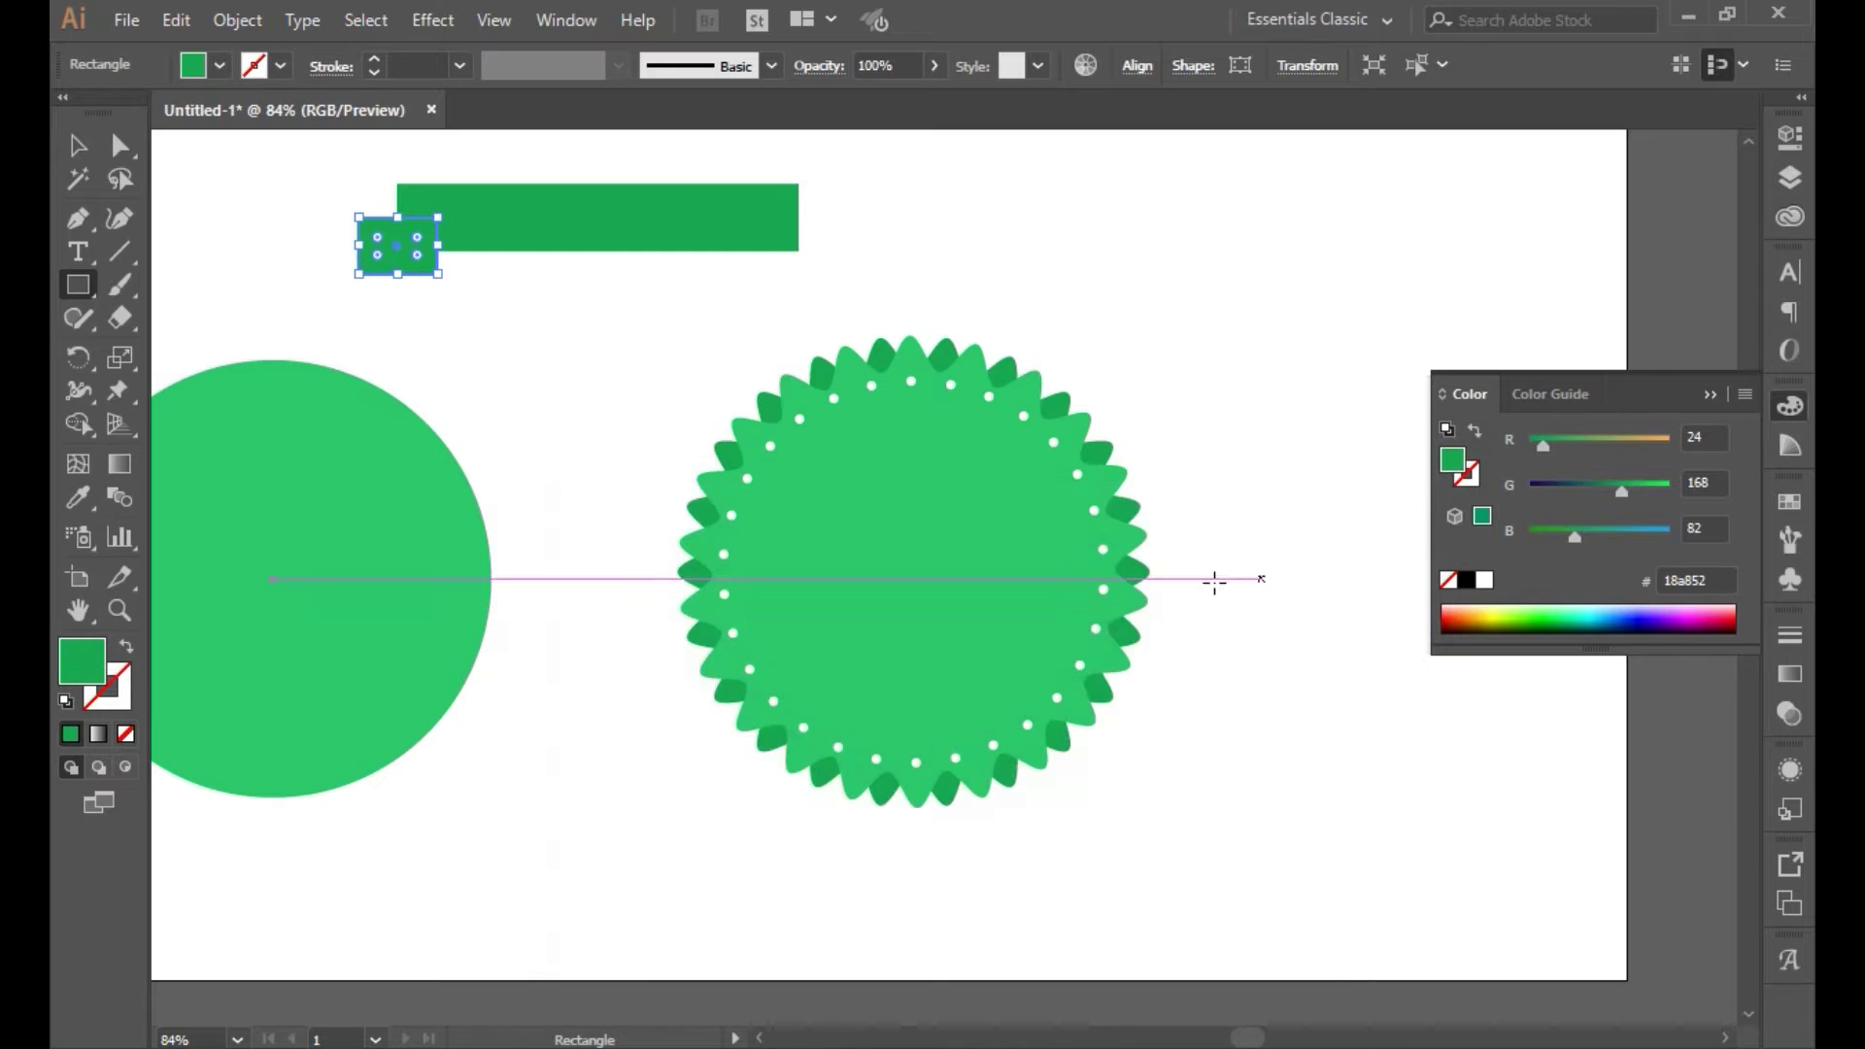
{"action": "left_click", "coordinate": [78, 498]}
{"action": "left_click", "coordinate": [350, 499]}
{"action": "left_click", "coordinate": [78, 146]}
{"action": "left_click", "coordinate": [216, 242]}
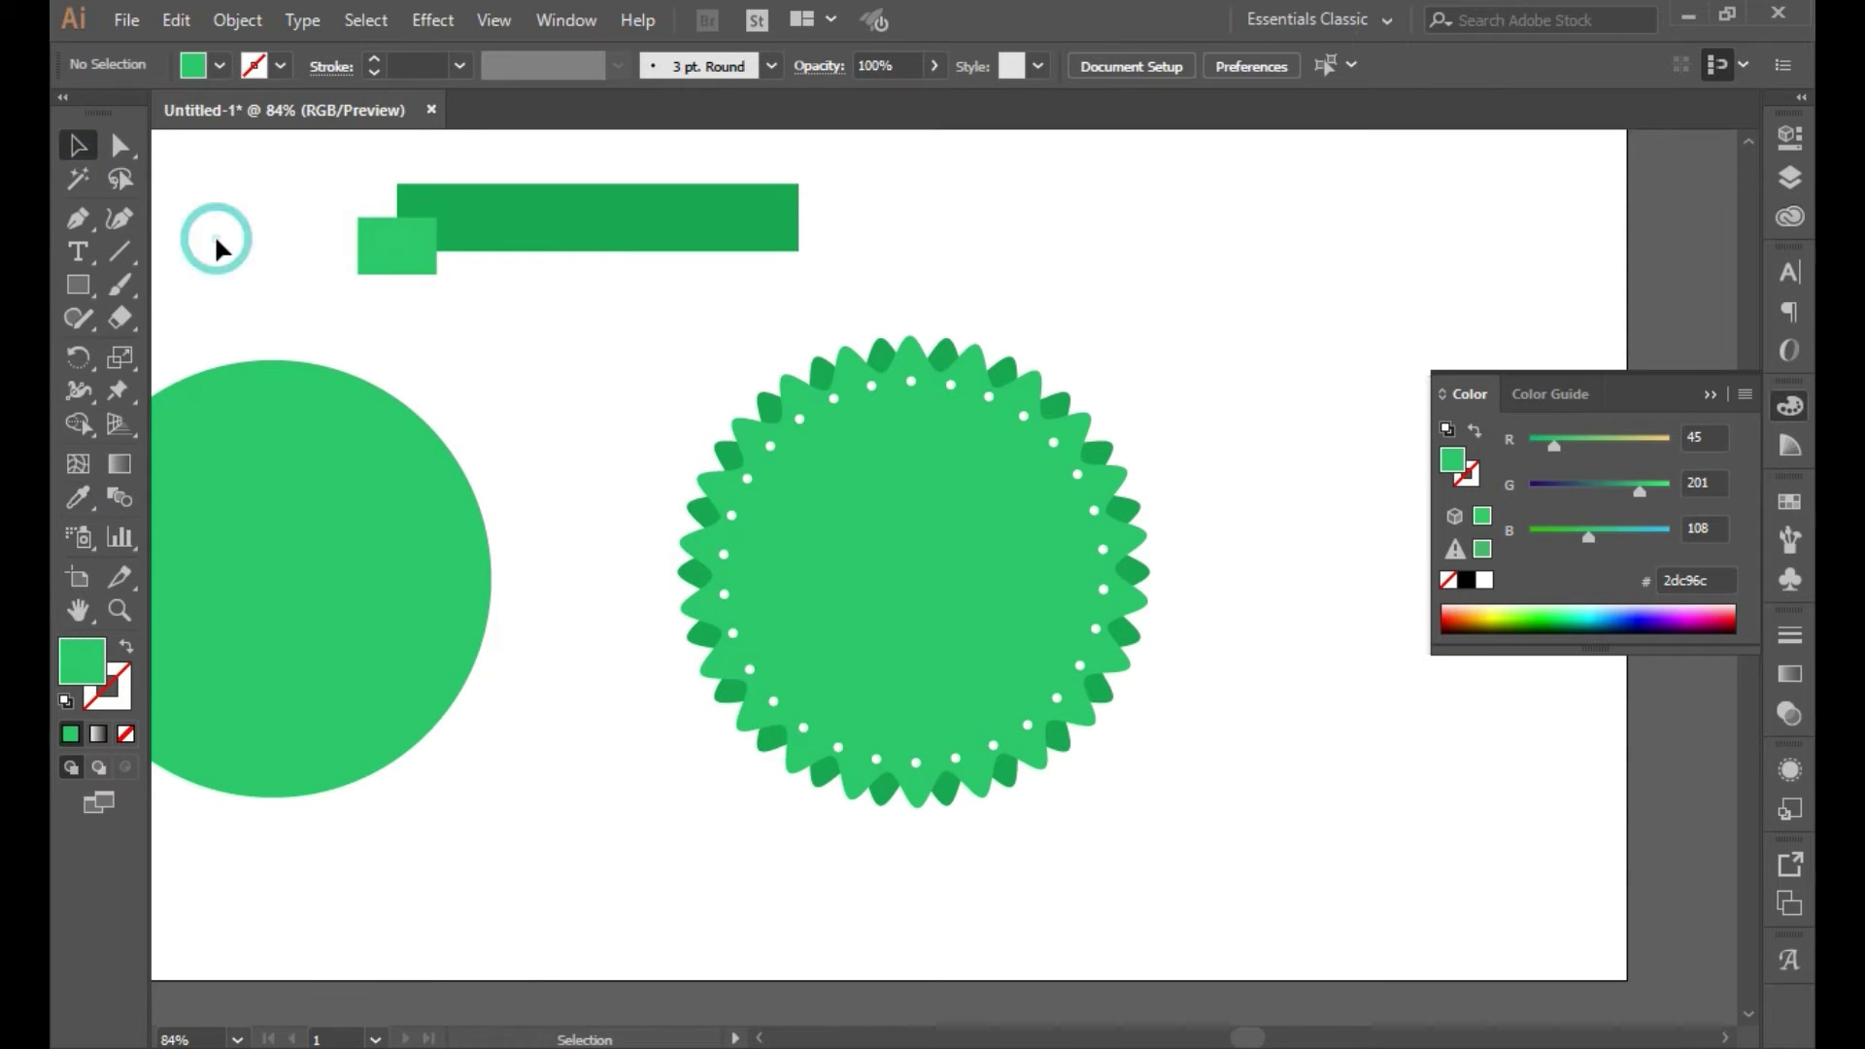
Set the height of both the long banner rectangle and the small light green rectangle to 60 px
{"action": "left_click", "coordinate": [383, 258]}
{"action": "left_click", "coordinate": [766, 224]}
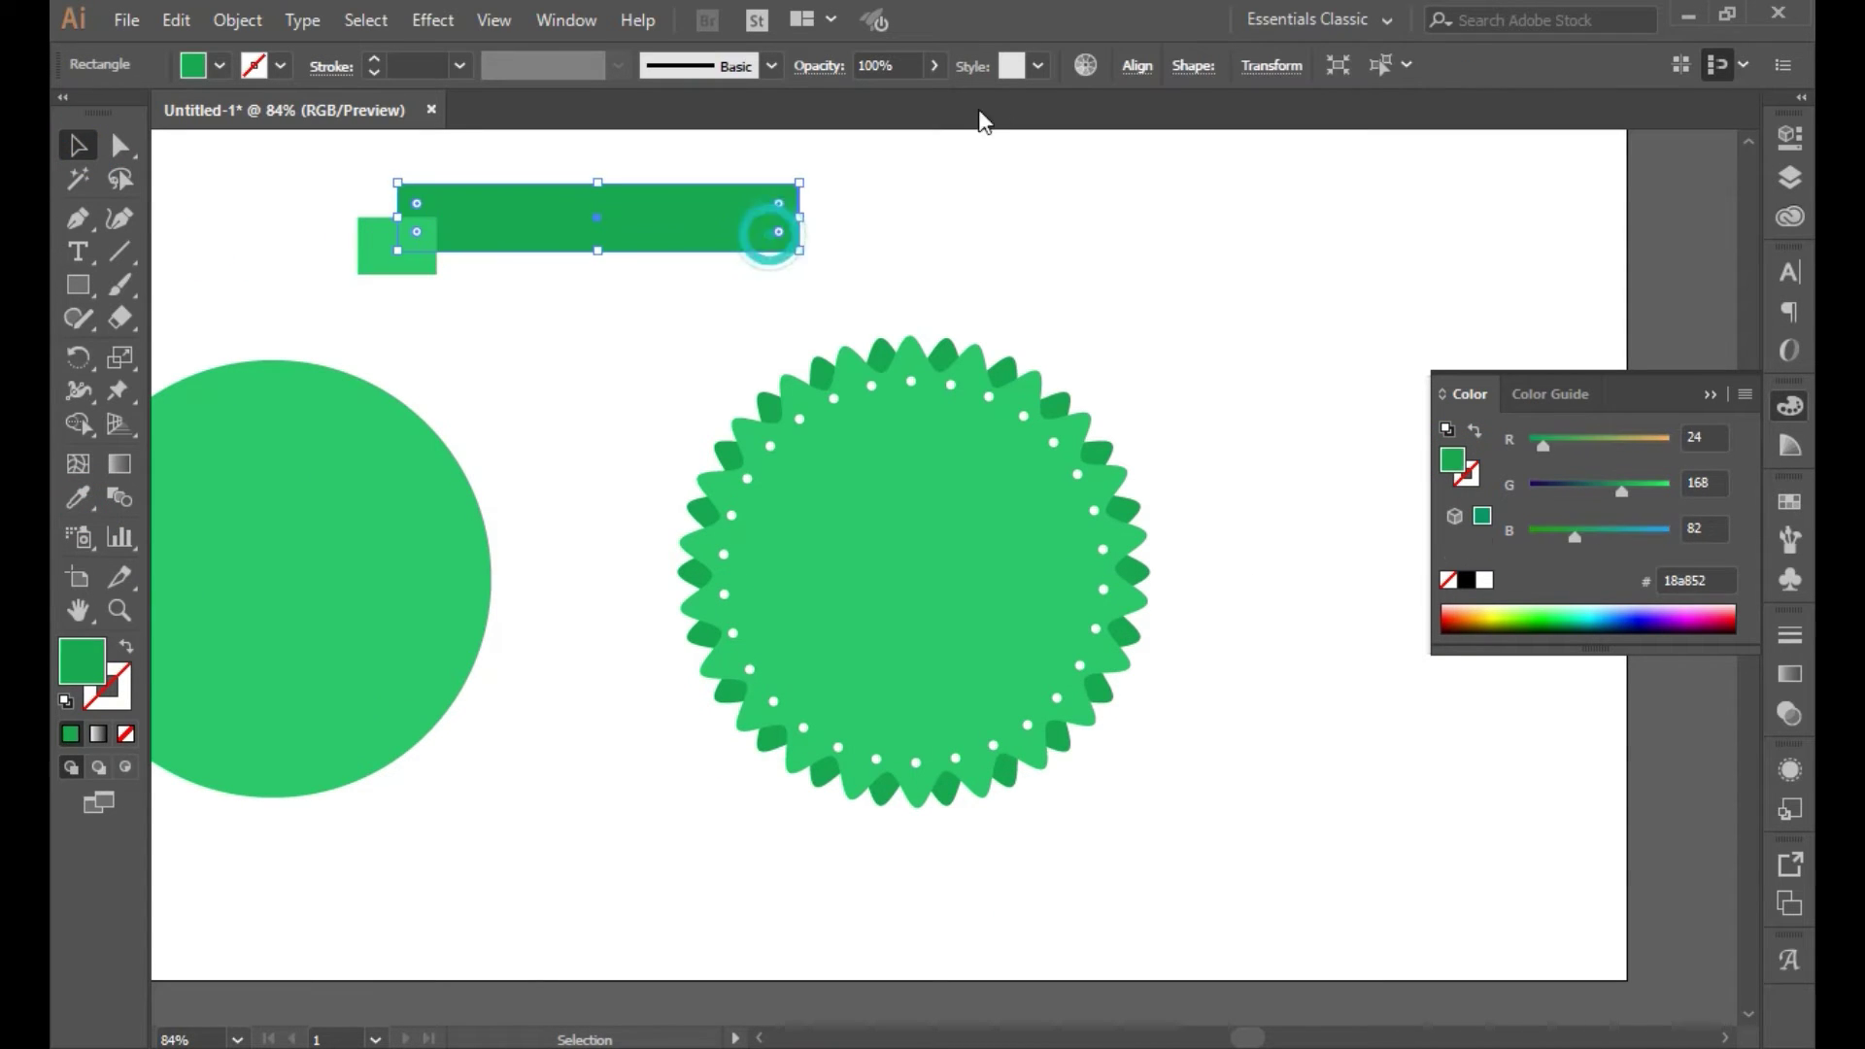
{"action": "left_click", "coordinate": [1193, 65]}
{"action": "left_click", "coordinate": [1132, 103]}
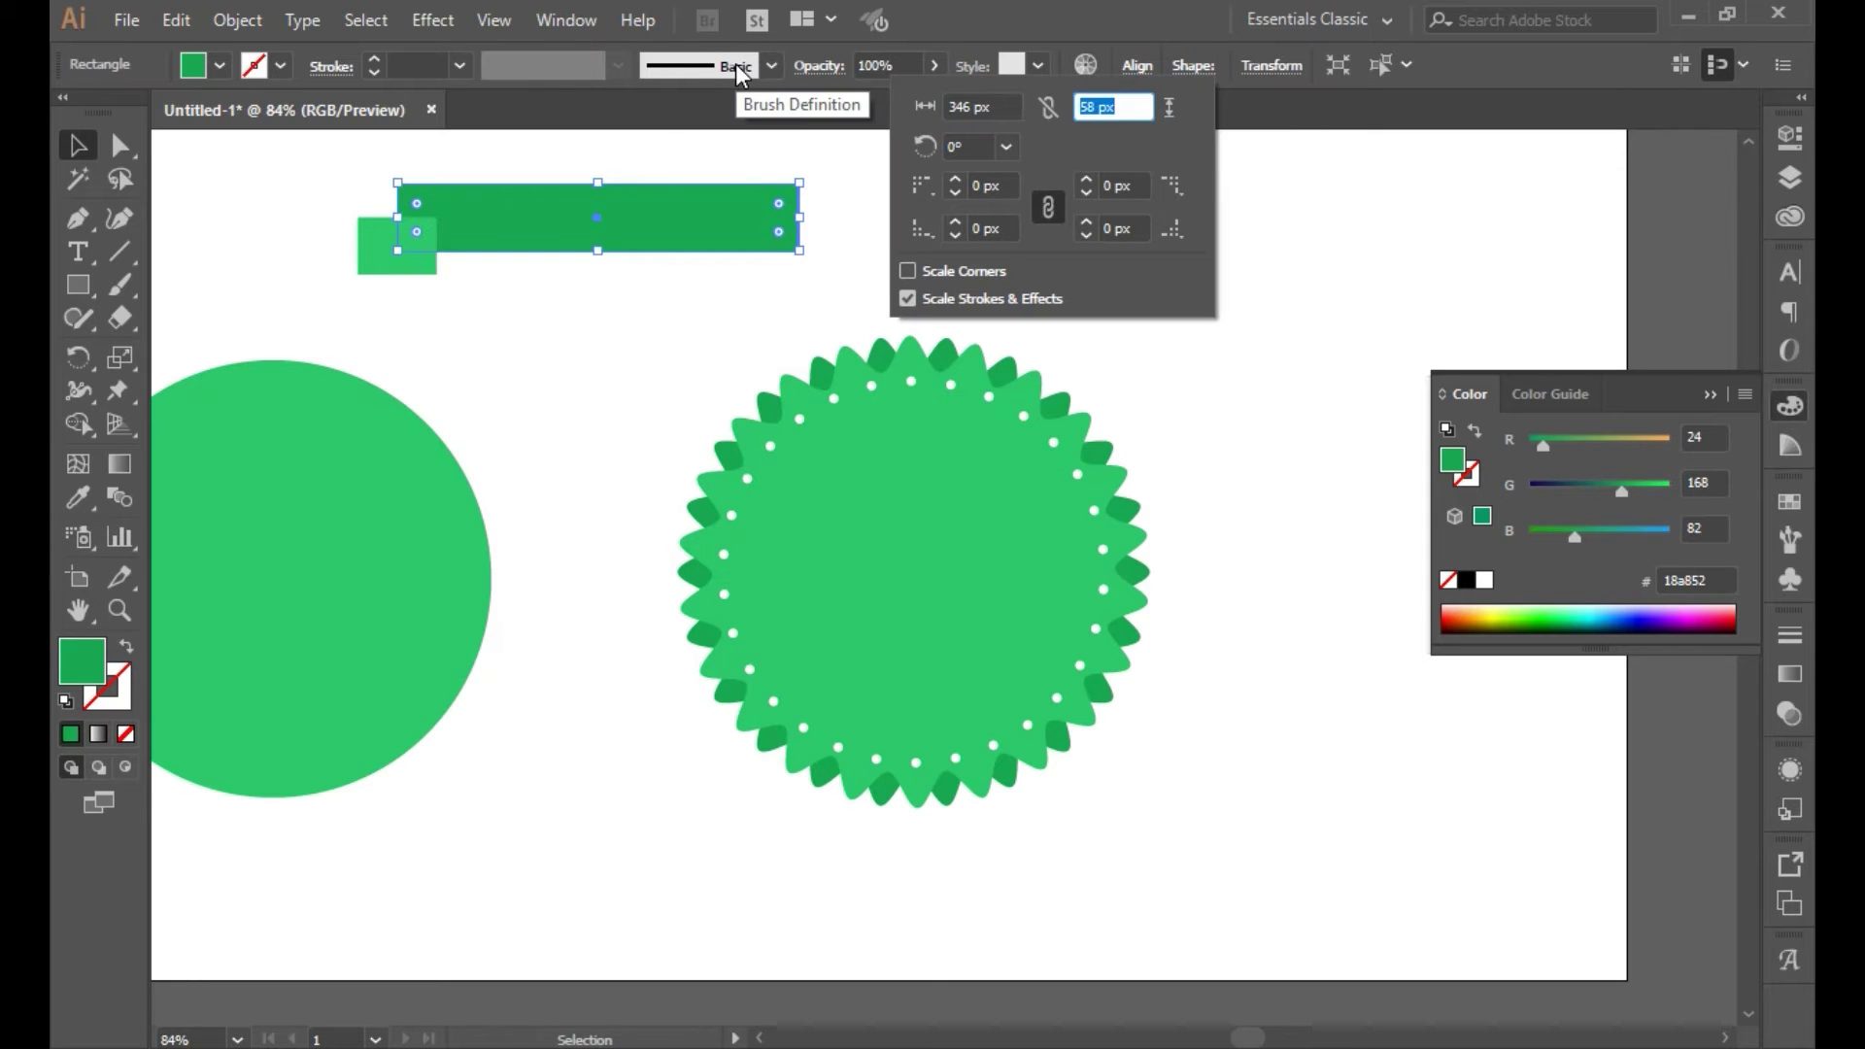
{"action": "key", "text": "Return"}
{"action": "left_click", "coordinate": [392, 258]}
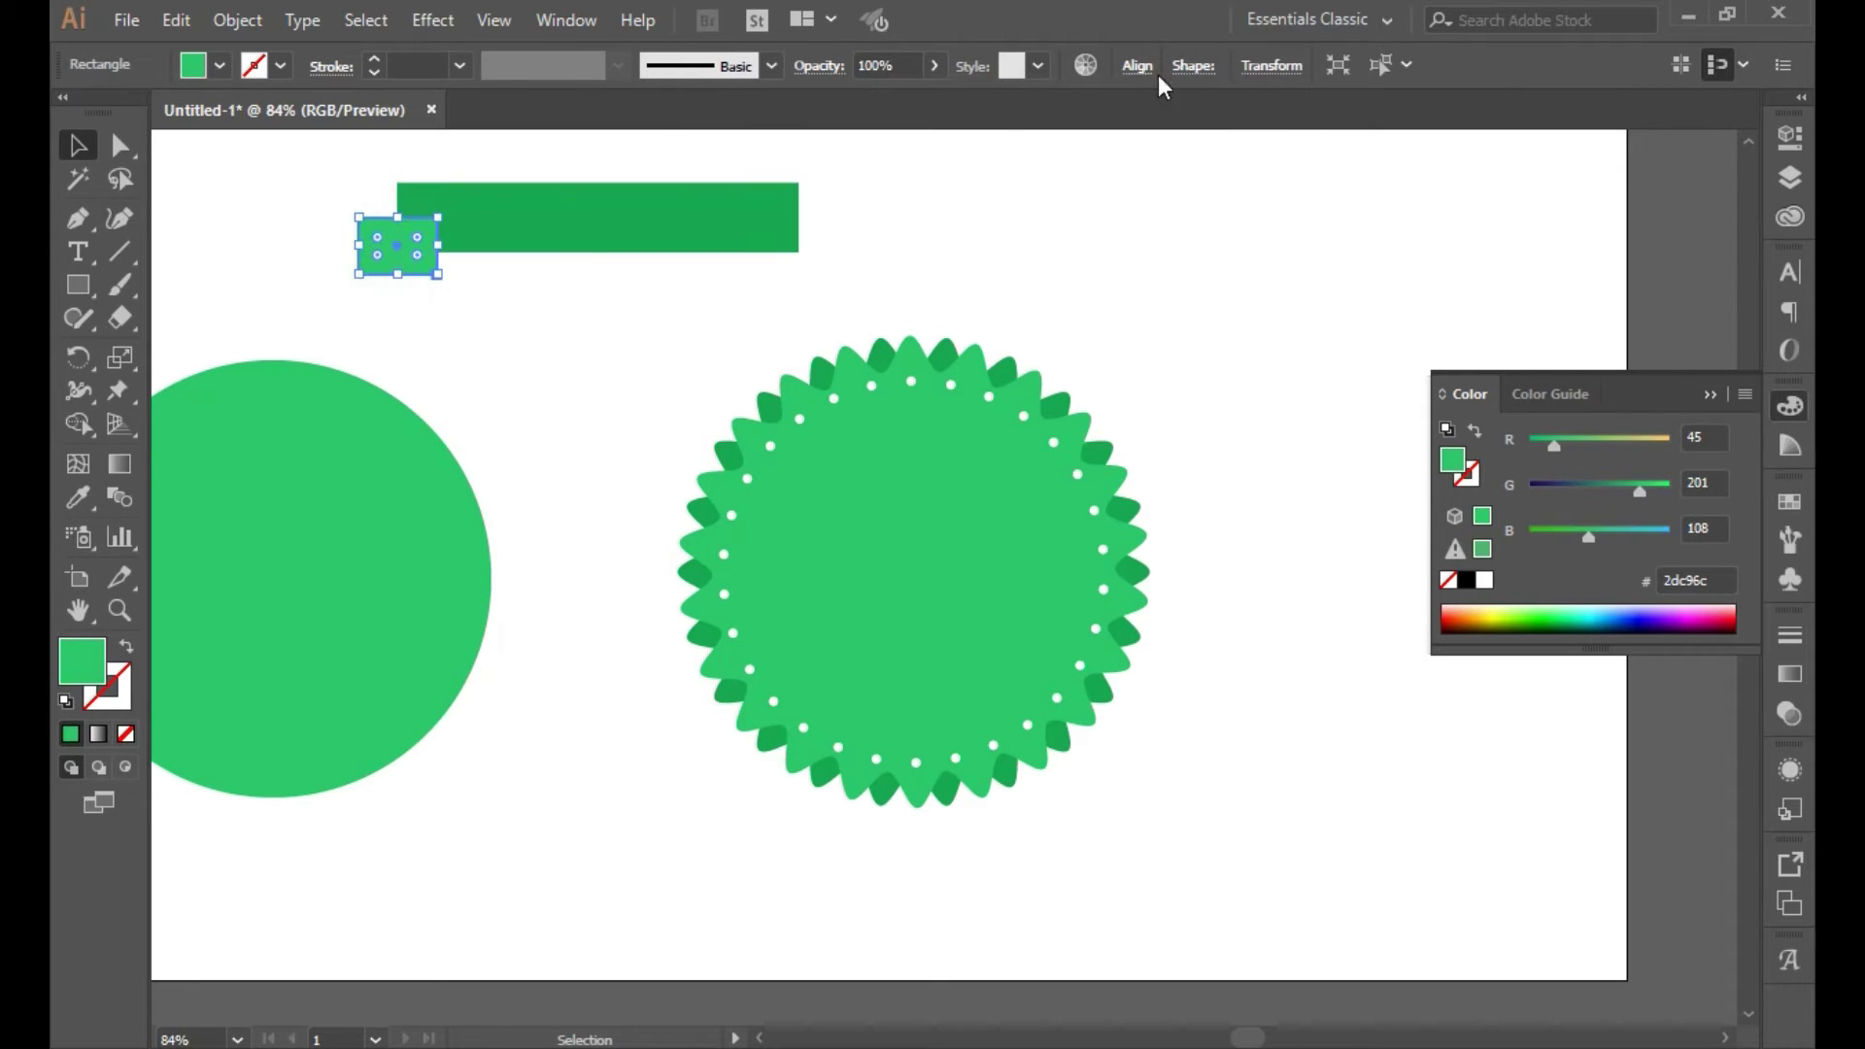
{"action": "left_click", "coordinate": [1193, 65]}
{"action": "left_click", "coordinate": [1119, 105]}
{"action": "type", "text": "60"}
{"action": "key", "text": "Return"}
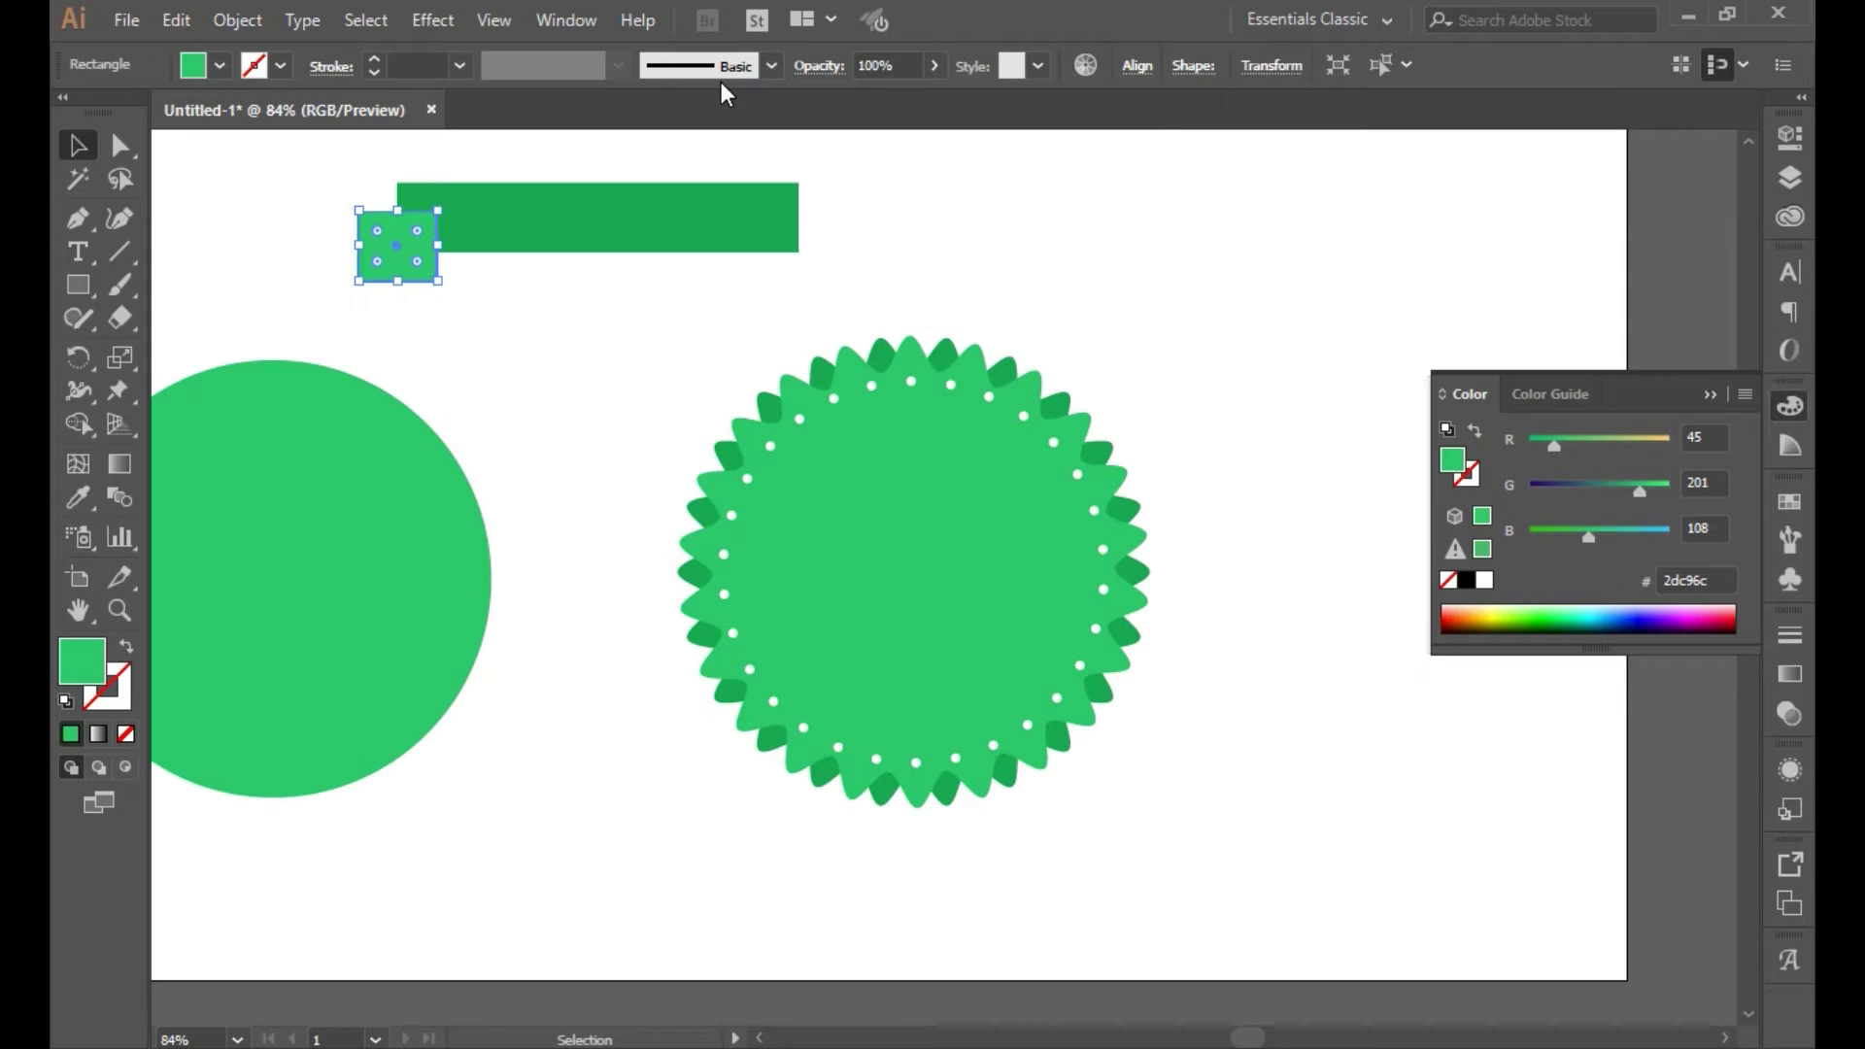
{"action": "left_click", "coordinate": [600, 299]}
Add an anchor point midway on the small rectangle's left edge and pull it inward to cut a V-shaped ribbon tail
{"action": "left_click", "coordinate": [413, 266]}
{"action": "left_click_drag", "start_coordinate": [77, 218], "coordinate": [230, 250]}
{"action": "scroll", "coordinate": [404, 300], "scroll_direction": "up", "scroll_amount": 2}
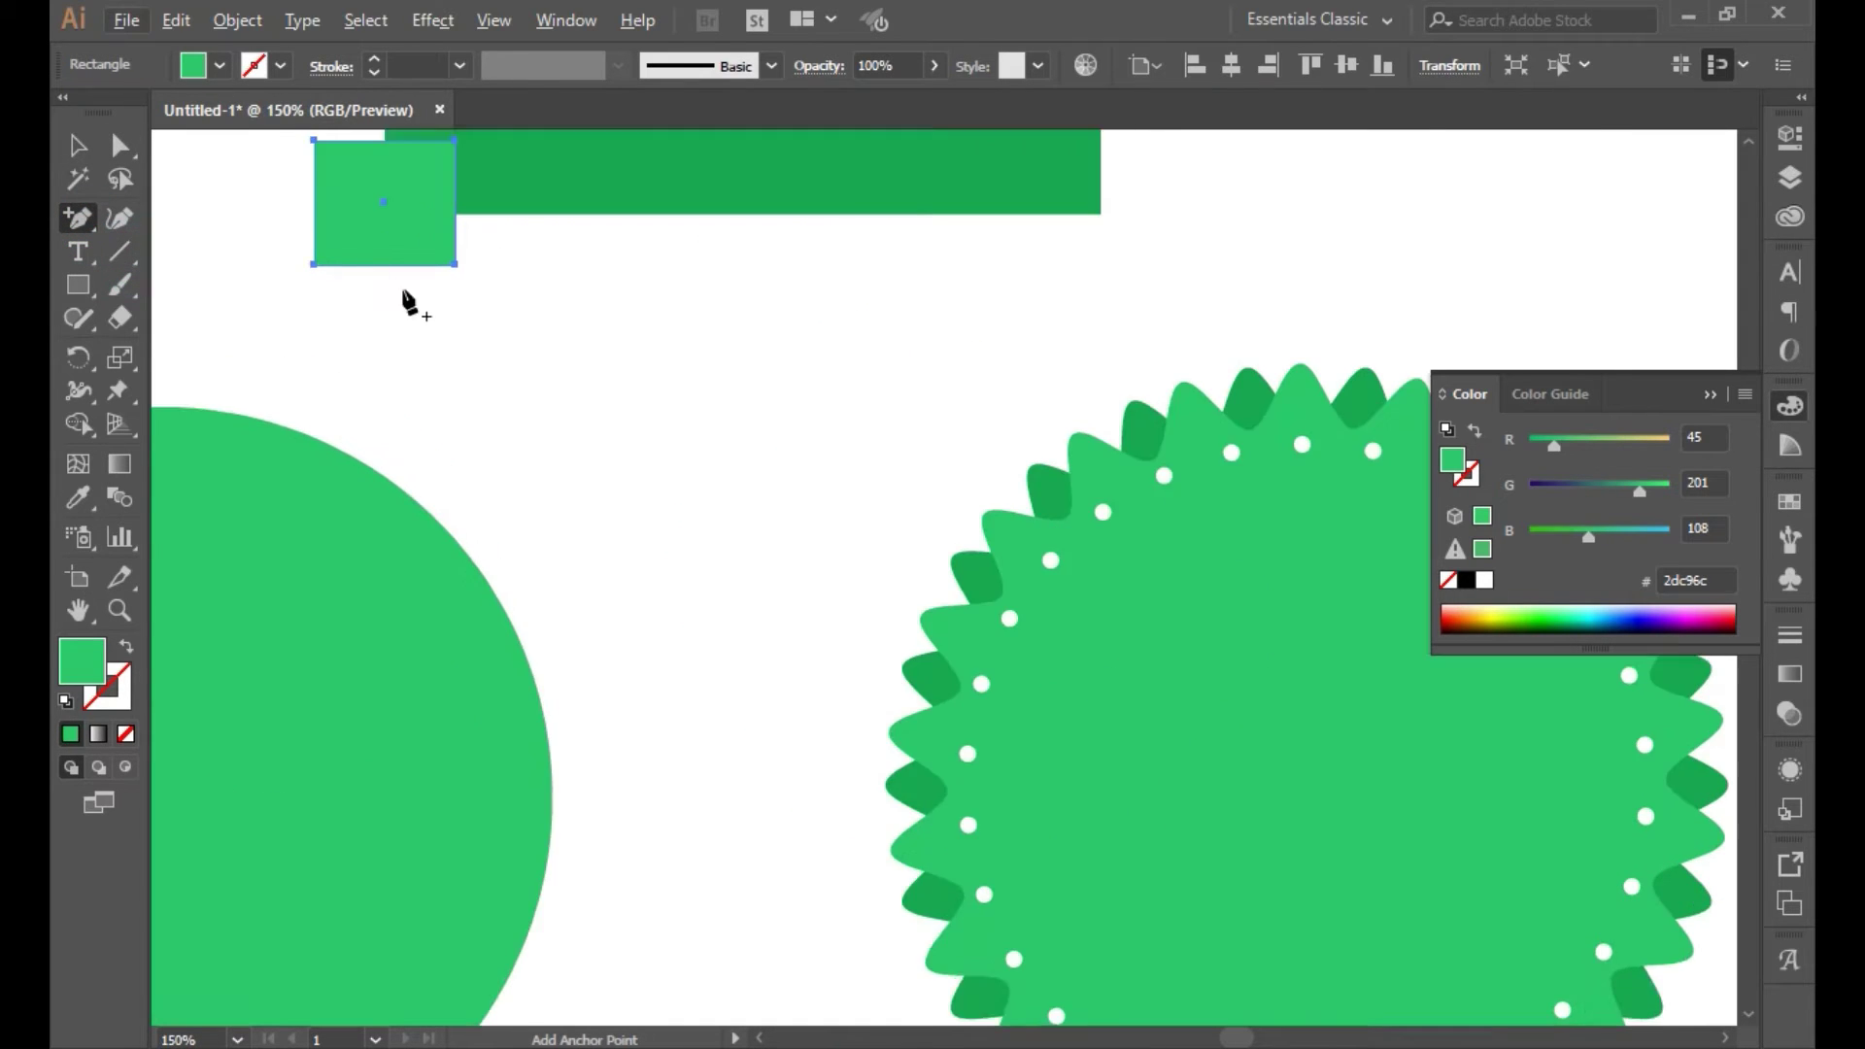
{"action": "scroll", "coordinate": [404, 300], "scroll_direction": "up", "scroll_amount": 1}
{"action": "left_click", "coordinate": [314, 269]}
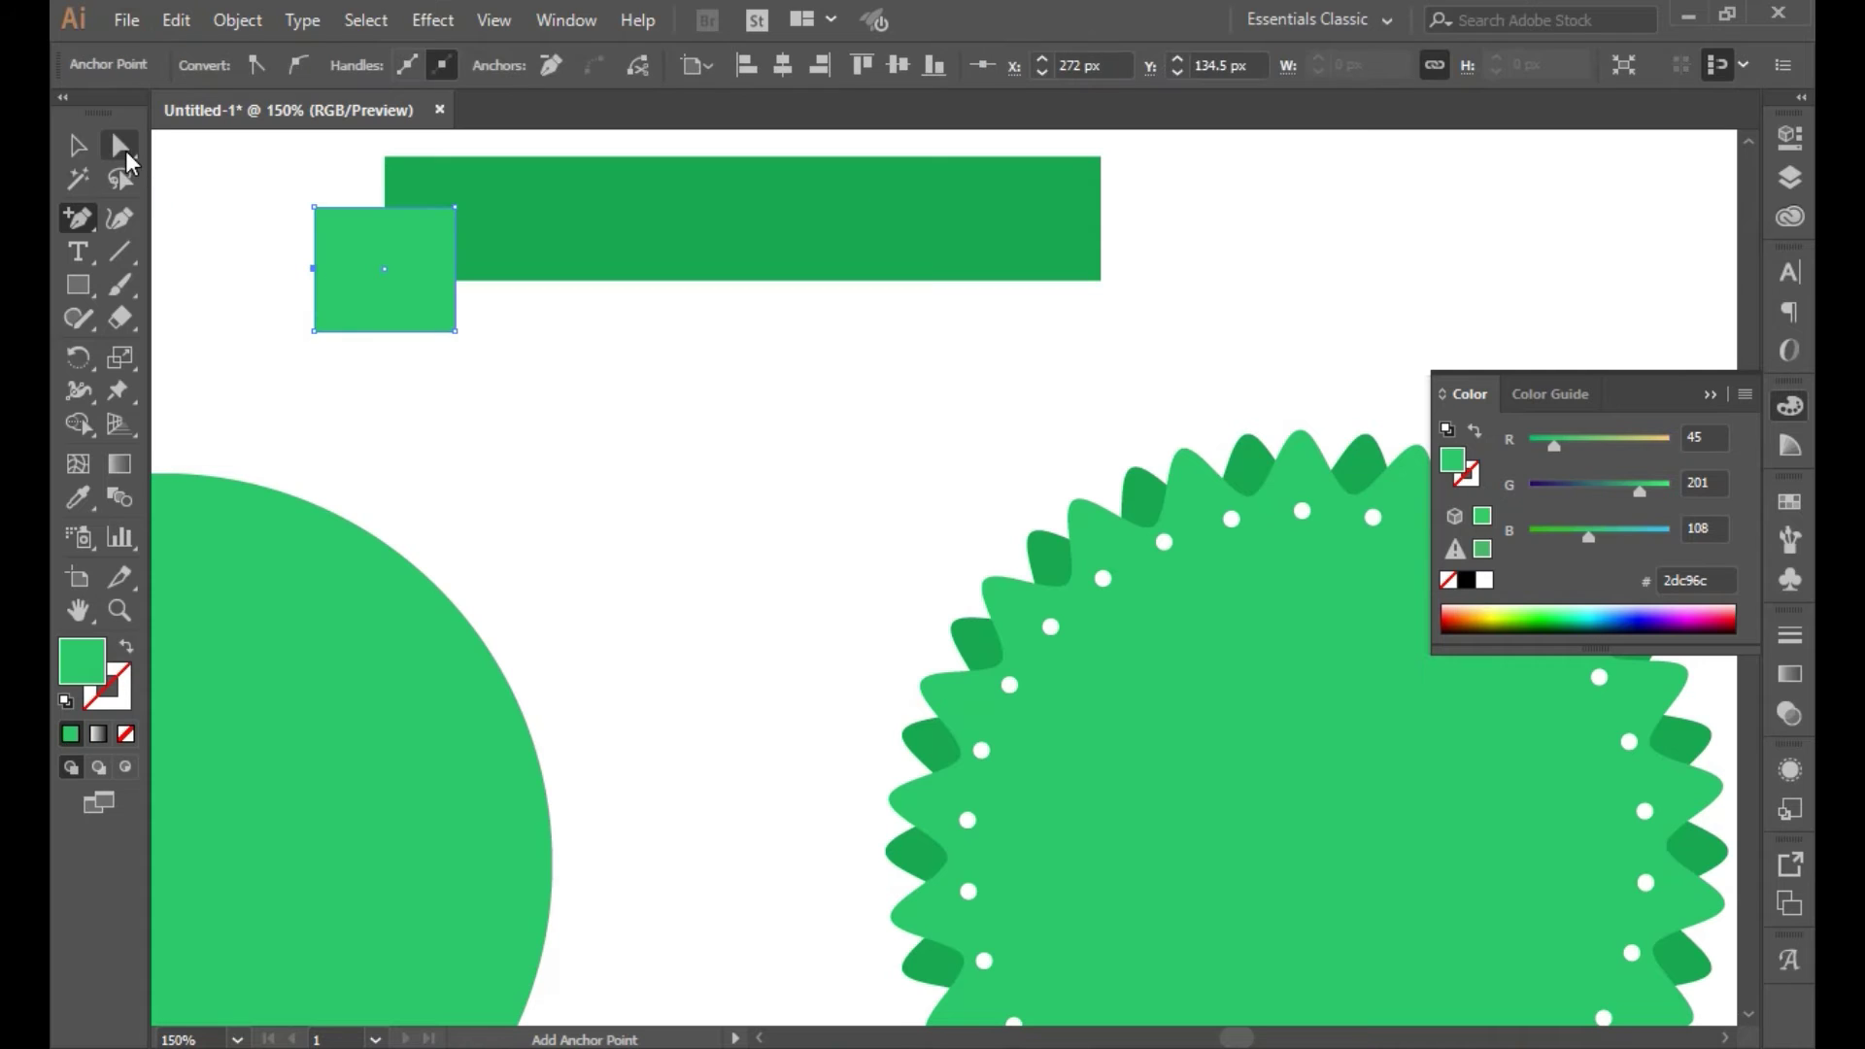
{"action": "key", "text": "a"}
{"action": "left_click_drag", "start_coordinate": [314, 269], "coordinate": [352, 270]}
{"action": "key", "text": "v"}
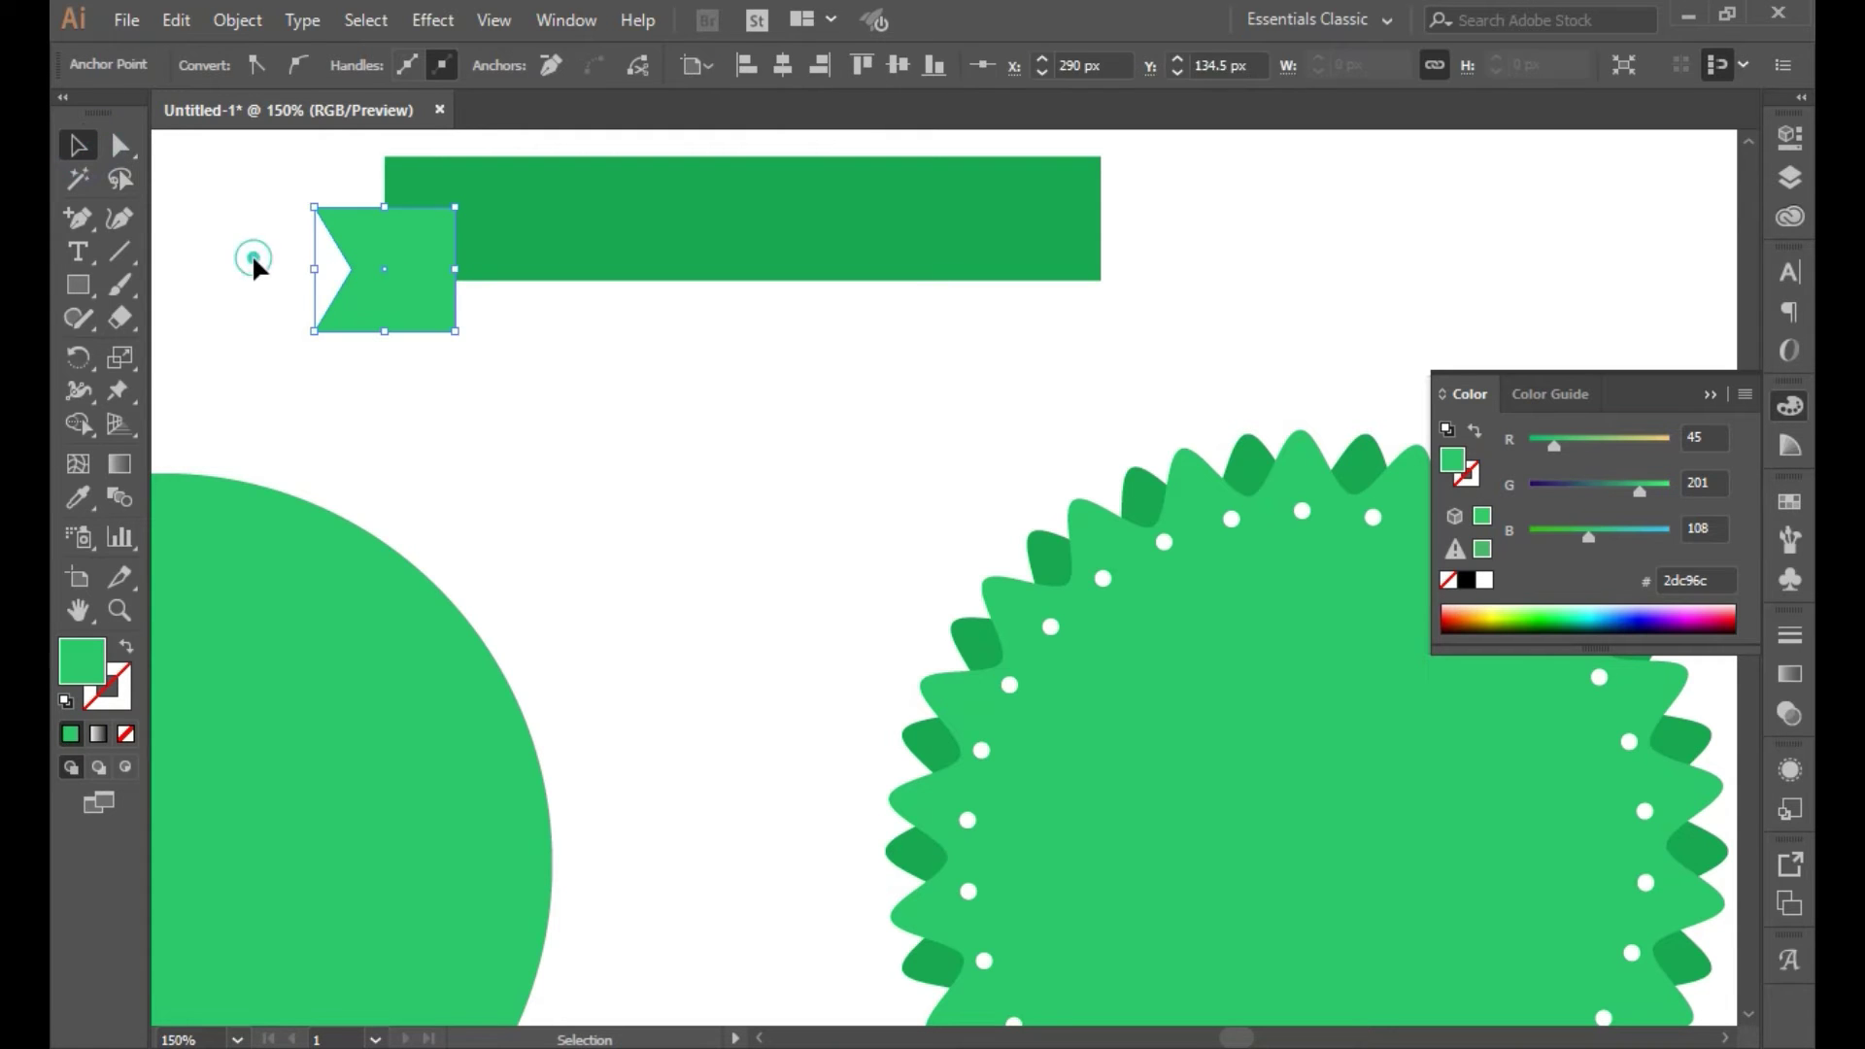
{"action": "left_click", "coordinate": [253, 257]}
Copy the ribbon tail to the banner's right end and reflect the copy about the vertical axis
{"action": "left_click", "coordinate": [442, 278]}
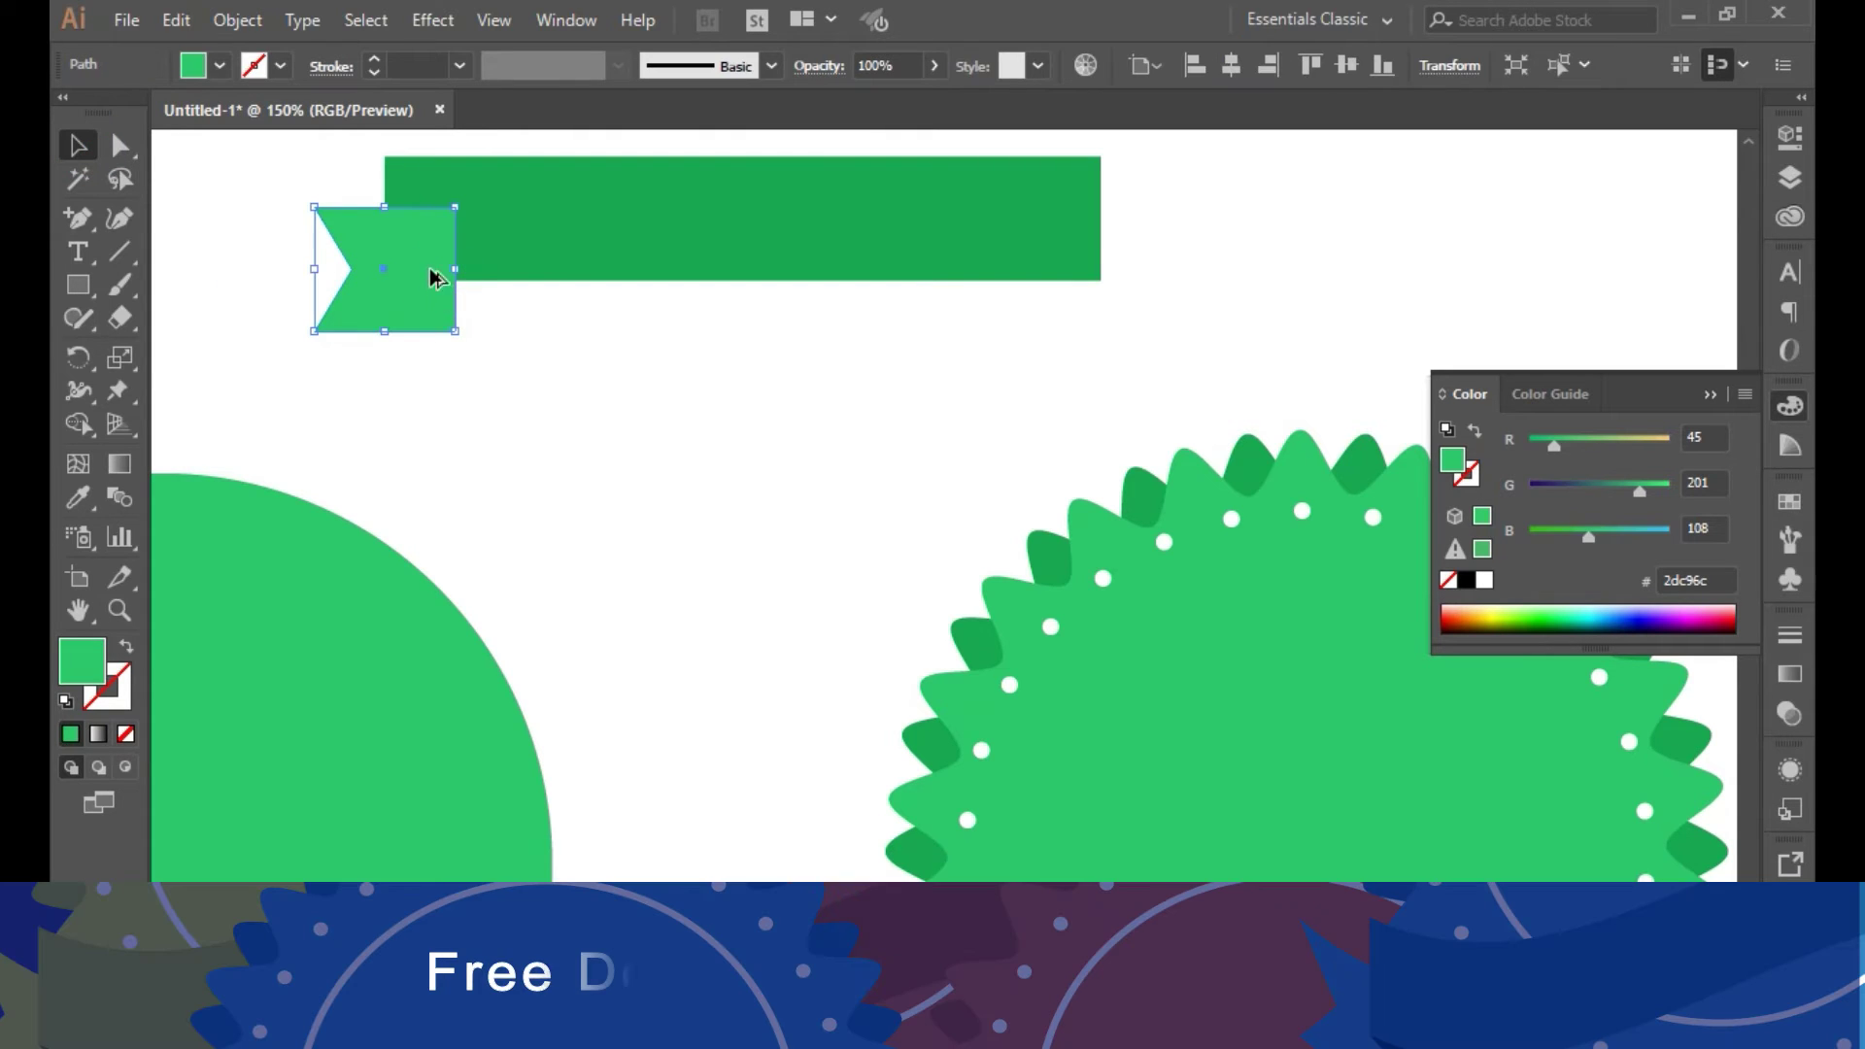
{"action": "left_click_drag", "start_coordinate": [436, 274], "coordinate": [1151, 274]}
{"action": "right_click", "coordinate": [1152, 275]}
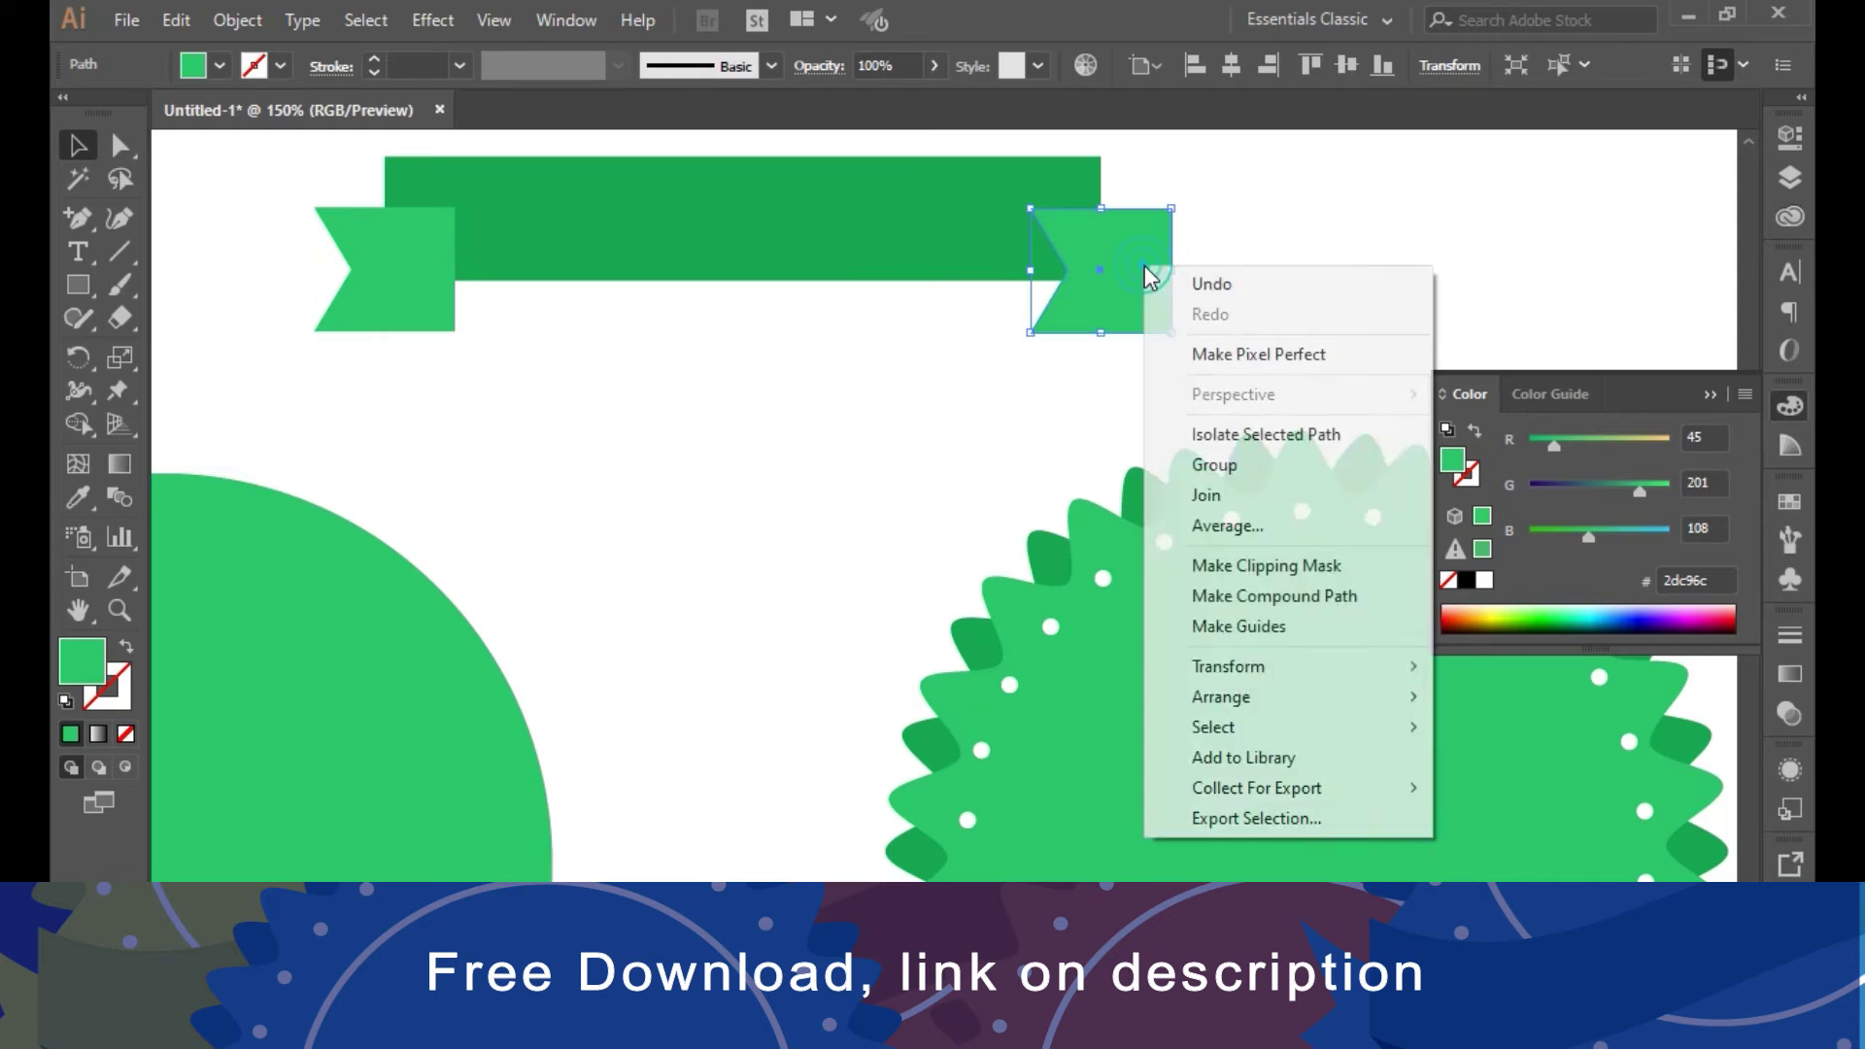
{"action": "mouse_move", "coordinate": [1301, 674]}
{"action": "left_click", "coordinate": [847, 761]}
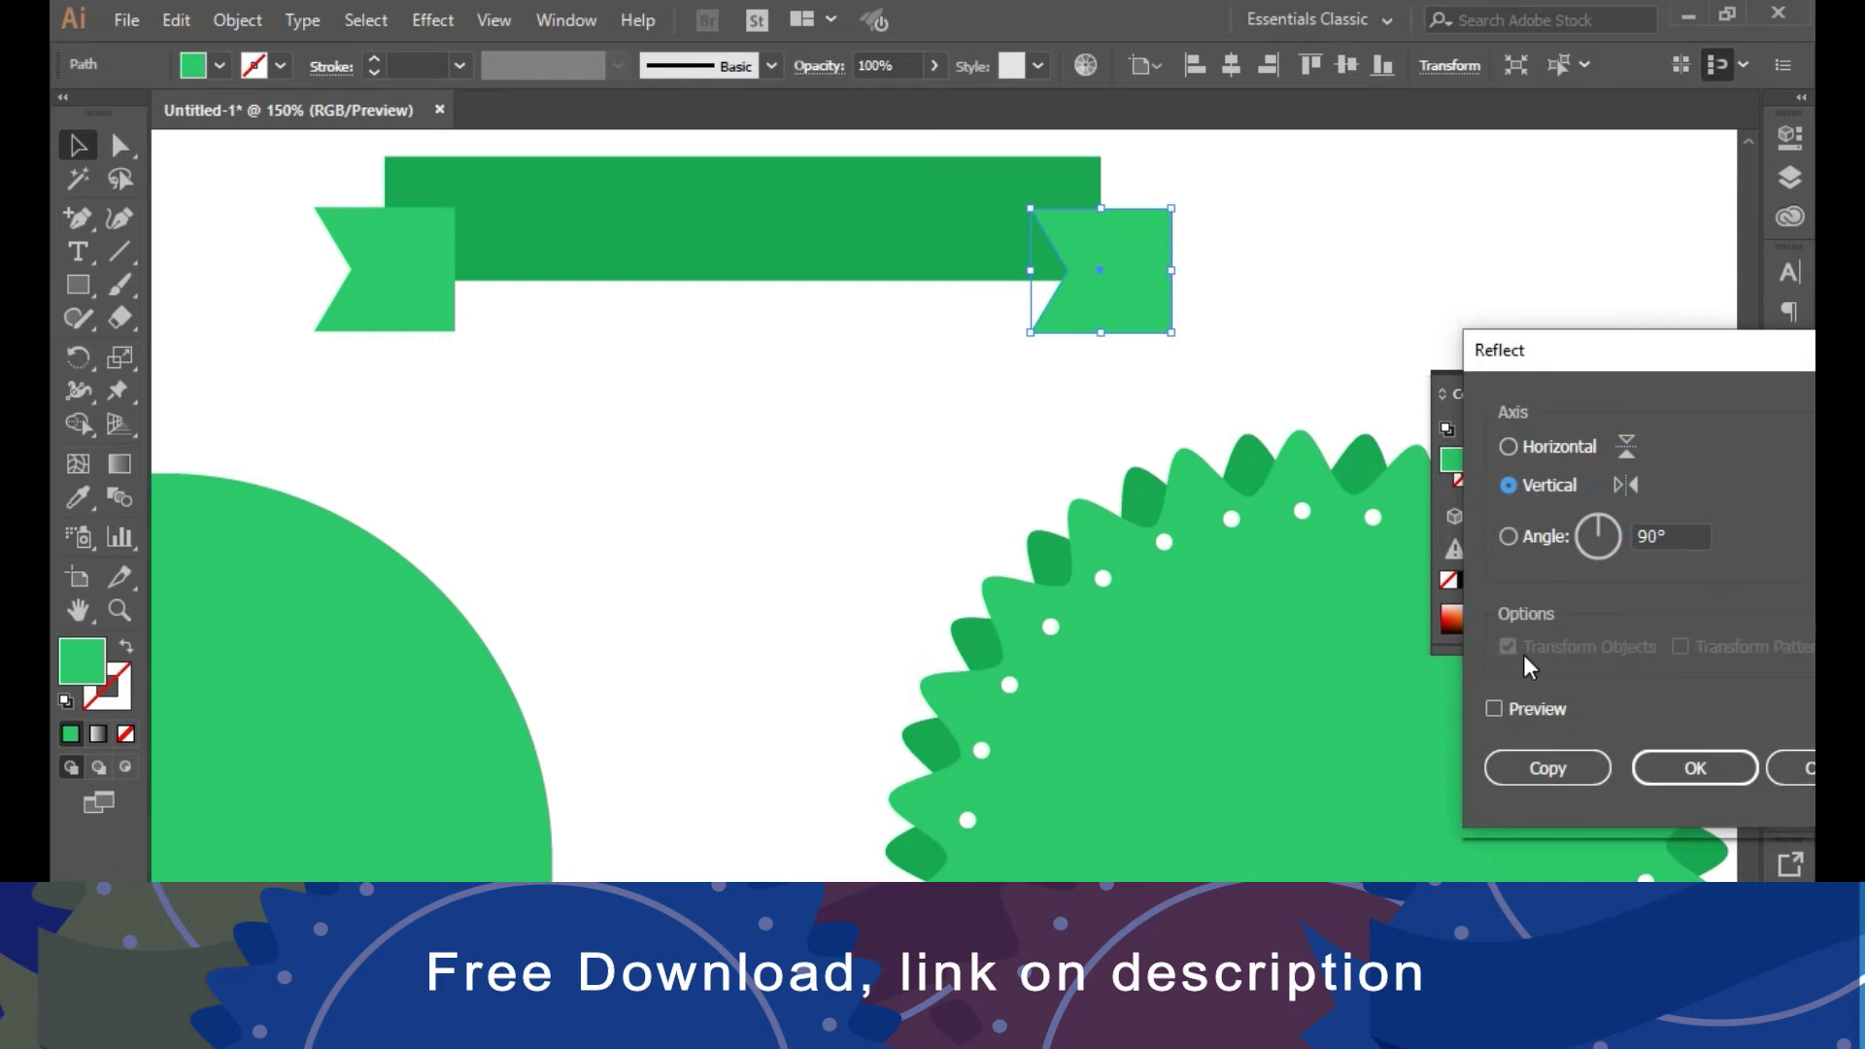
{"action": "left_click", "coordinate": [1503, 711]}
{"action": "left_click", "coordinate": [1652, 766]}
{"action": "left_click", "coordinate": [855, 467]}
Bring the long dark green banner rectangle in front of both ribbon tails
{"action": "right_click", "coordinate": [748, 243]}
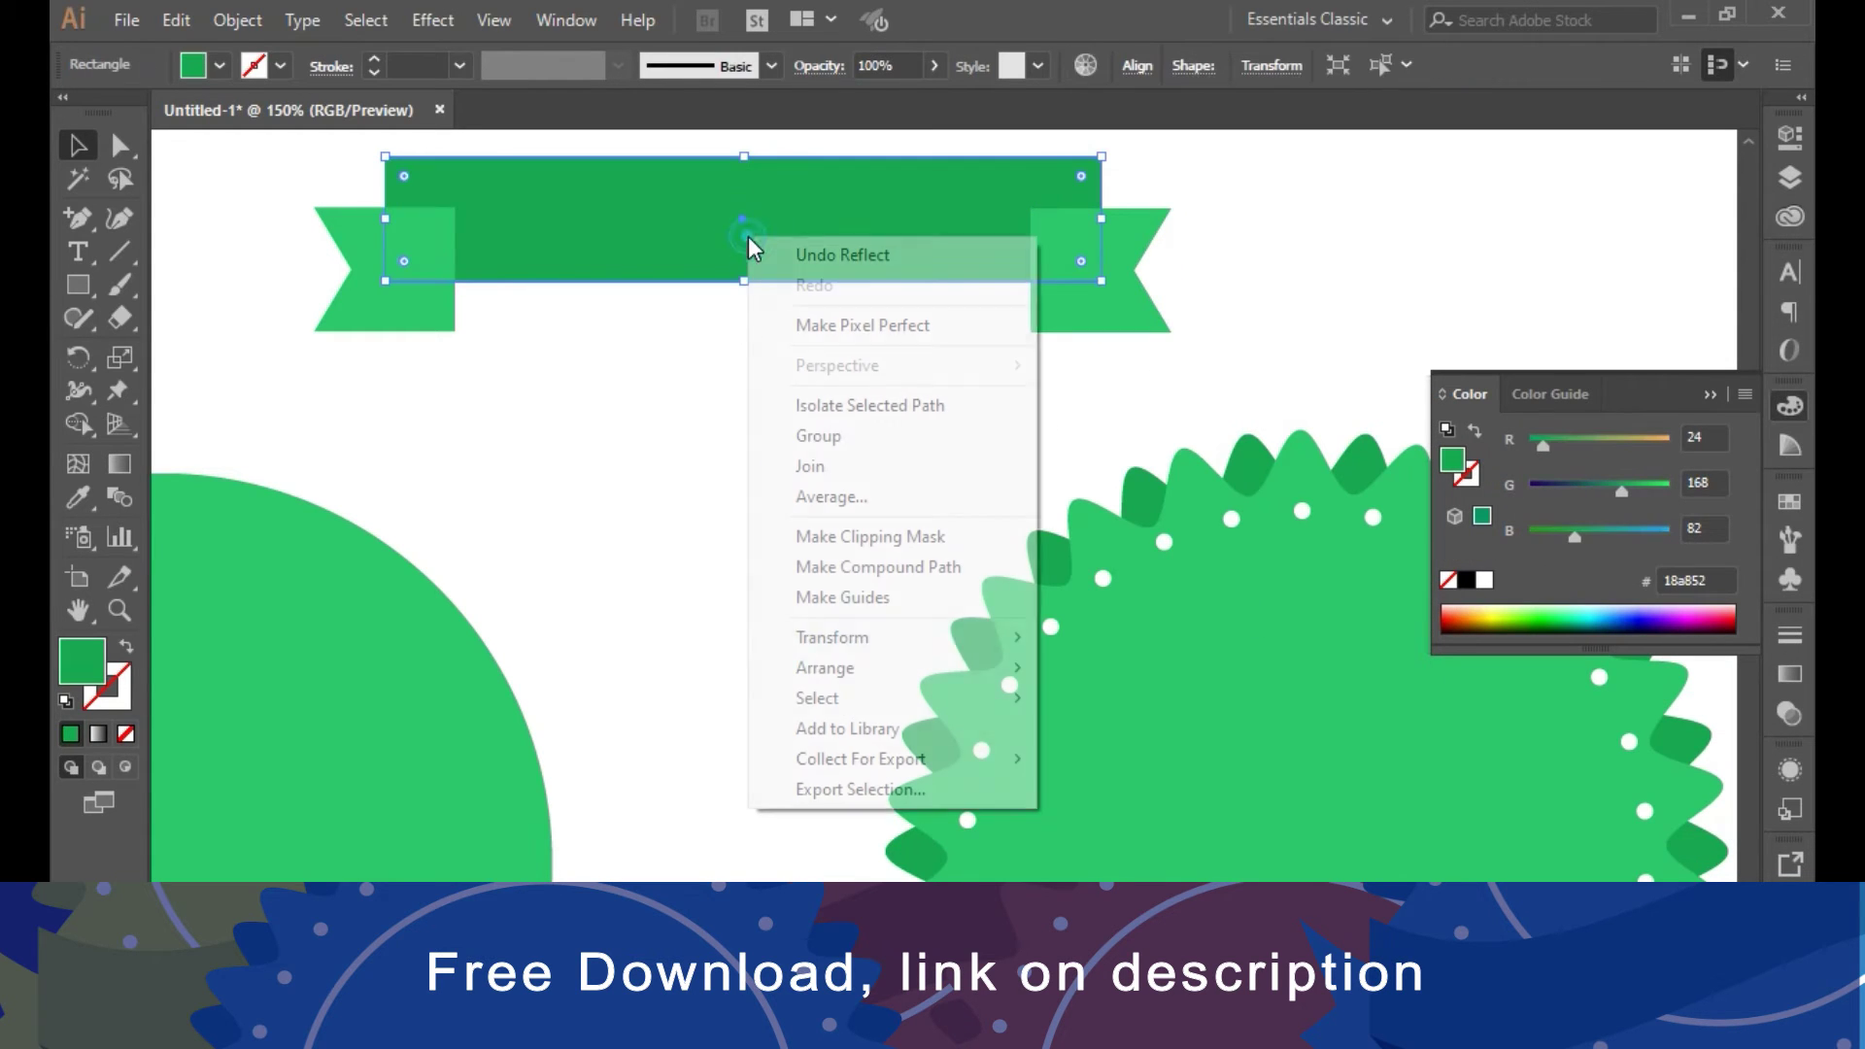
{"action": "mouse_move", "coordinate": [855, 668]}
{"action": "left_click", "coordinate": [1166, 670]}
{"action": "left_click", "coordinate": [765, 505]}
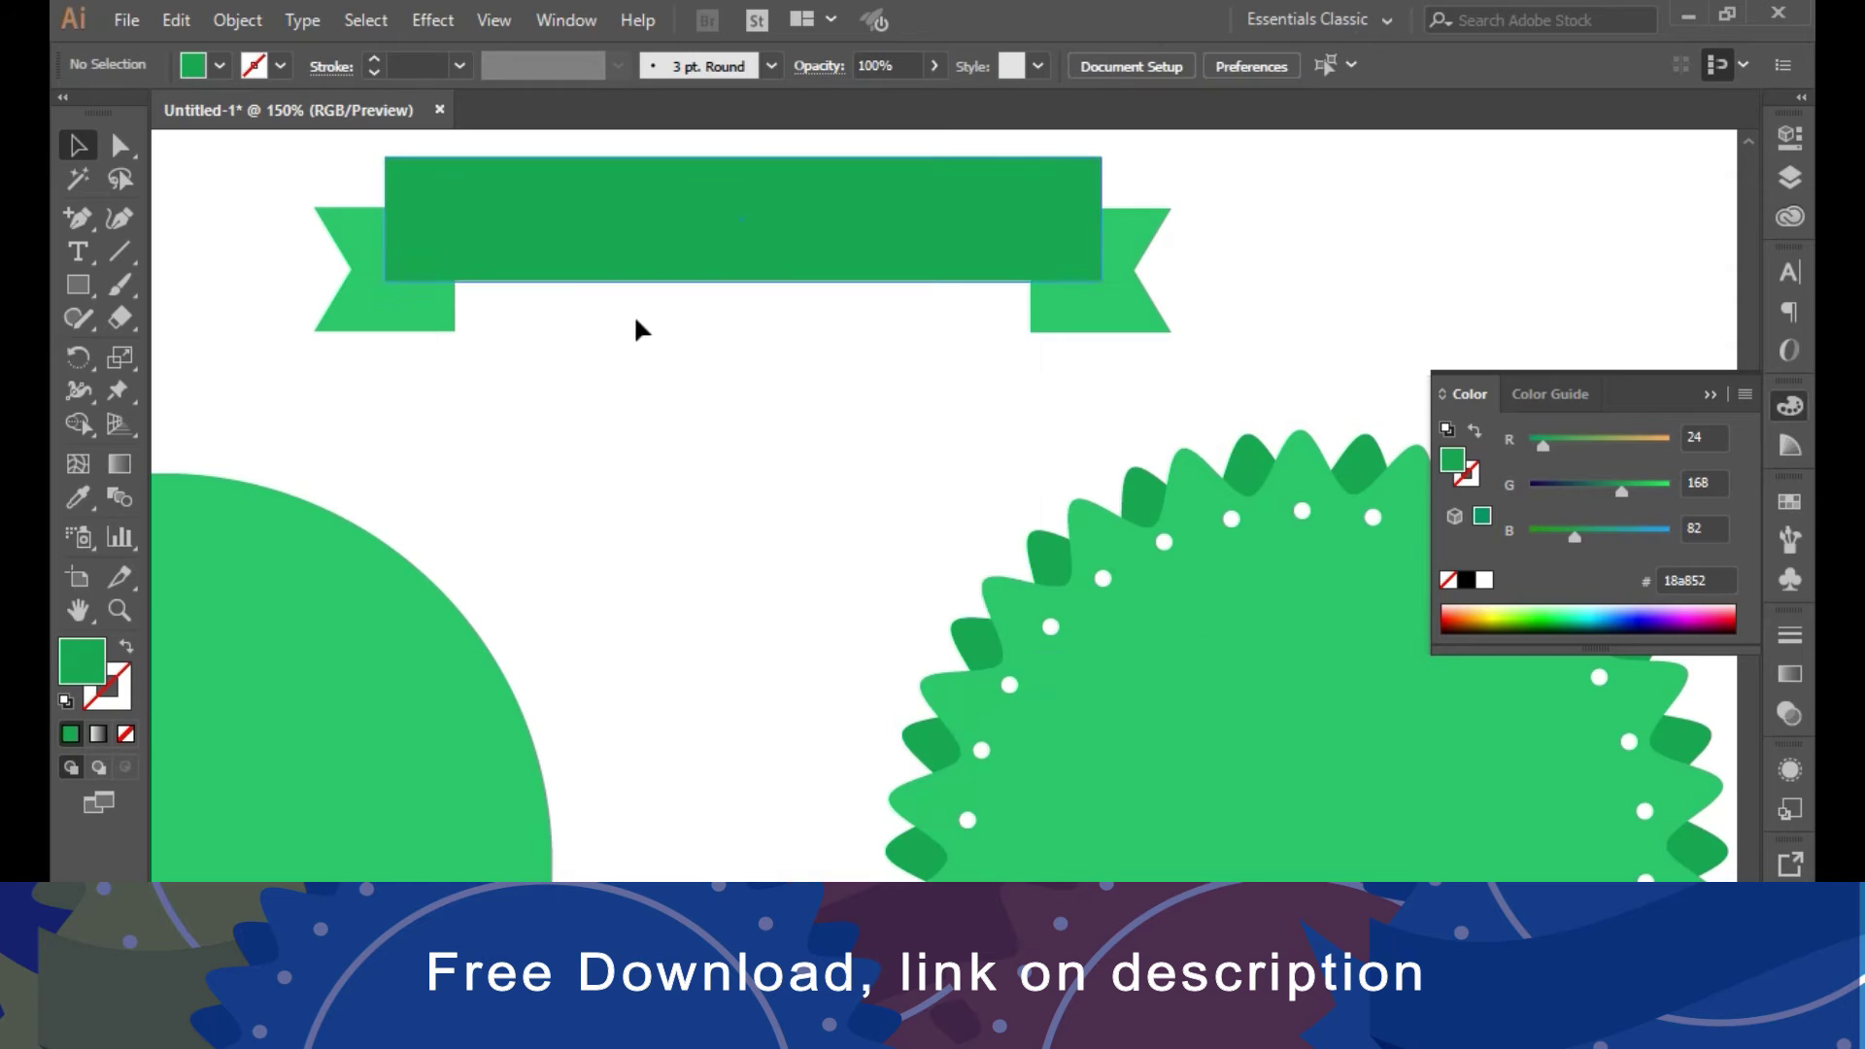
Draw a triangular fold with the Pen tool between the banner's lower left corner and the left tail's lower right corner
{"action": "left_click", "coordinate": [78, 218]}
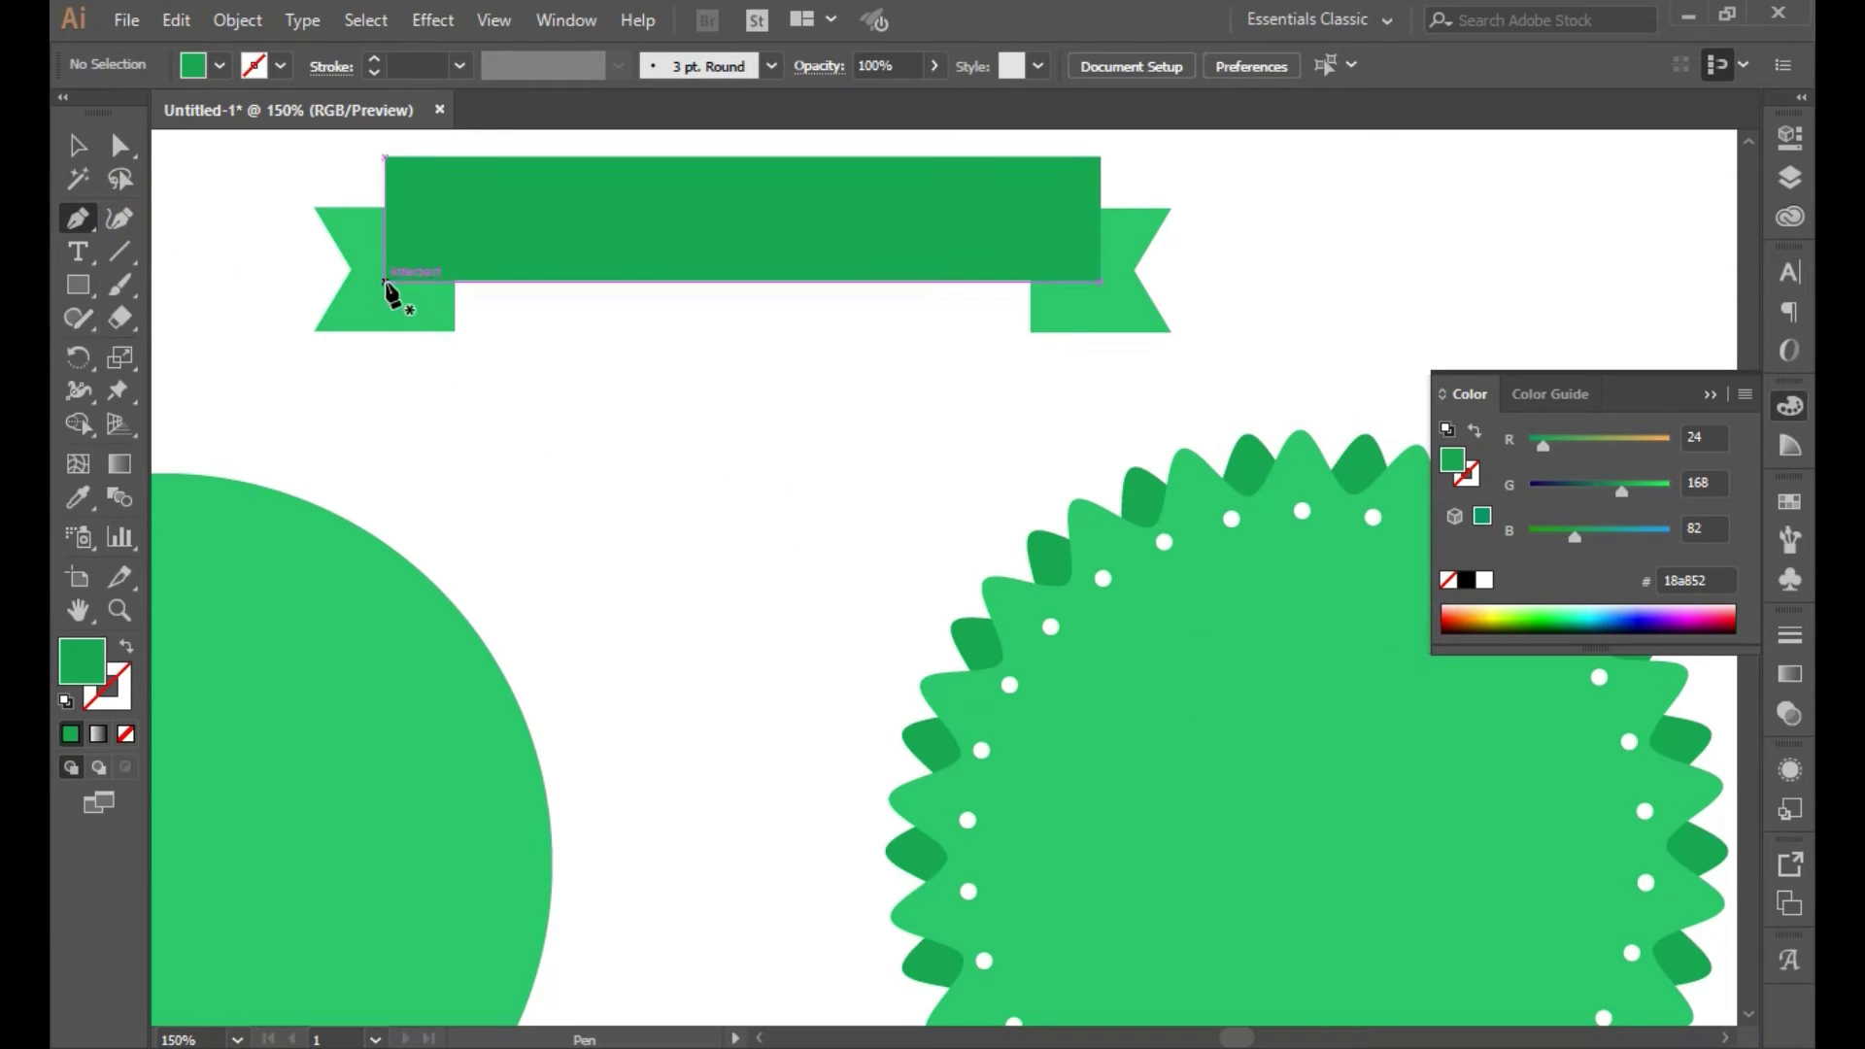
{"action": "left_click", "coordinate": [455, 331]}
{"action": "left_click", "coordinate": [455, 281]}
{"action": "left_click", "coordinate": [385, 281]}
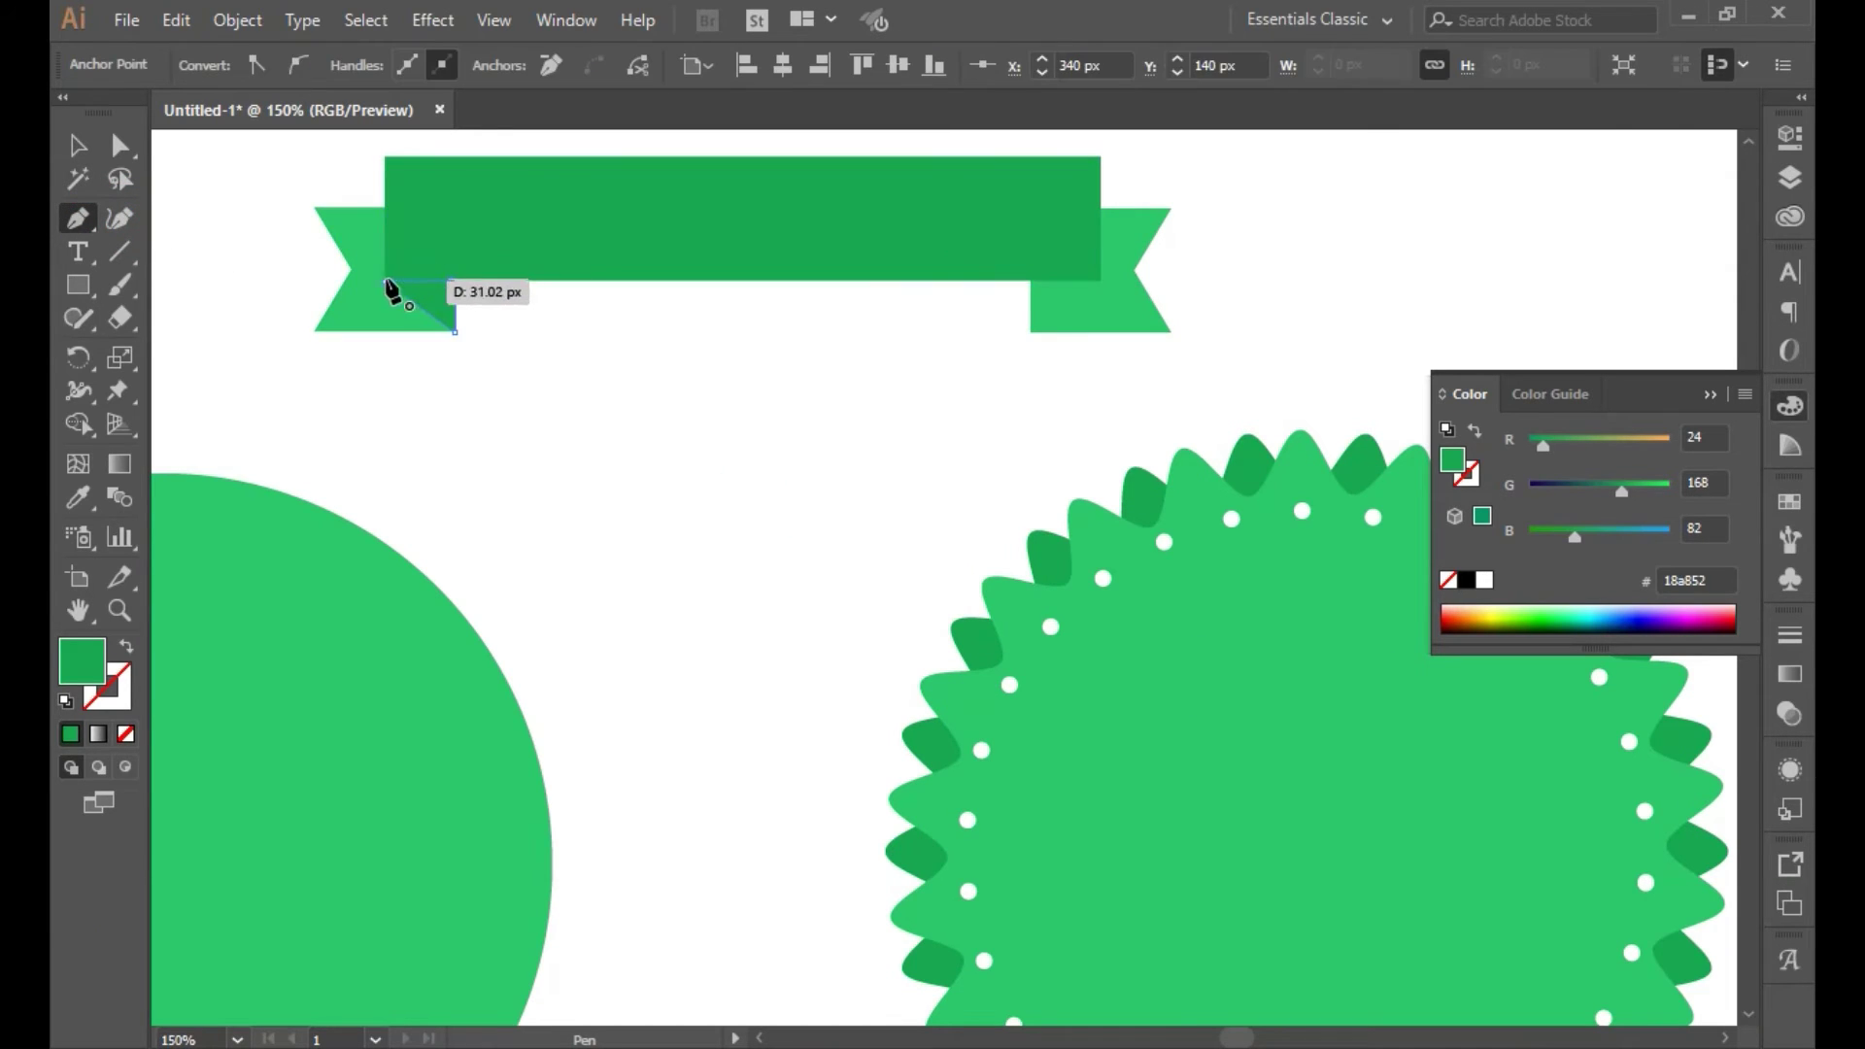
{"action": "left_click", "coordinate": [455, 331]}
Fill the triangular fold with the darker green 006d2c
{"action": "double_click", "coordinate": [82, 659]}
{"action": "left_click_drag", "start_coordinate": [898, 731], "coordinate": [928, 770]}
{"action": "left_click", "coordinate": [1231, 580]}
{"action": "left_click", "coordinate": [78, 146]}
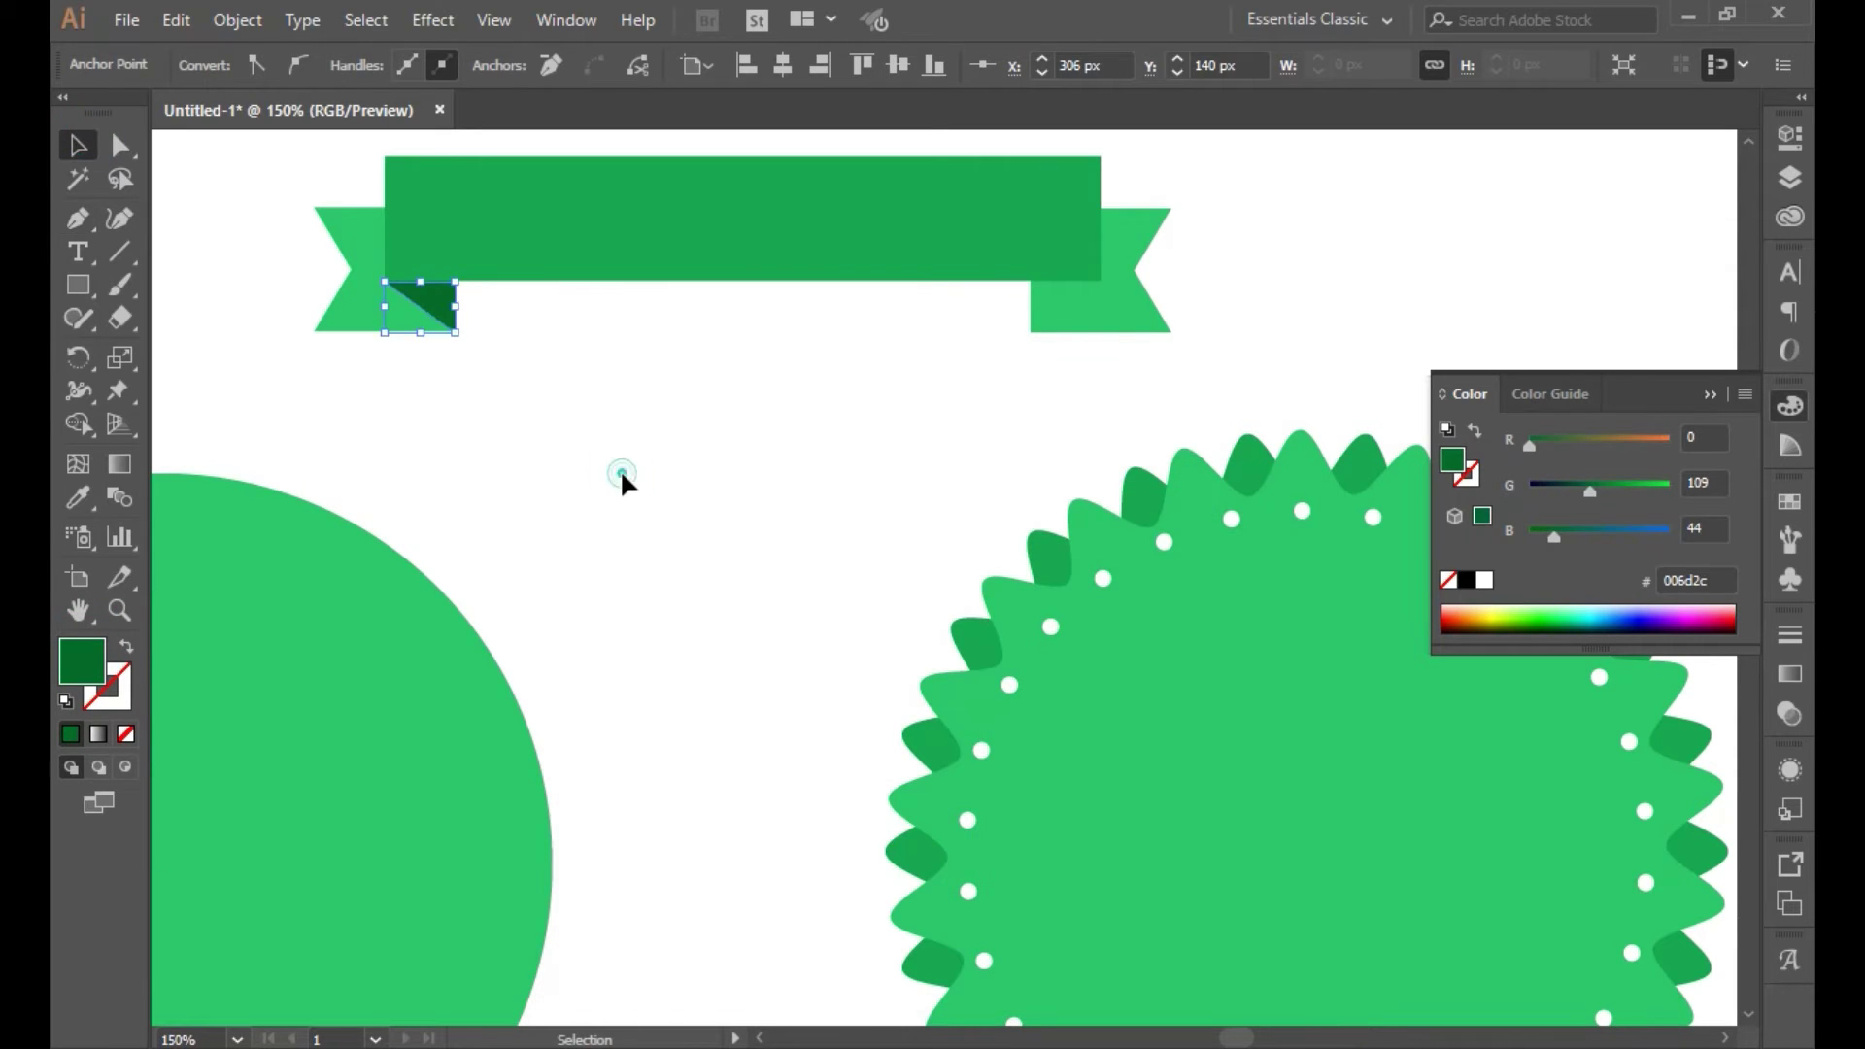
{"action": "left_click", "coordinate": [618, 481]}
Copy the dark fold triangle to the banner's right end and reflect the copy about the vertical axis
{"action": "left_click", "coordinate": [448, 307]}
{"action": "left_click_drag", "start_coordinate": [448, 307], "coordinate": [1080, 302]}
{"action": "right_click", "coordinate": [1079, 302]}
{"action": "mouse_move", "coordinate": [1195, 697]}
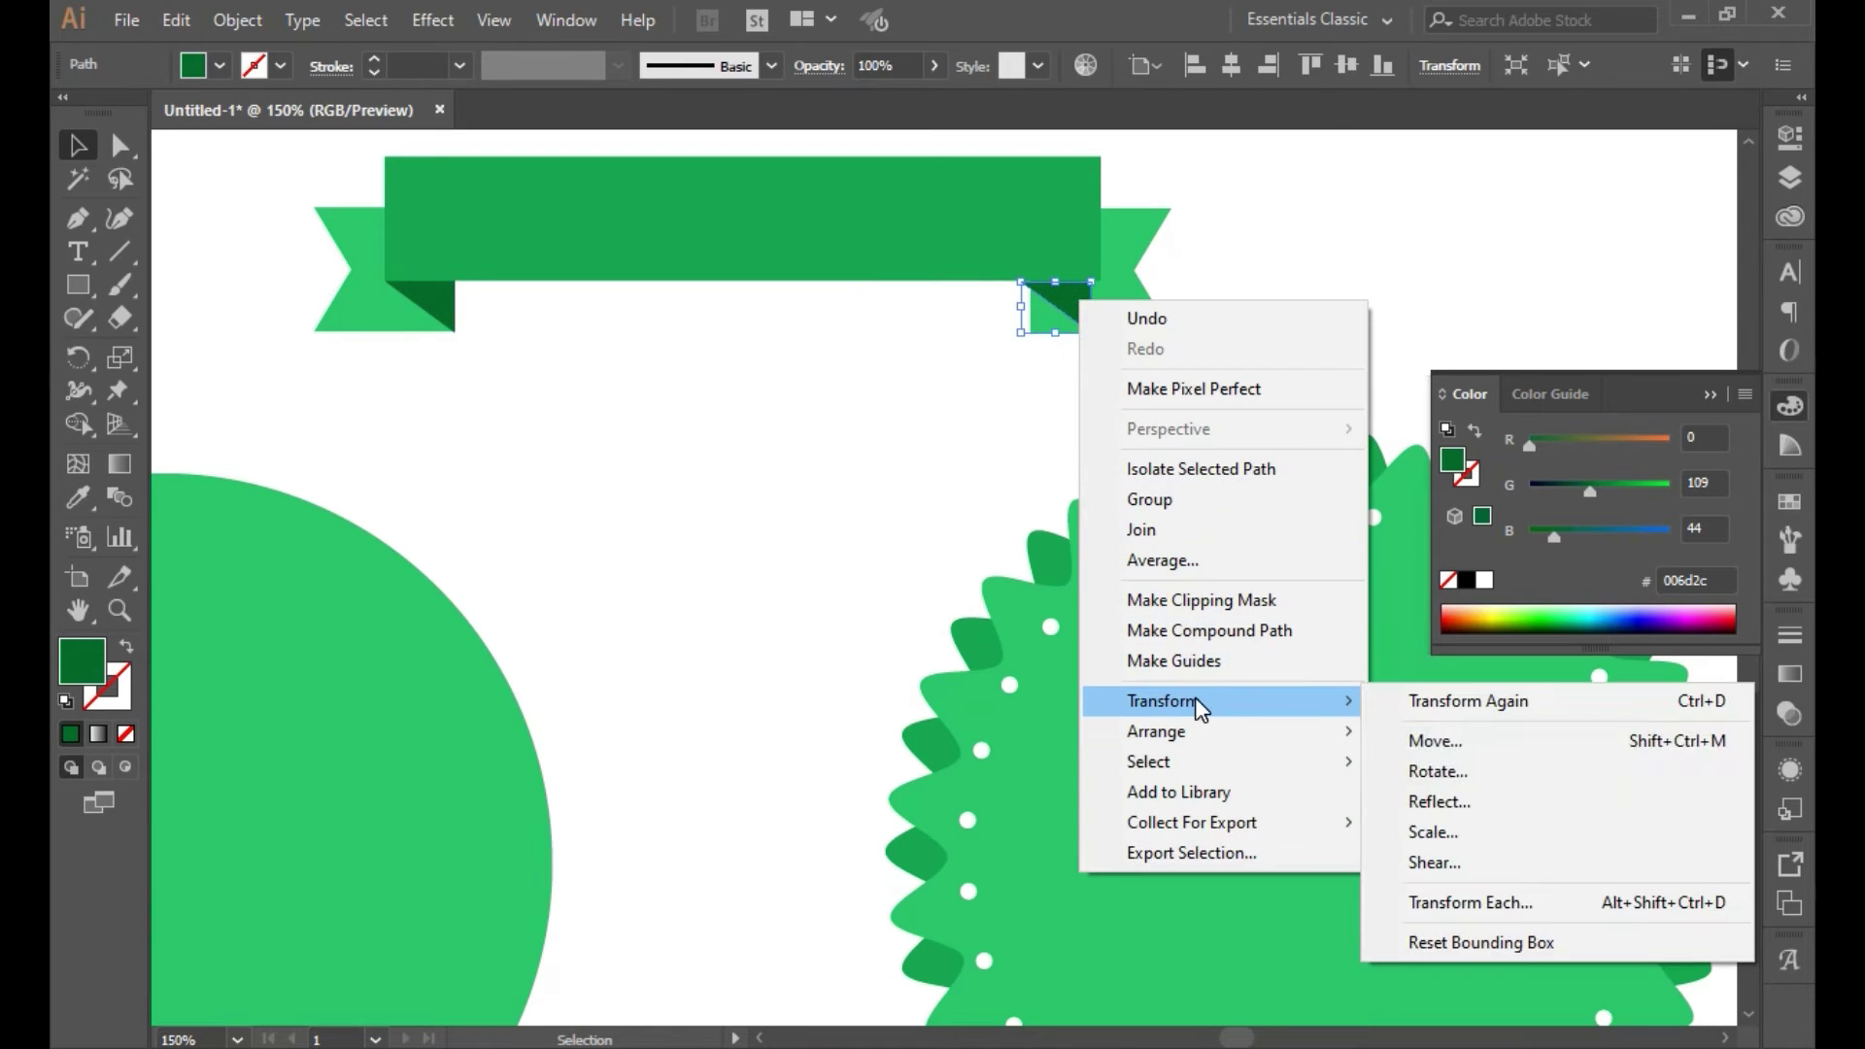
{"action": "left_click", "coordinate": [1436, 795]}
{"action": "key", "text": "Return"}
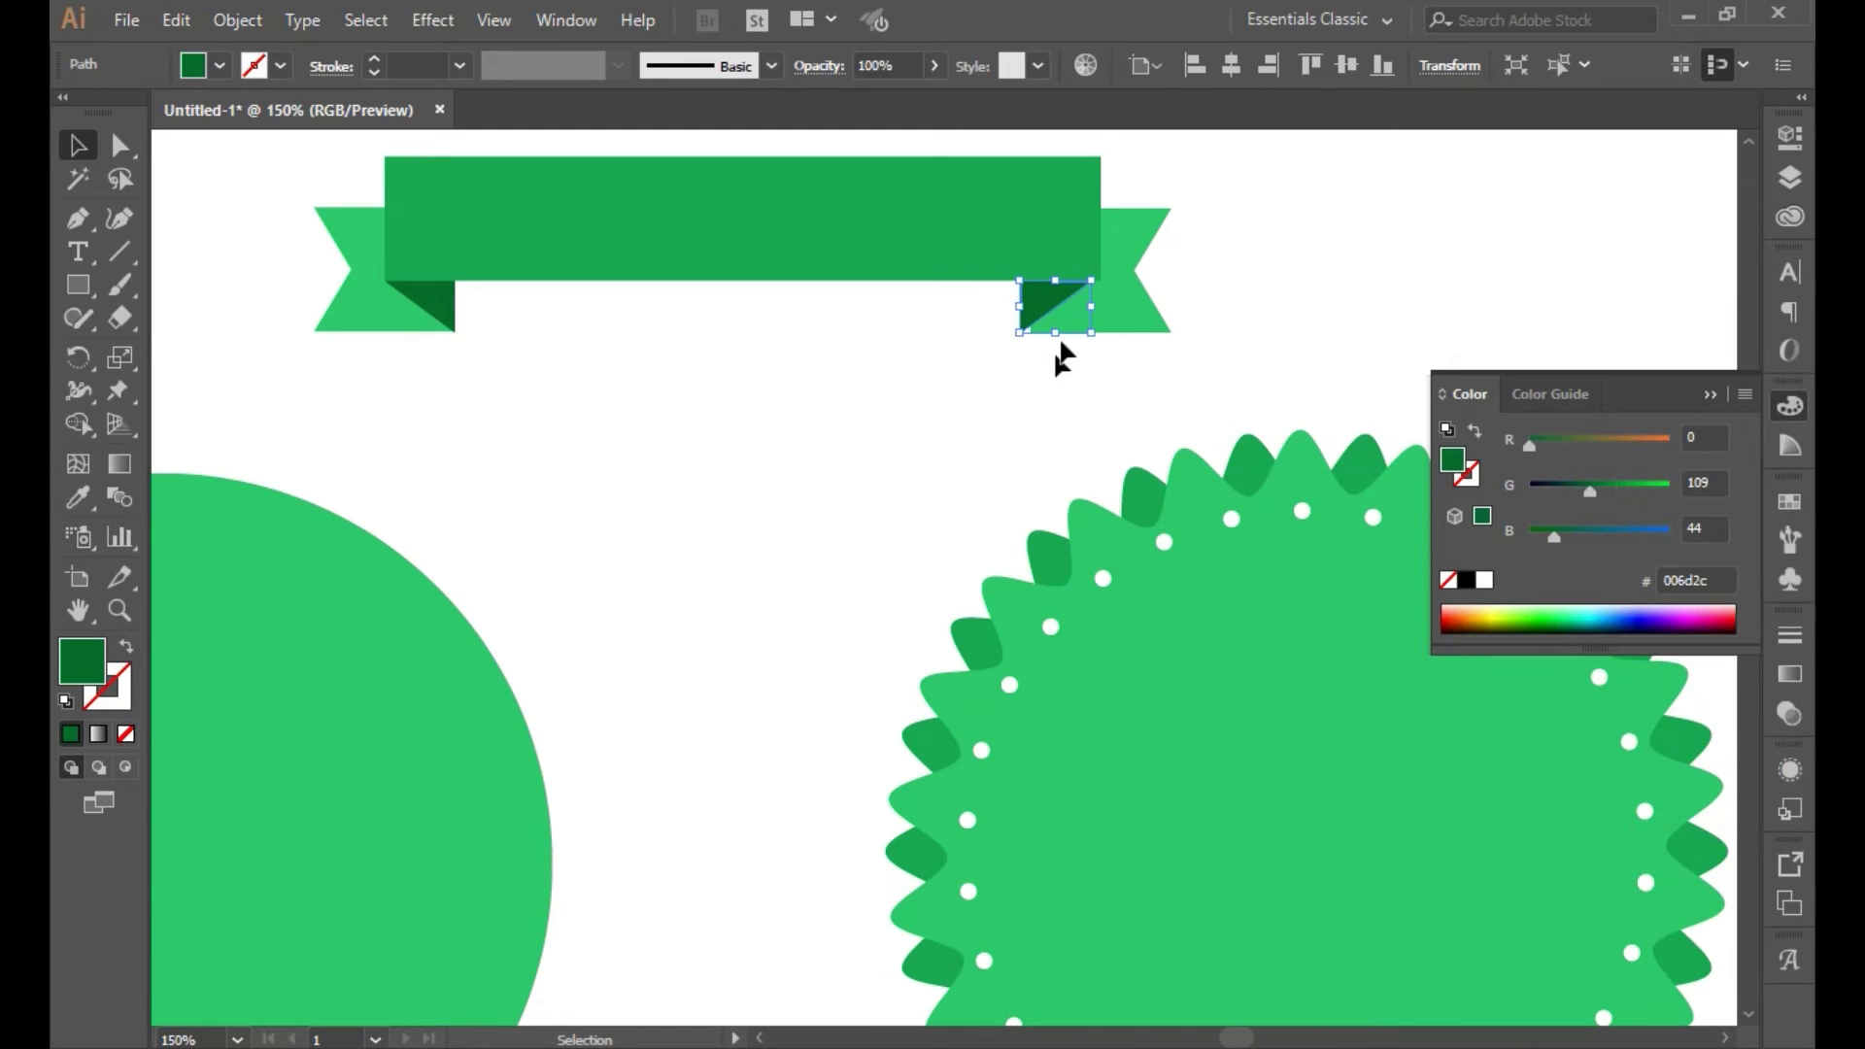
Align the right fold triangle exactly with the banner's lower right corner and the right tail's inner edge
{"action": "scroll", "coordinate": [1077, 306], "scroll_direction": "up", "scroll_amount": 4}
{"action": "left_click", "coordinate": [958, 515]}
{"action": "mouse_move", "coordinate": [985, 288]}
{"action": "left_mouse_down"}
{"action": "mouse_move", "coordinate": [1022, 289]}
{"action": "mouse_move", "coordinate": [982, 321]}
{"action": "left_mouse_up"}
{"action": "left_click", "coordinate": [536, 480]}
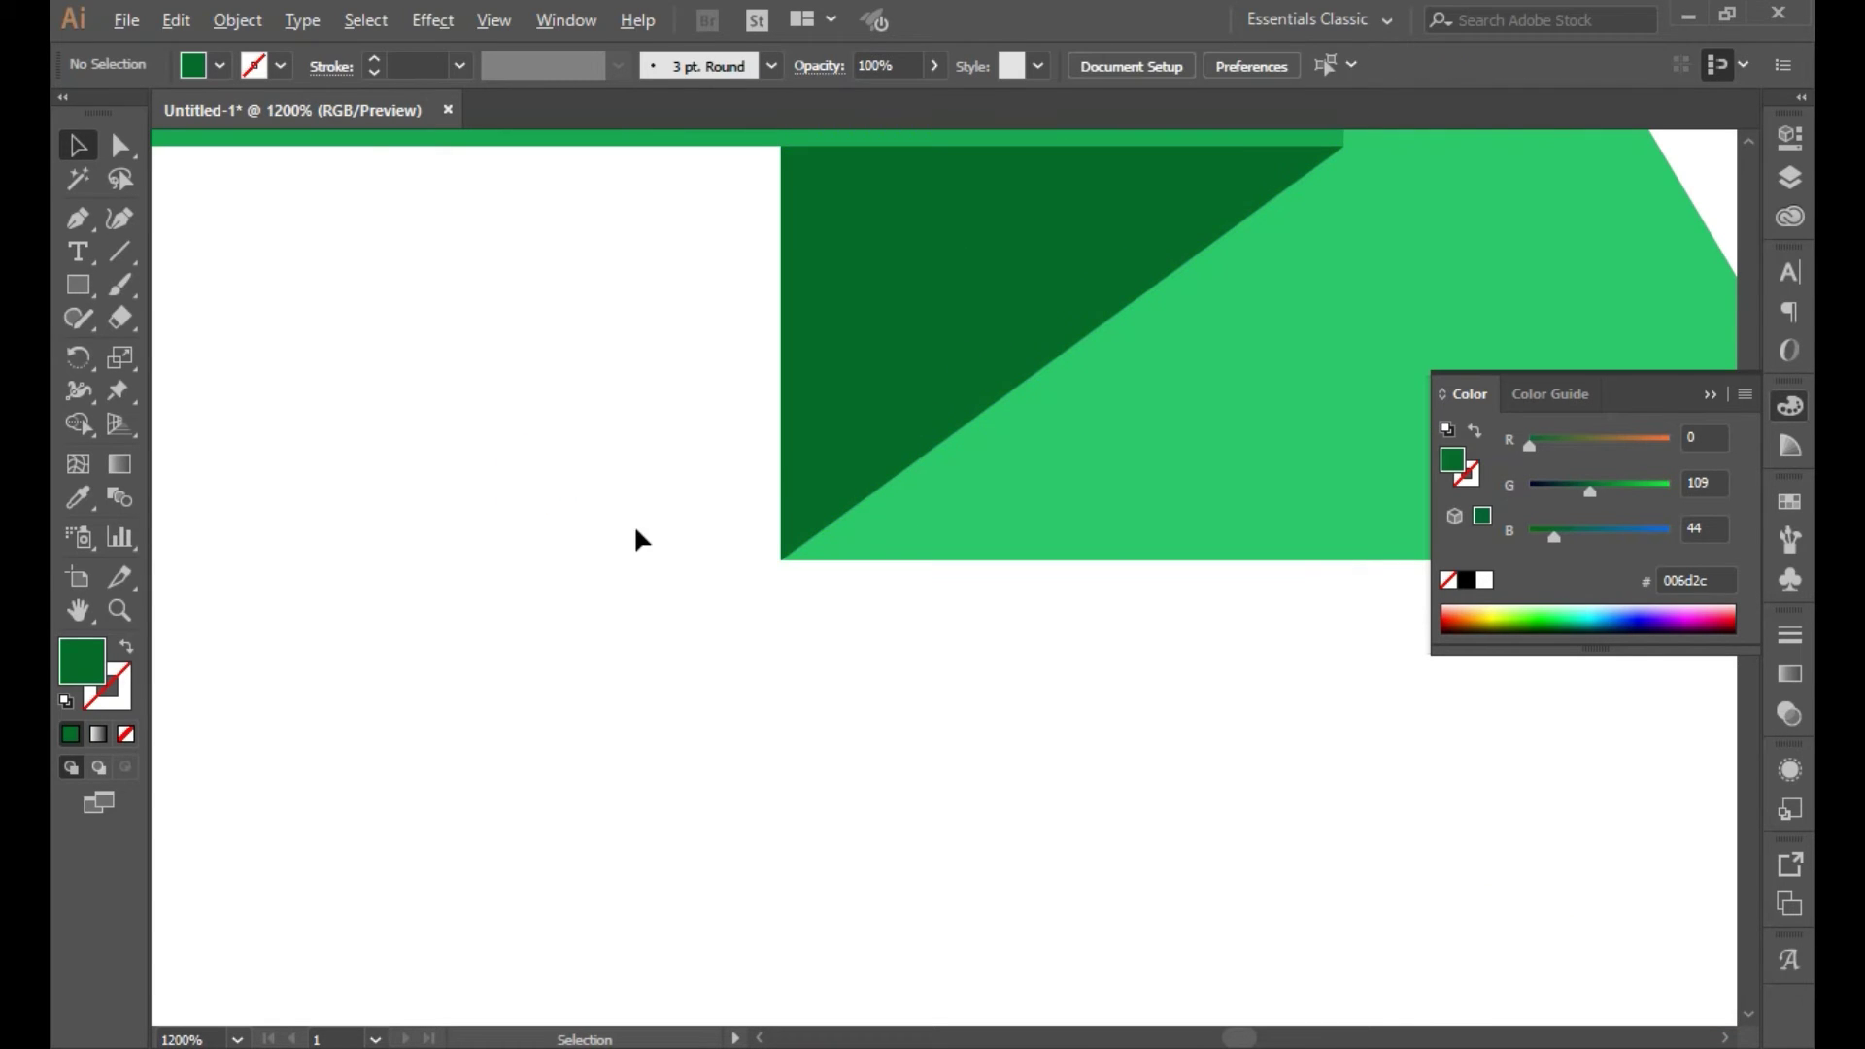
Select all the ribbon pieces and group them
{"action": "scroll", "coordinate": [633, 523], "scroll_direction": "down", "scroll_amount": 6}
{"action": "scroll", "coordinate": [639, 609], "scroll_direction": "down", "scroll_amount": 2}
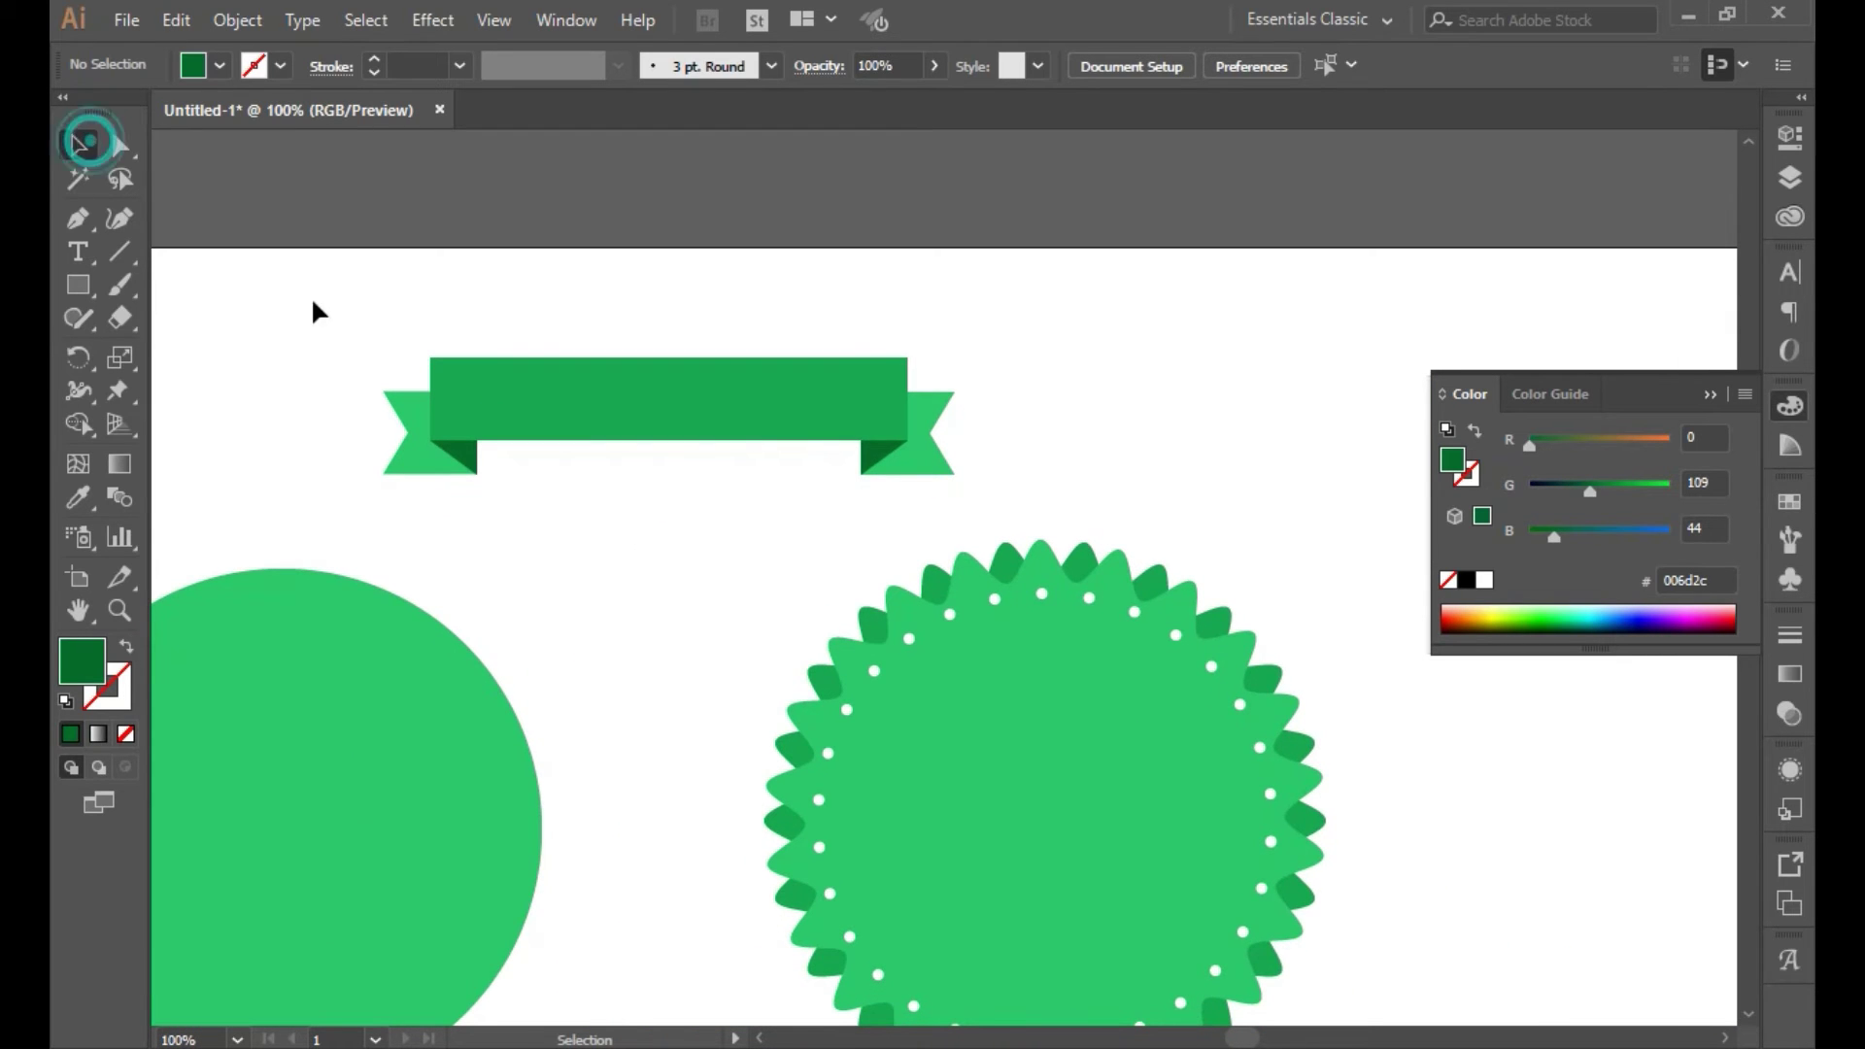
{"action": "left_click_drag", "start_coordinate": [312, 309], "coordinate": [982, 491]}
{"action": "scroll", "coordinate": [1007, 479], "scroll_direction": "down", "scroll_amount": 1}
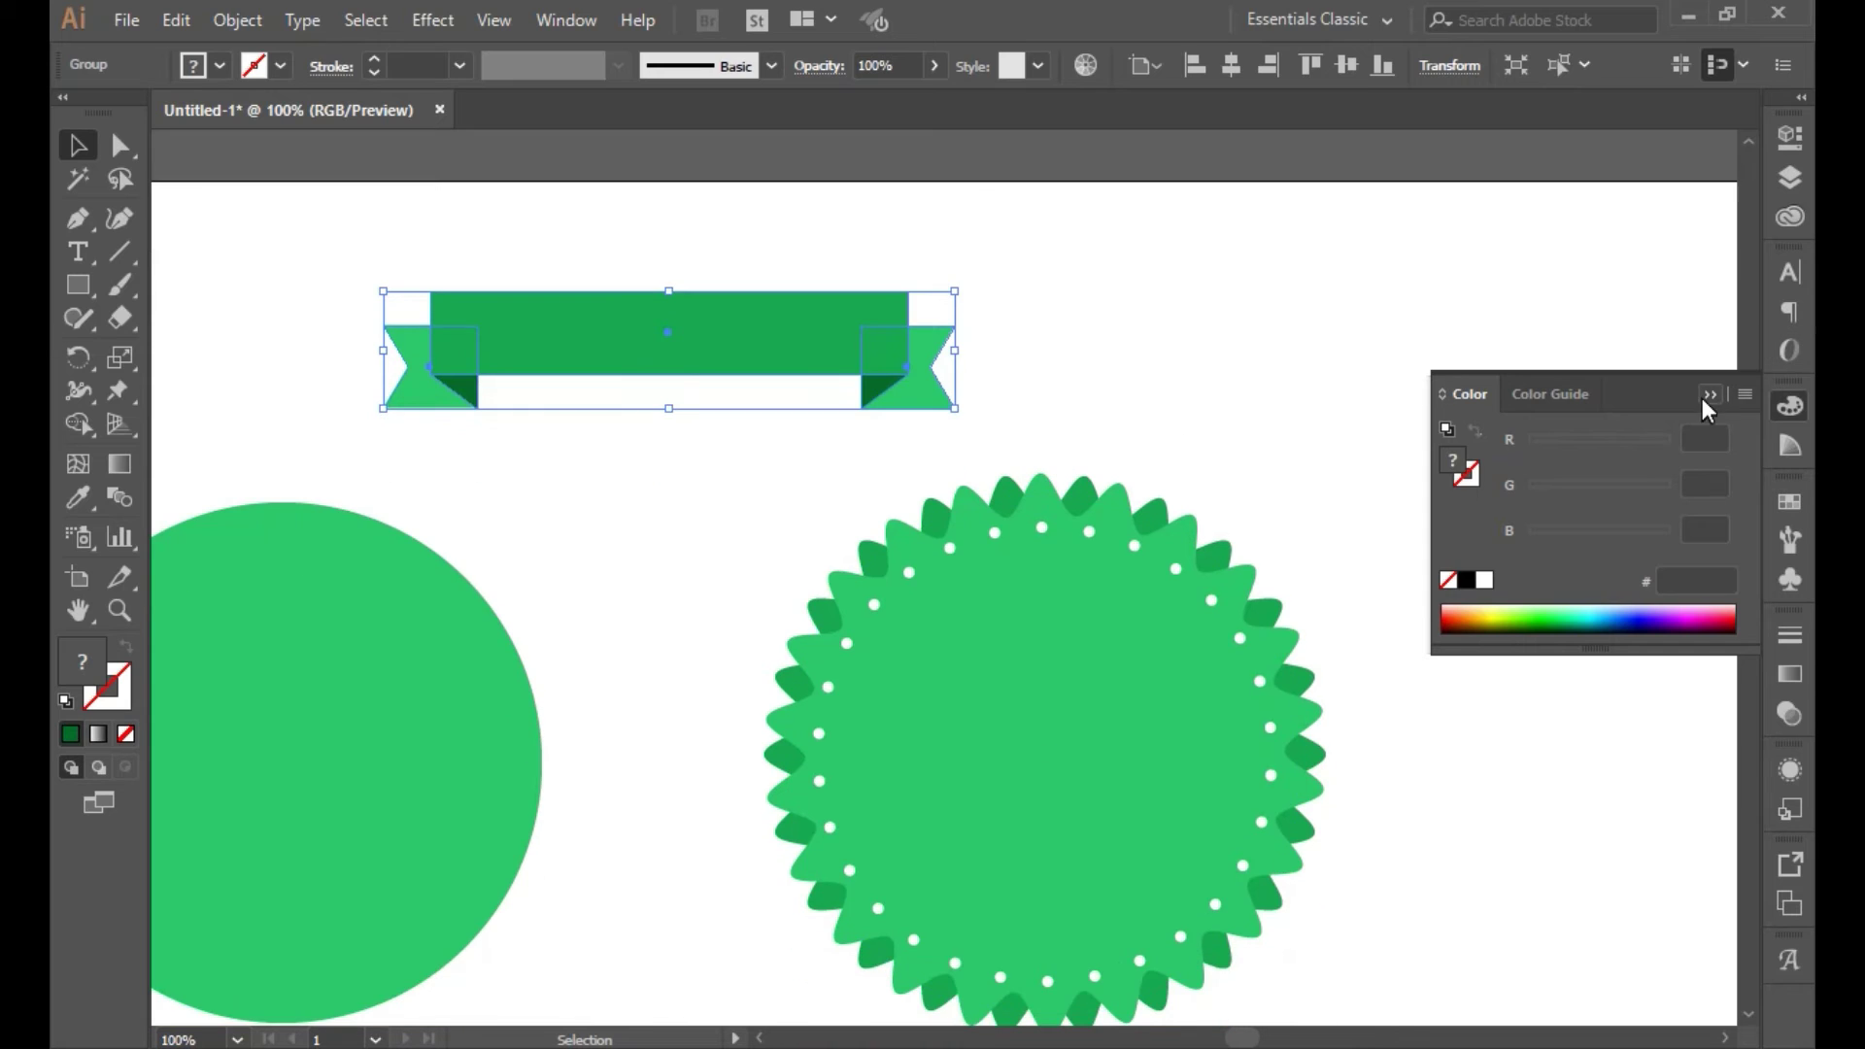
{"action": "left_click", "coordinate": [1710, 395]}
Move the ribbon group onto the lower part of the badge and enlarge it so its tails extend past both sides
{"action": "scroll", "coordinate": [717, 275], "scroll_direction": "down", "scroll_amount": 2}
{"action": "left_click_drag", "start_coordinate": [695, 238], "coordinate": [1059, 705]}
{"action": "left_click", "coordinate": [1054, 698]}
{"action": "right_click", "coordinate": [1087, 727]}
{"action": "left_click", "coordinate": [981, 725]}
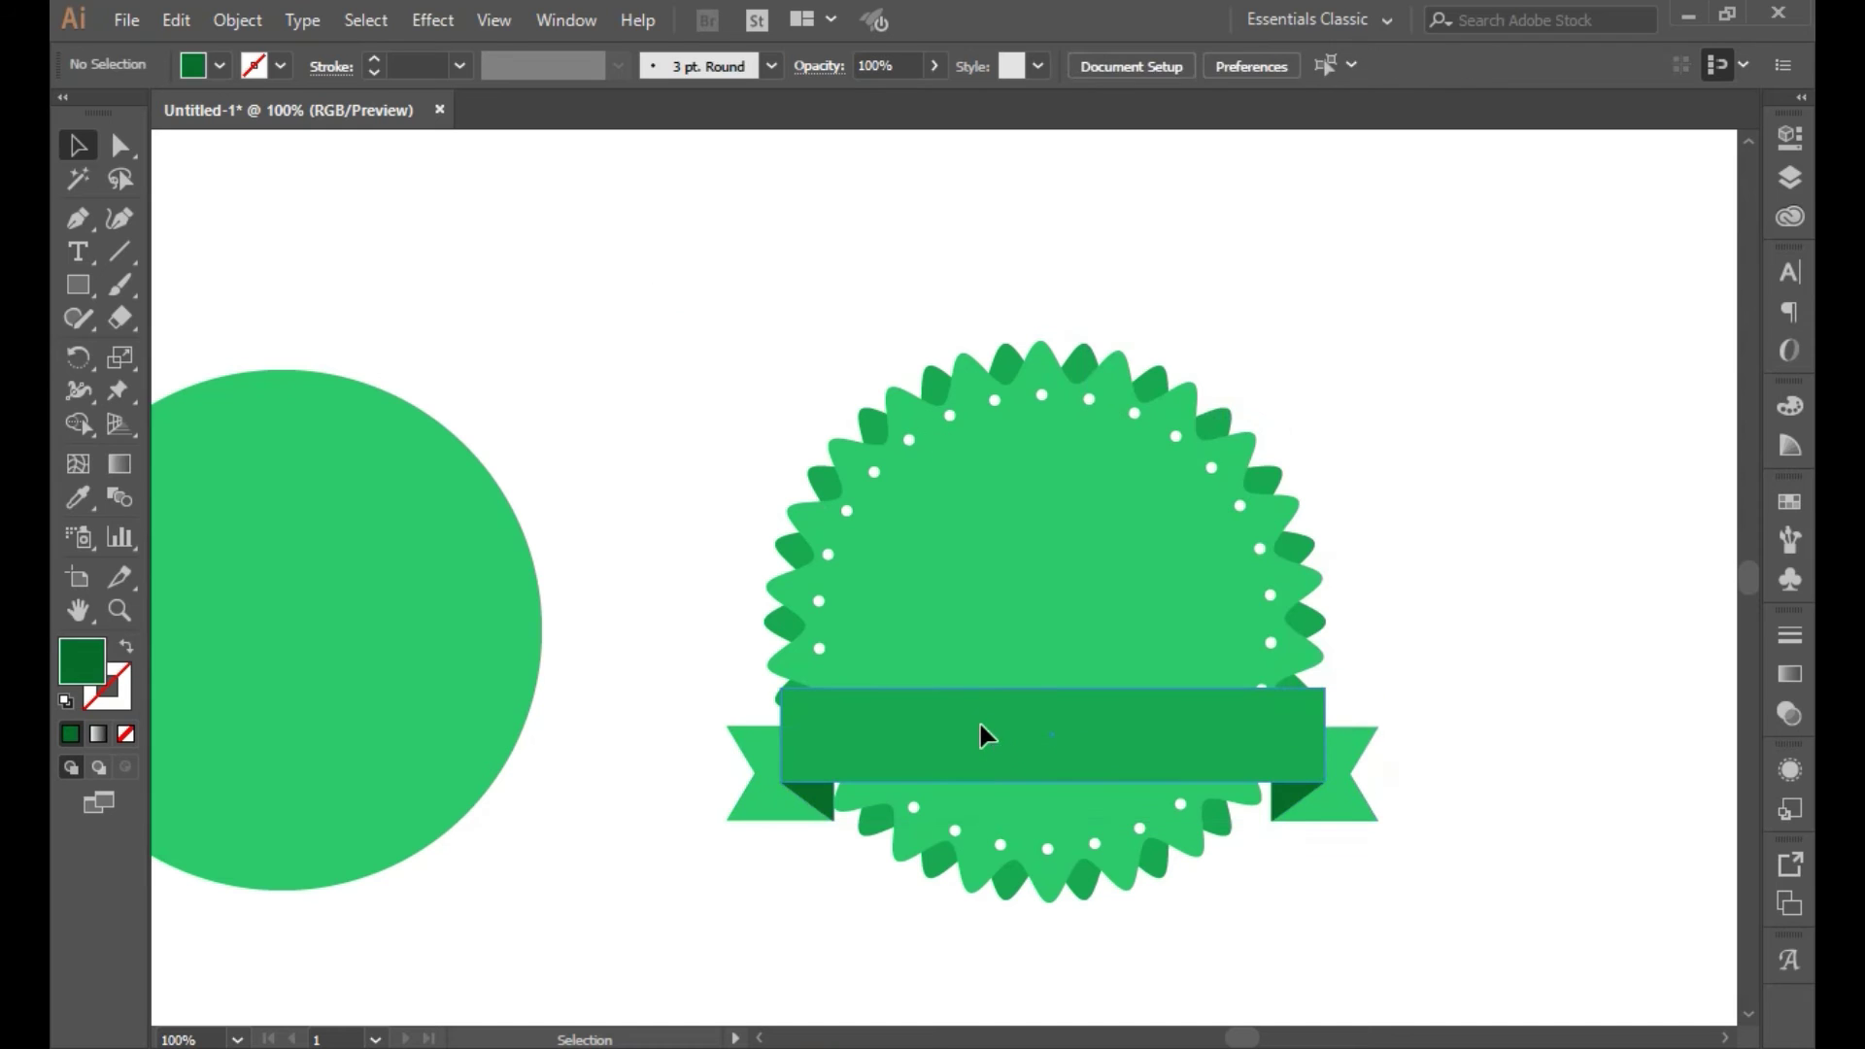
Apply a horizontal Flag warp to the ribbon group with a bend of slightly under 80%
{"action": "left_click", "coordinate": [424, 21]}
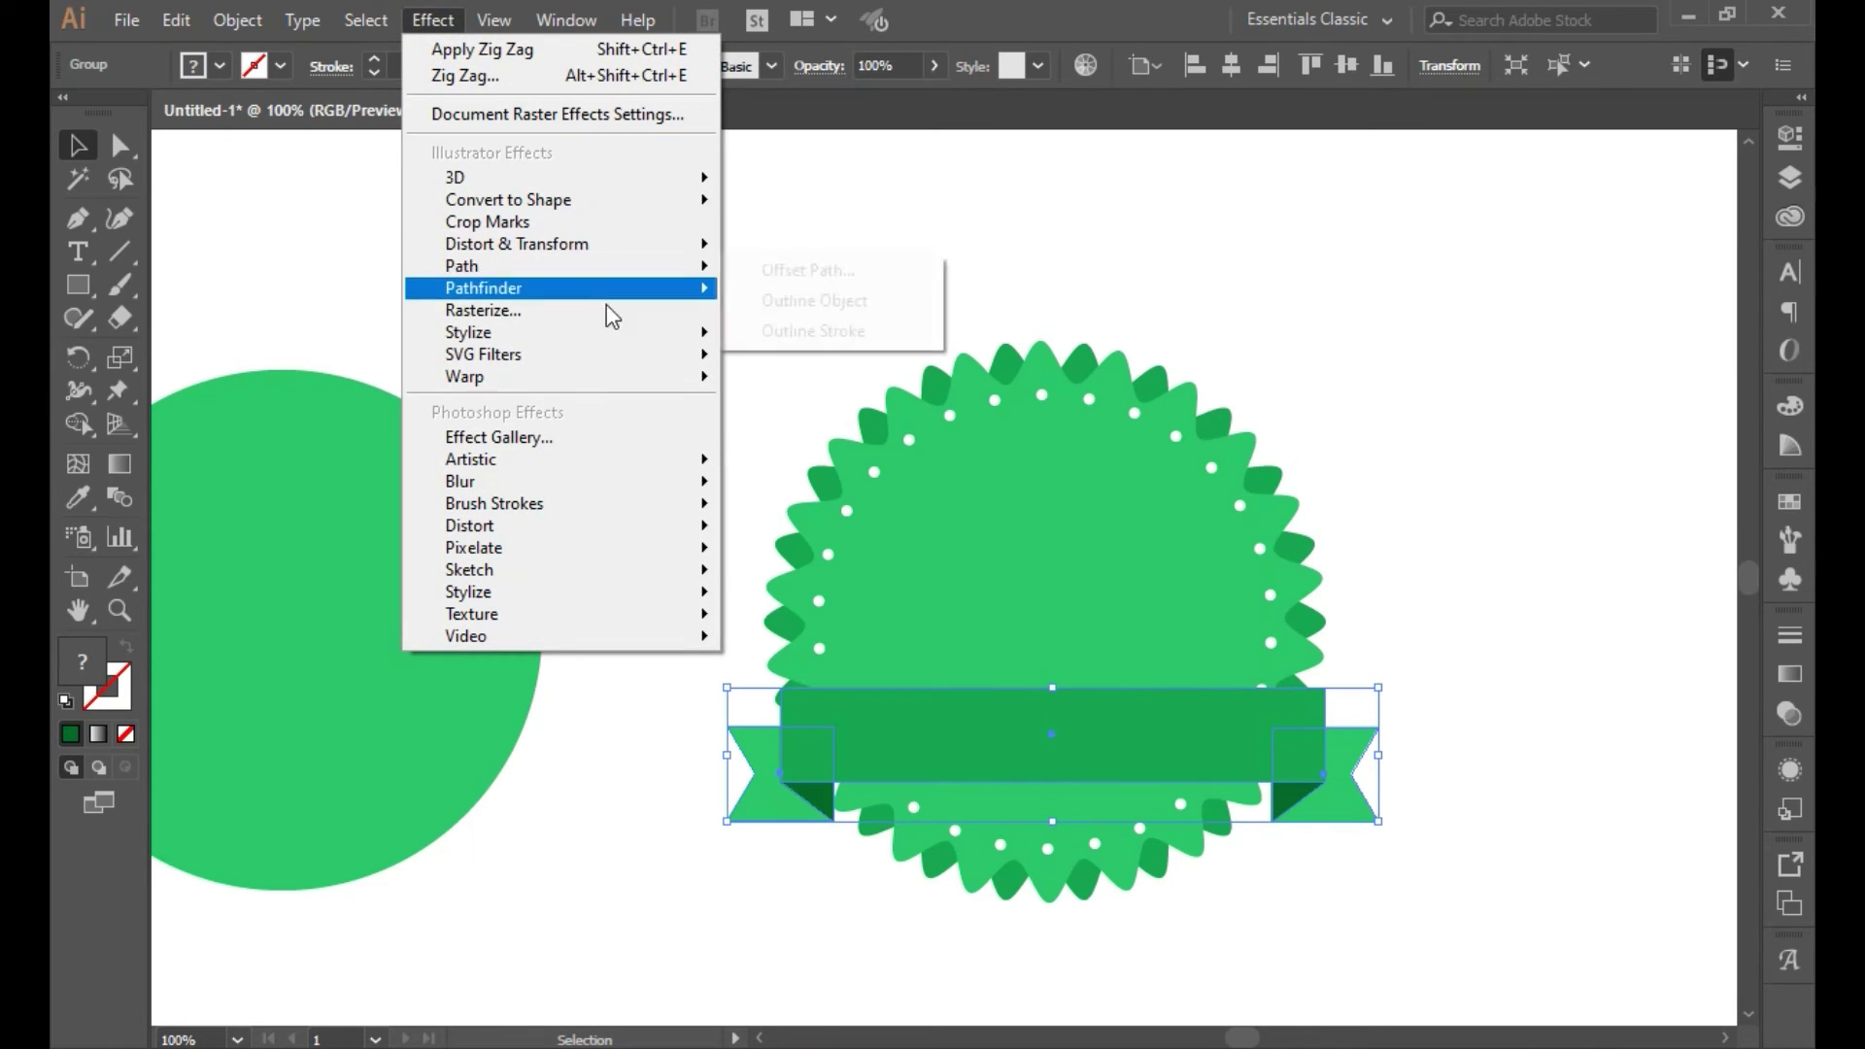
{"action": "left_click", "coordinate": [742, 389]}
{"action": "double_click", "coordinate": [1457, 467]}
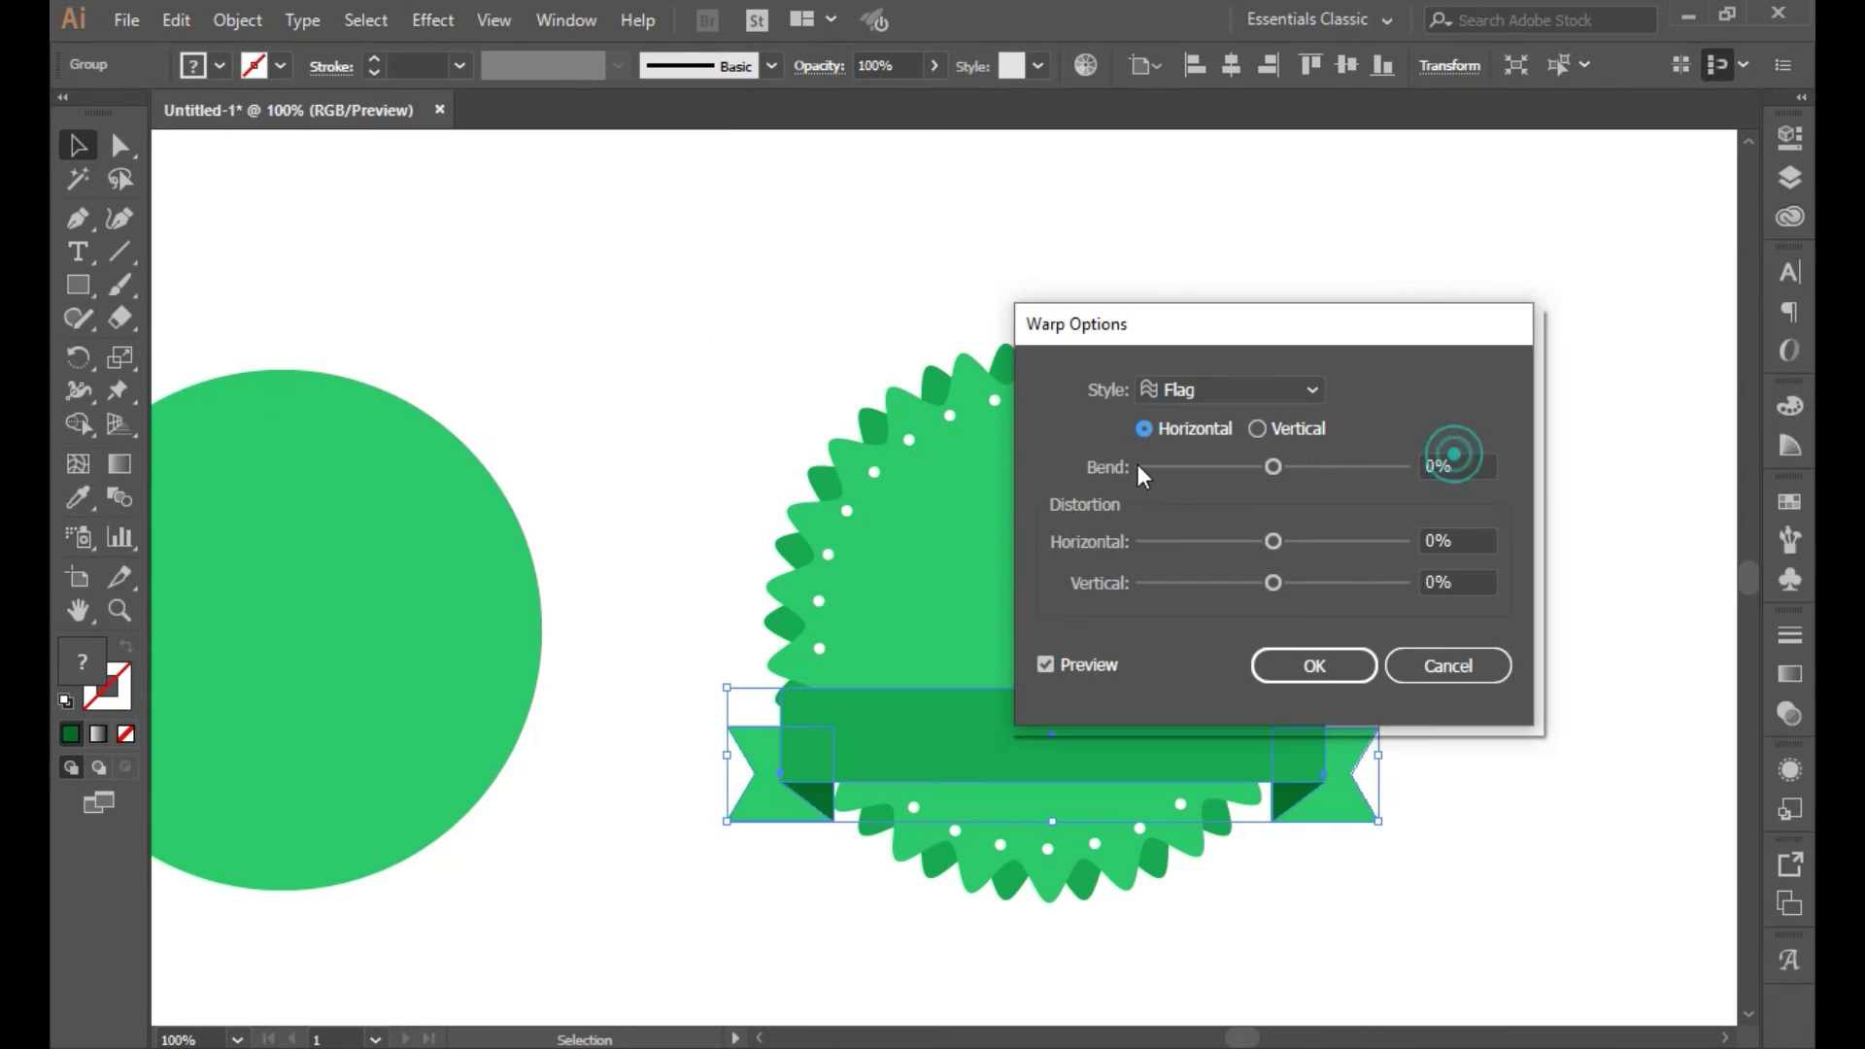
{"action": "key", "text": "Up"}
{"action": "key", "text": "Up"}
{"action": "key", "text": "Up"}
{"action": "key", "text": "Up"}
{"action": "key", "text": "Up"}
{"action": "key", "text": "Up"}
{"action": "key", "text": "Up"}
{"action": "key", "text": "Up"}
{"action": "key", "text": "Up"}
{"action": "key", "text": "Up"}
{"action": "key", "text": "Up"}
{"action": "key", "text": "Up"}
{"action": "key", "text": "Up"}
{"action": "key", "text": "Up"}
{"action": "key", "text": "Up"}
{"action": "key", "text": "Up"}
{"action": "key", "text": "Up"}
{"action": "key", "text": "Up"}
{"action": "key", "text": "Up"}
{"action": "key", "text": "Up"}
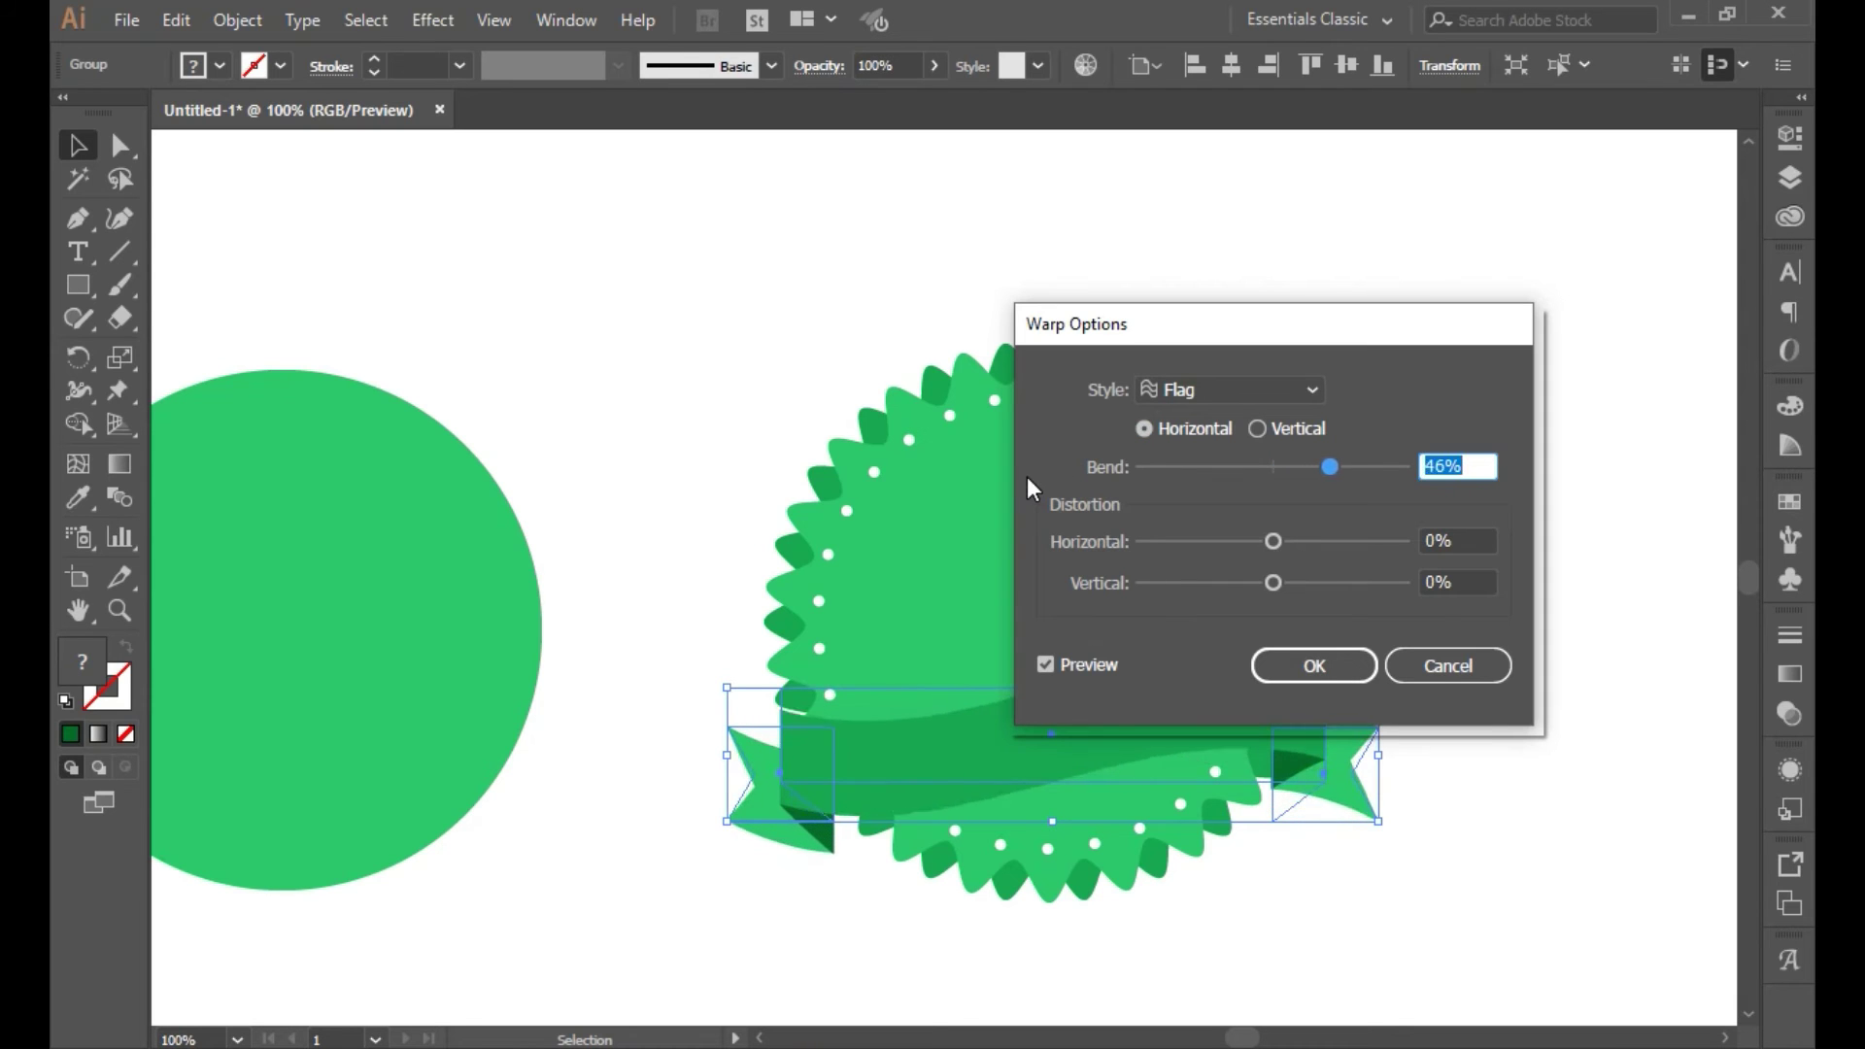
{"action": "key", "text": "Down"}
{"action": "key", "text": "Down"}
{"action": "key", "text": "Down"}
{"action": "key", "text": "Down"}
{"action": "key", "text": "Down"}
{"action": "key", "text": "Down"}
{"action": "key", "text": "Down"}
{"action": "key", "text": "Down"}
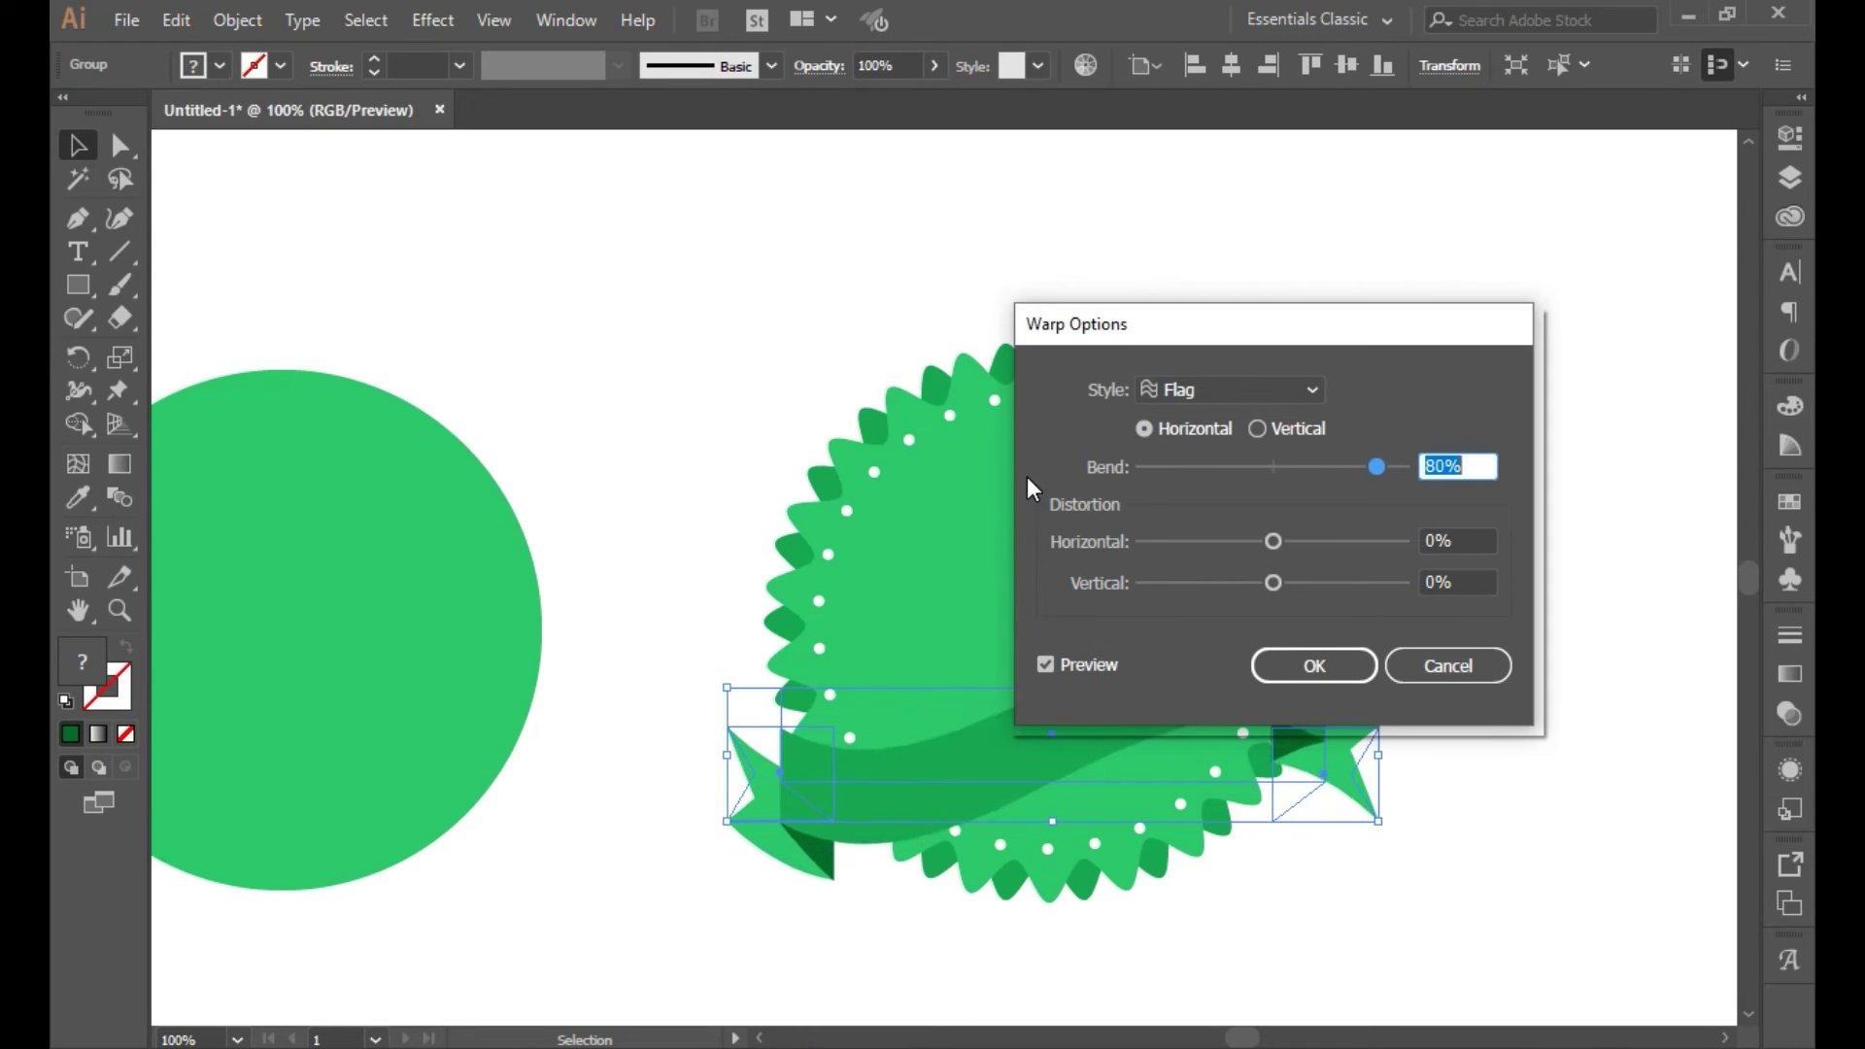
{"action": "key", "text": "Down"}
{"action": "left_click_drag", "start_coordinate": [1257, 321], "coordinate": [1463, 172]}
{"action": "left_click", "coordinate": [1537, 513]}
{"action": "left_click", "coordinate": [1511, 571]}
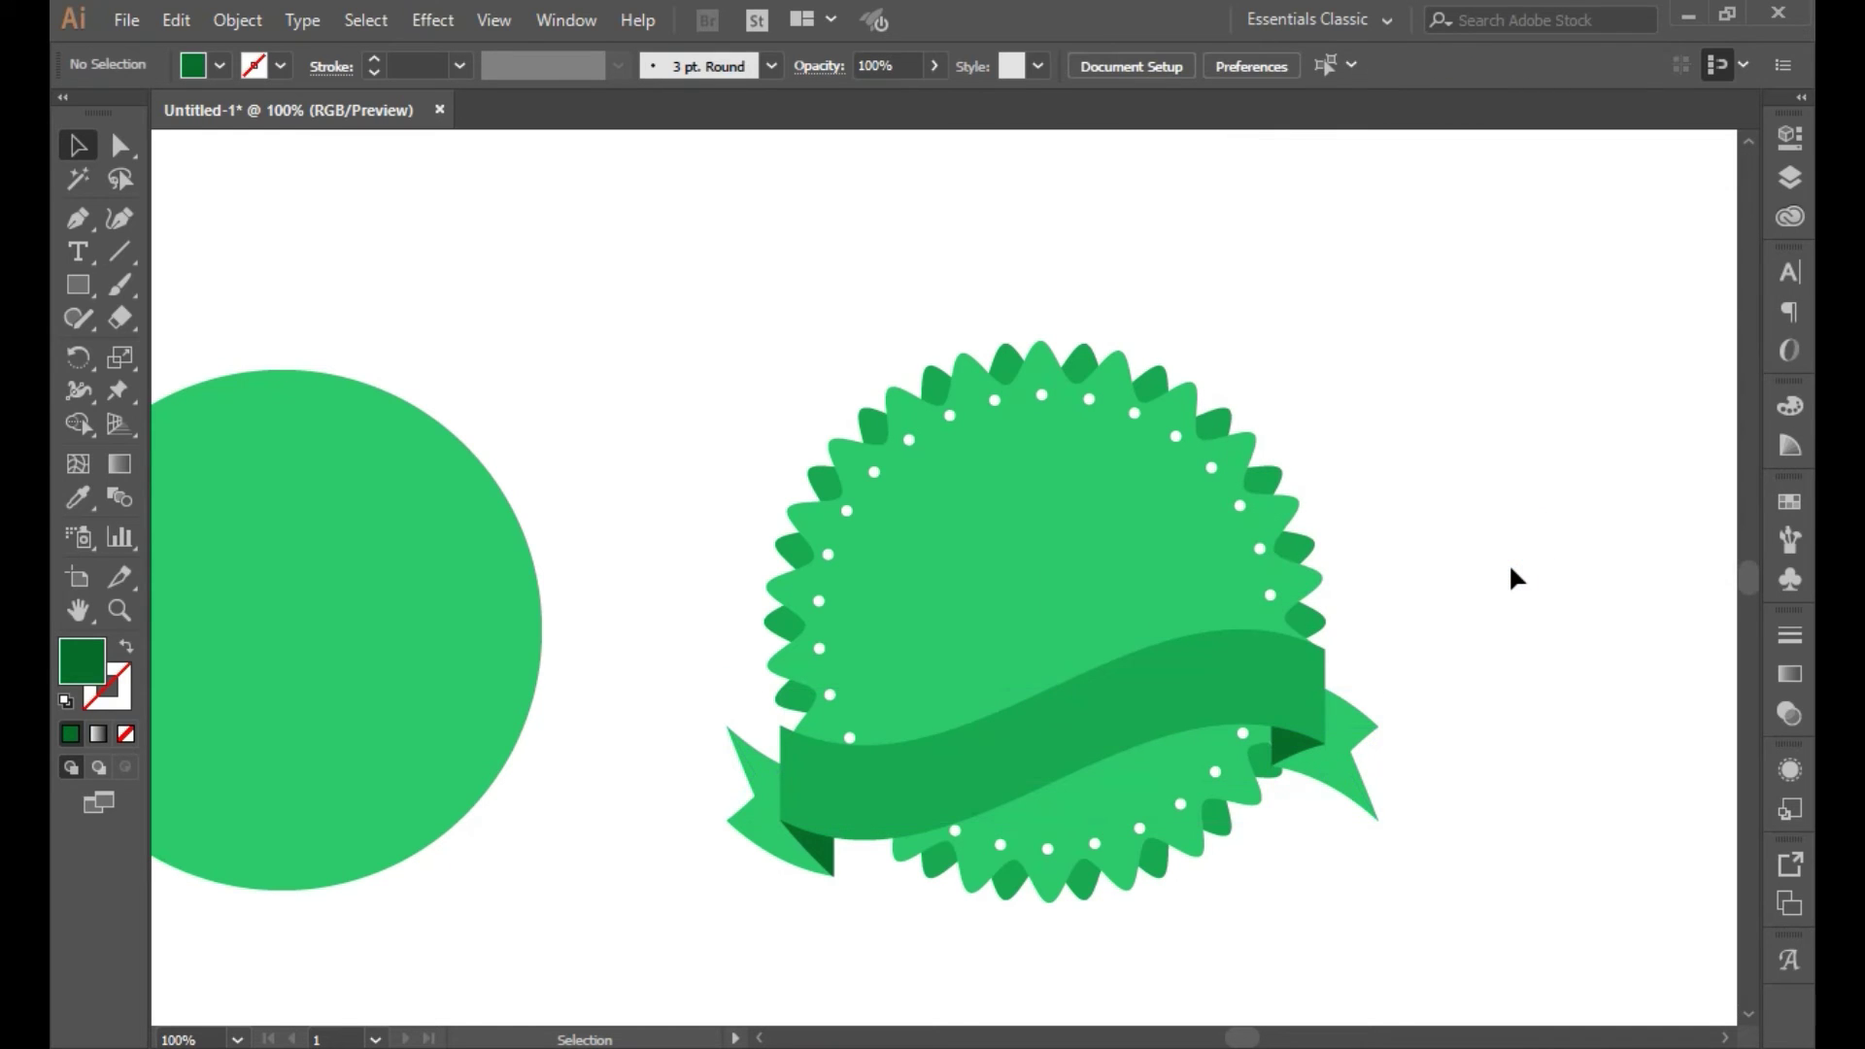
{"action": "left_click", "coordinate": [78, 252]}
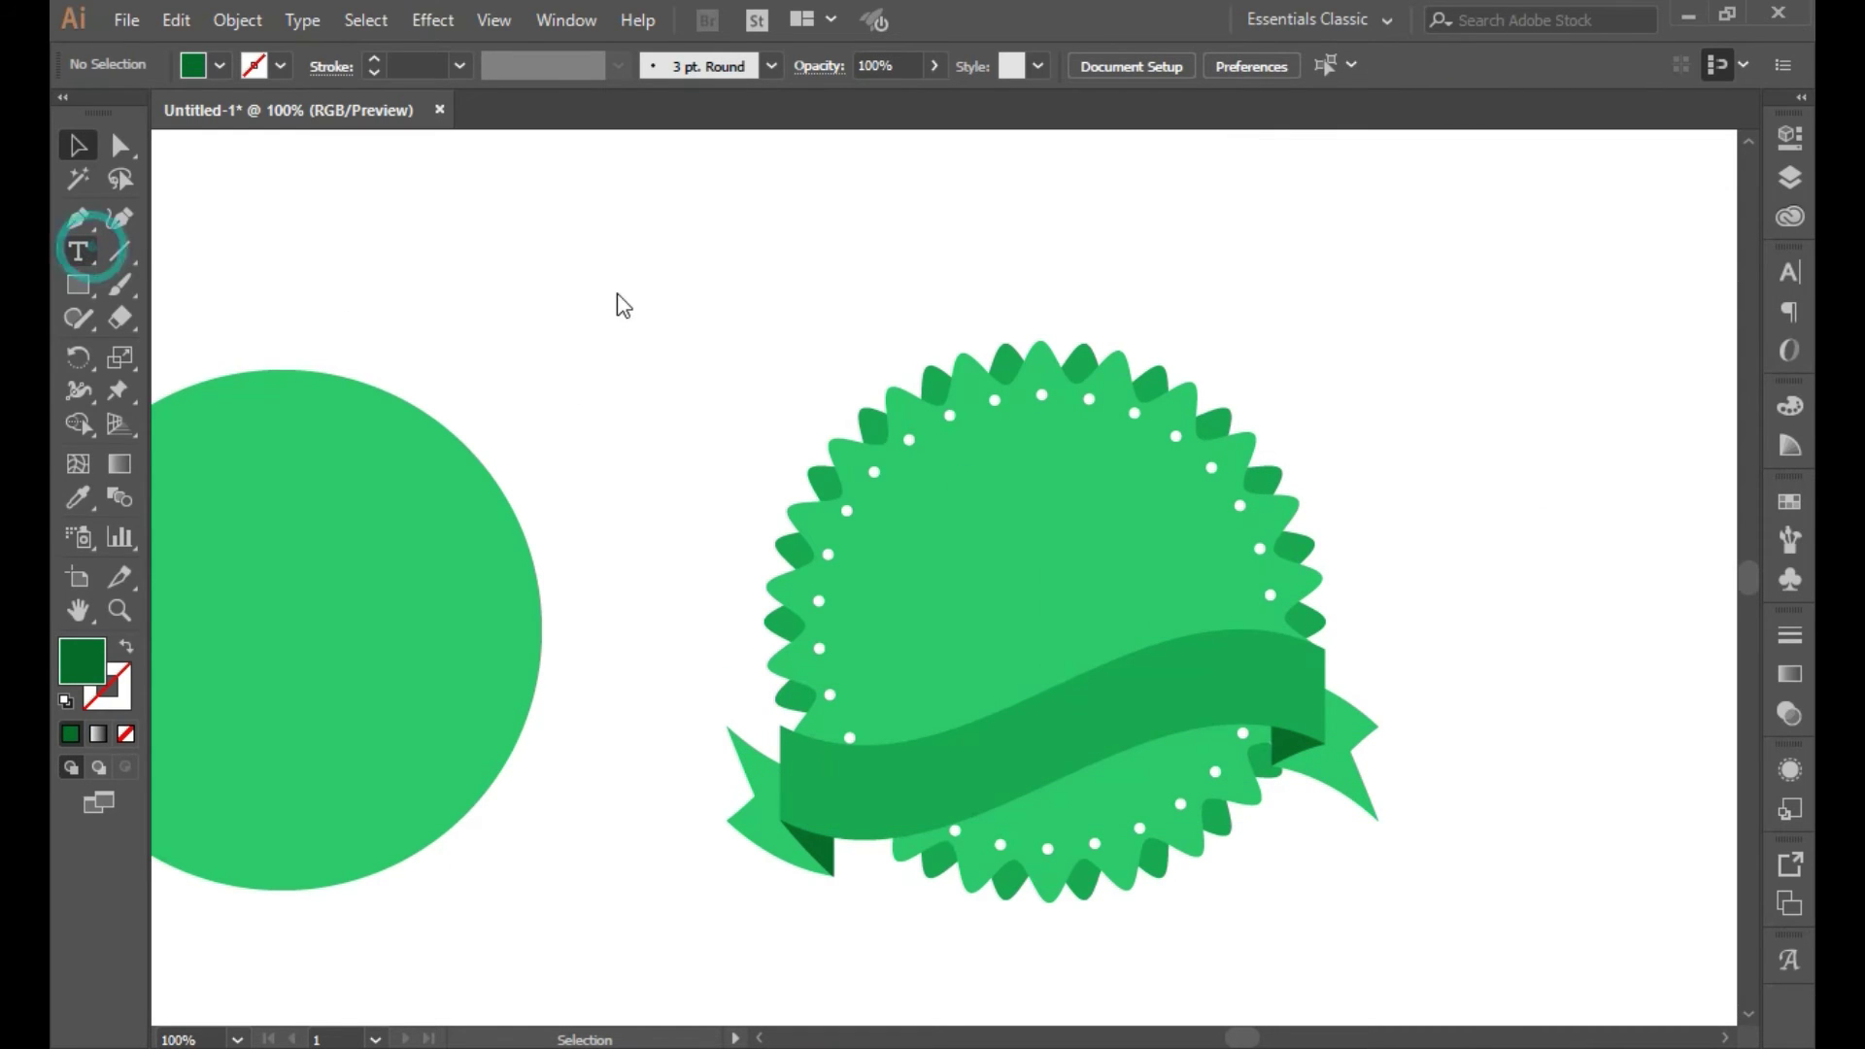
{"action": "key", "text": "v"}
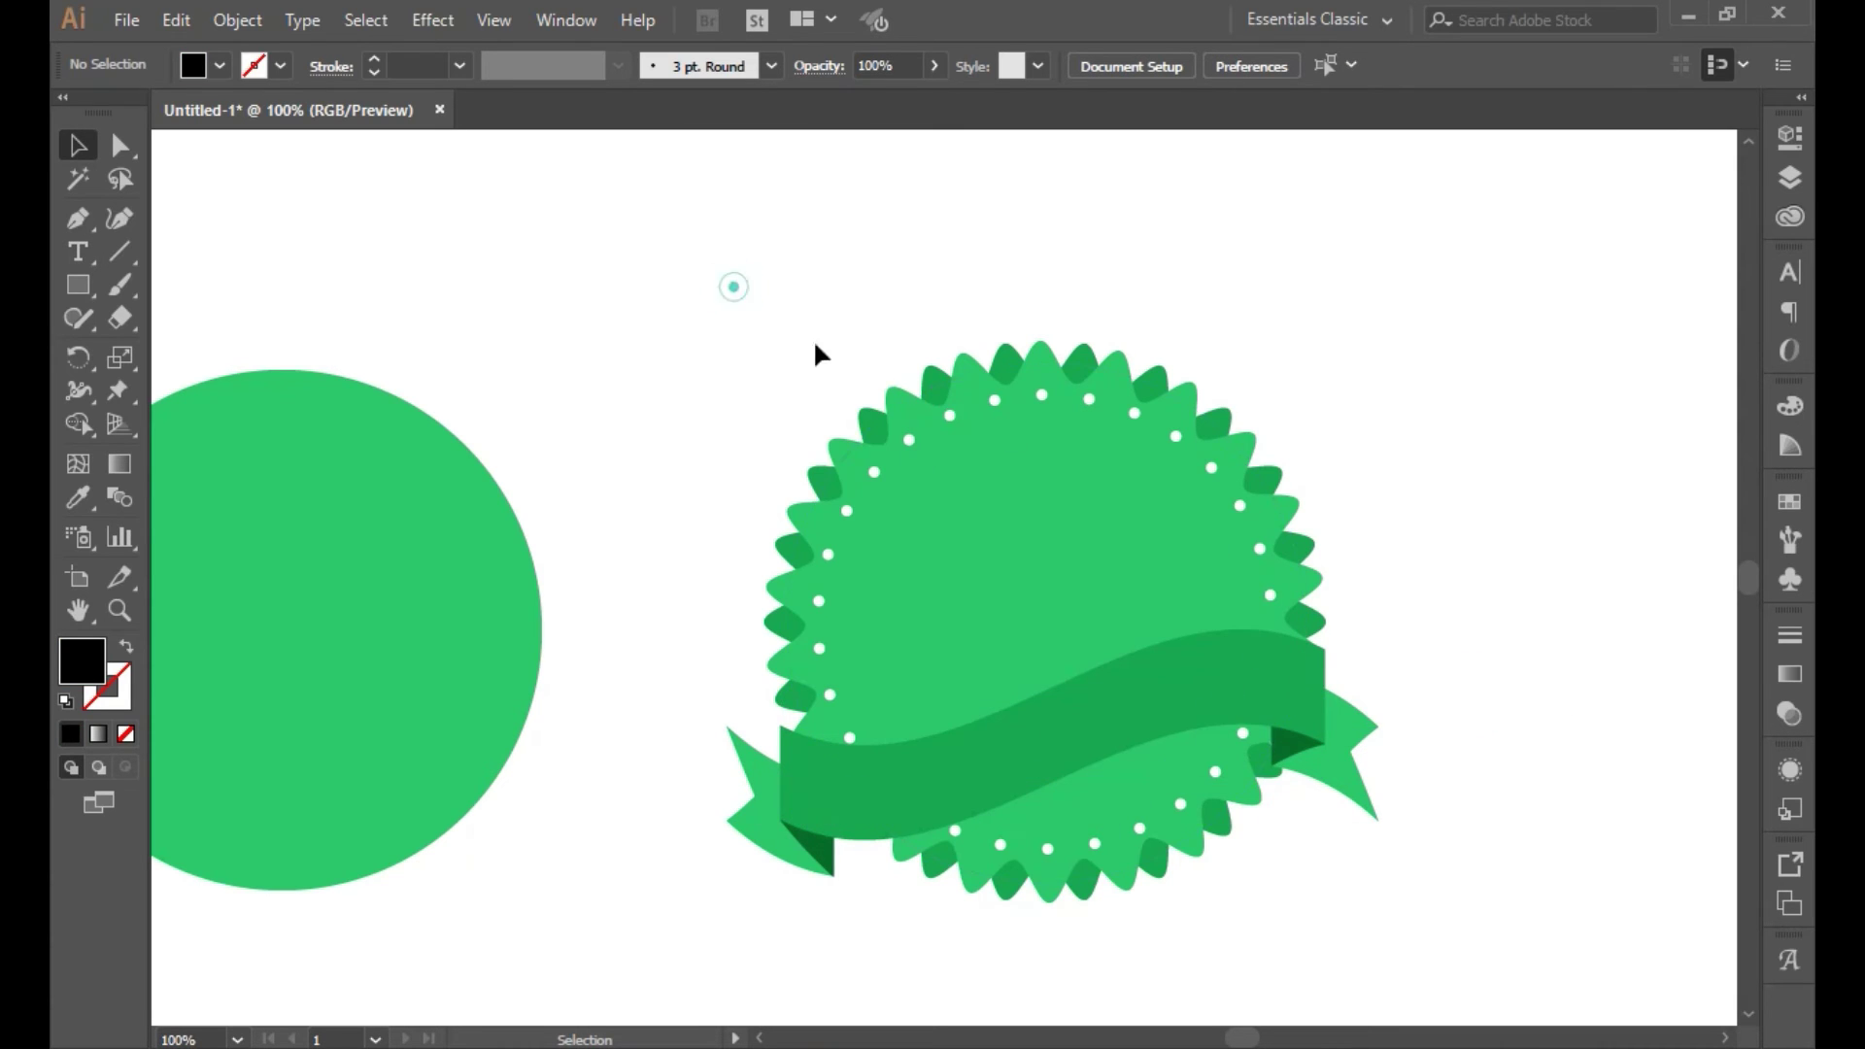
Delete the leftover green circle beside the badge and expand the appearance of all the badge artwork
{"action": "left_click_drag", "start_coordinate": [734, 286], "coordinate": [1403, 907]}
{"action": "left_click", "coordinate": [439, 607]}
{"action": "left_click_drag", "start_coordinate": [543, 266], "coordinate": [1411, 868]}
{"action": "left_click", "coordinate": [237, 20]}
{"action": "left_click", "coordinate": [385, 319]}
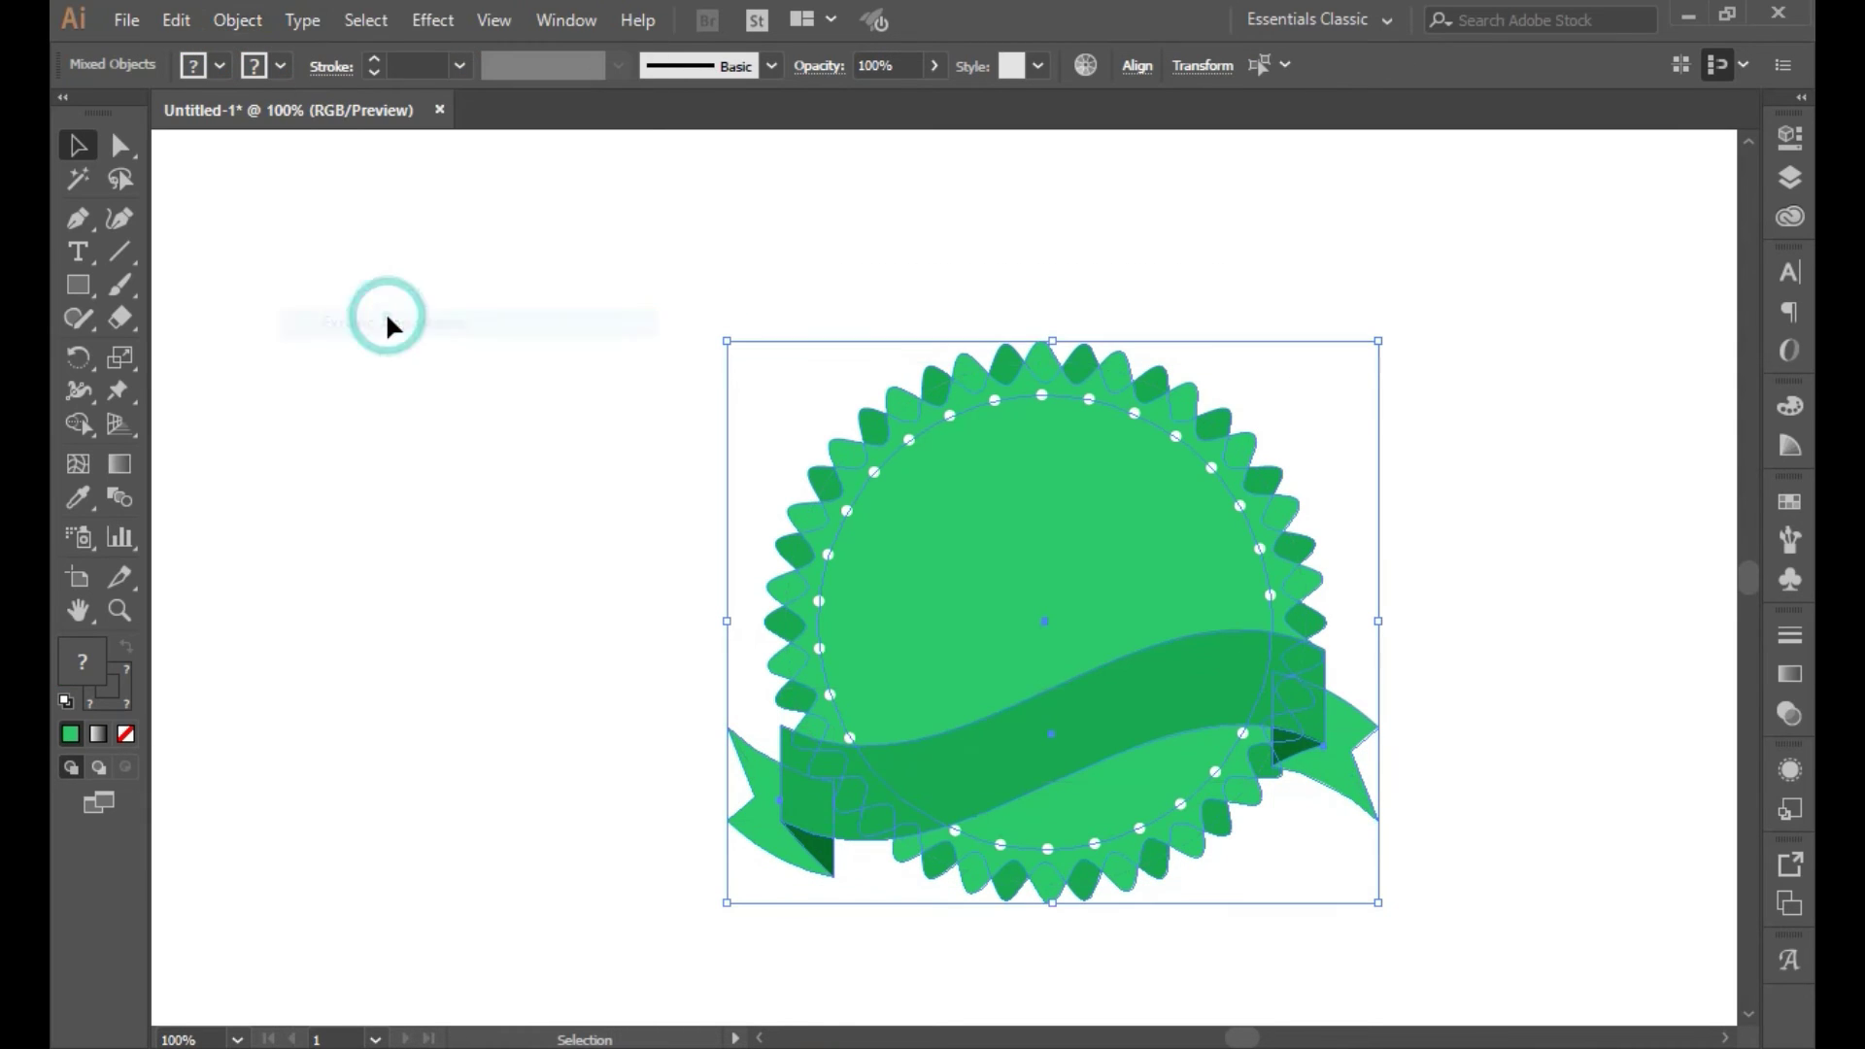
Try to expand the fills and strokes of the badge artwork
{"action": "left_click", "coordinate": [237, 20]}
{"action": "left_click", "coordinate": [341, 289]}
{"action": "left_click", "coordinate": [842, 686]}
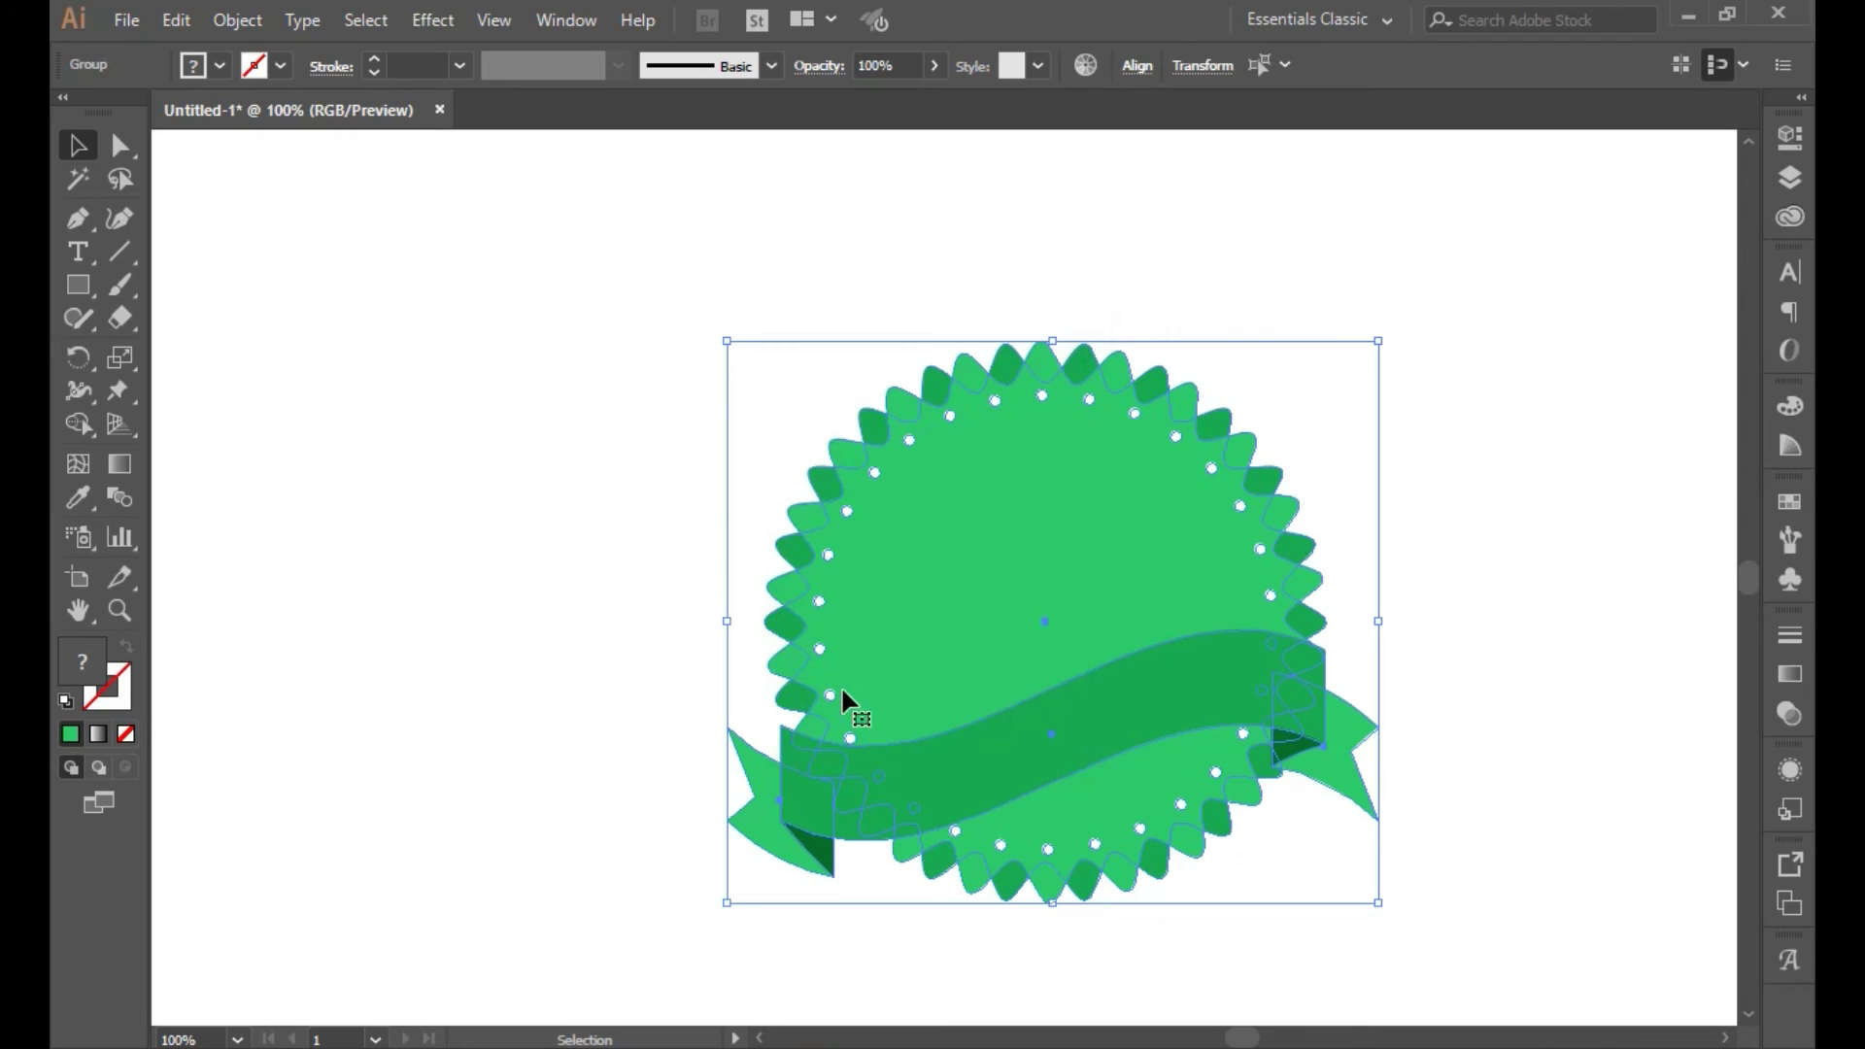
Add a copy of the dotted ring scaled down to about 273 px, with dashes turned off and a 4 px stroke
{"action": "left_click_drag", "start_coordinate": [1046, 397], "coordinate": [1057, 434]}
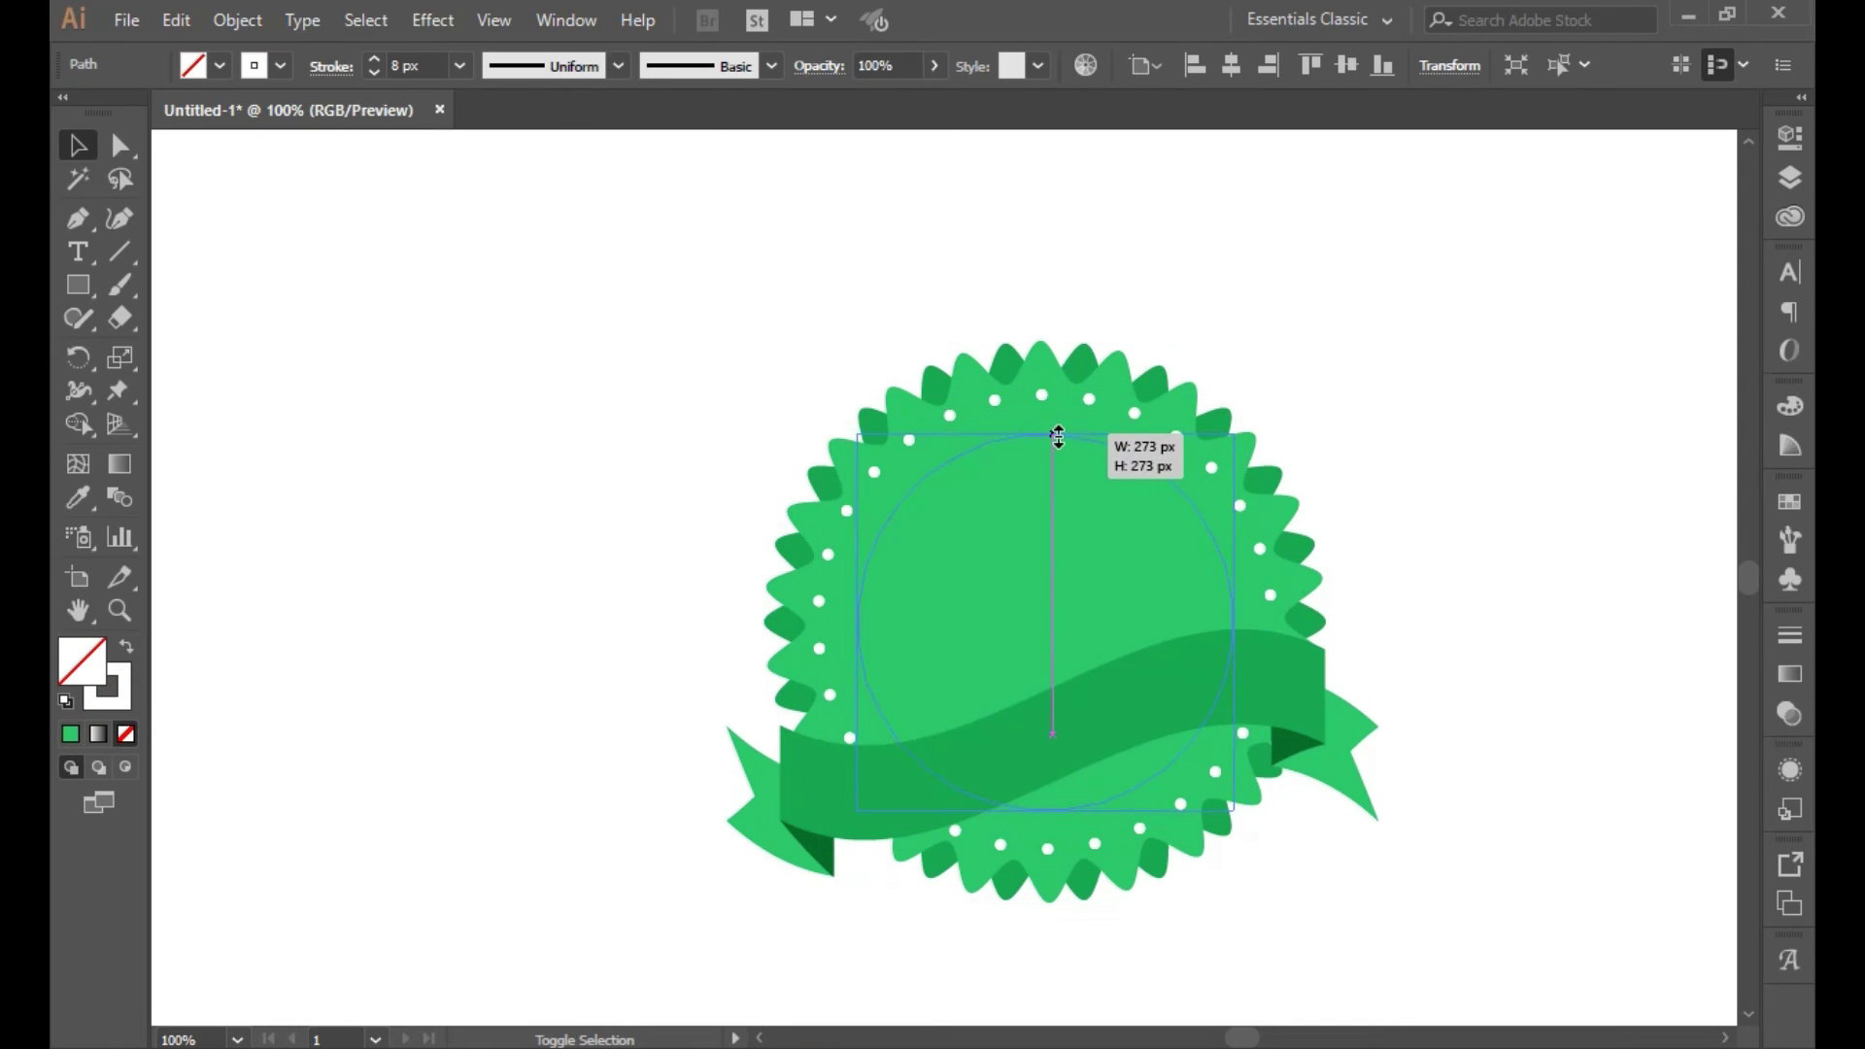
{"action": "left_click", "coordinate": [330, 70]}
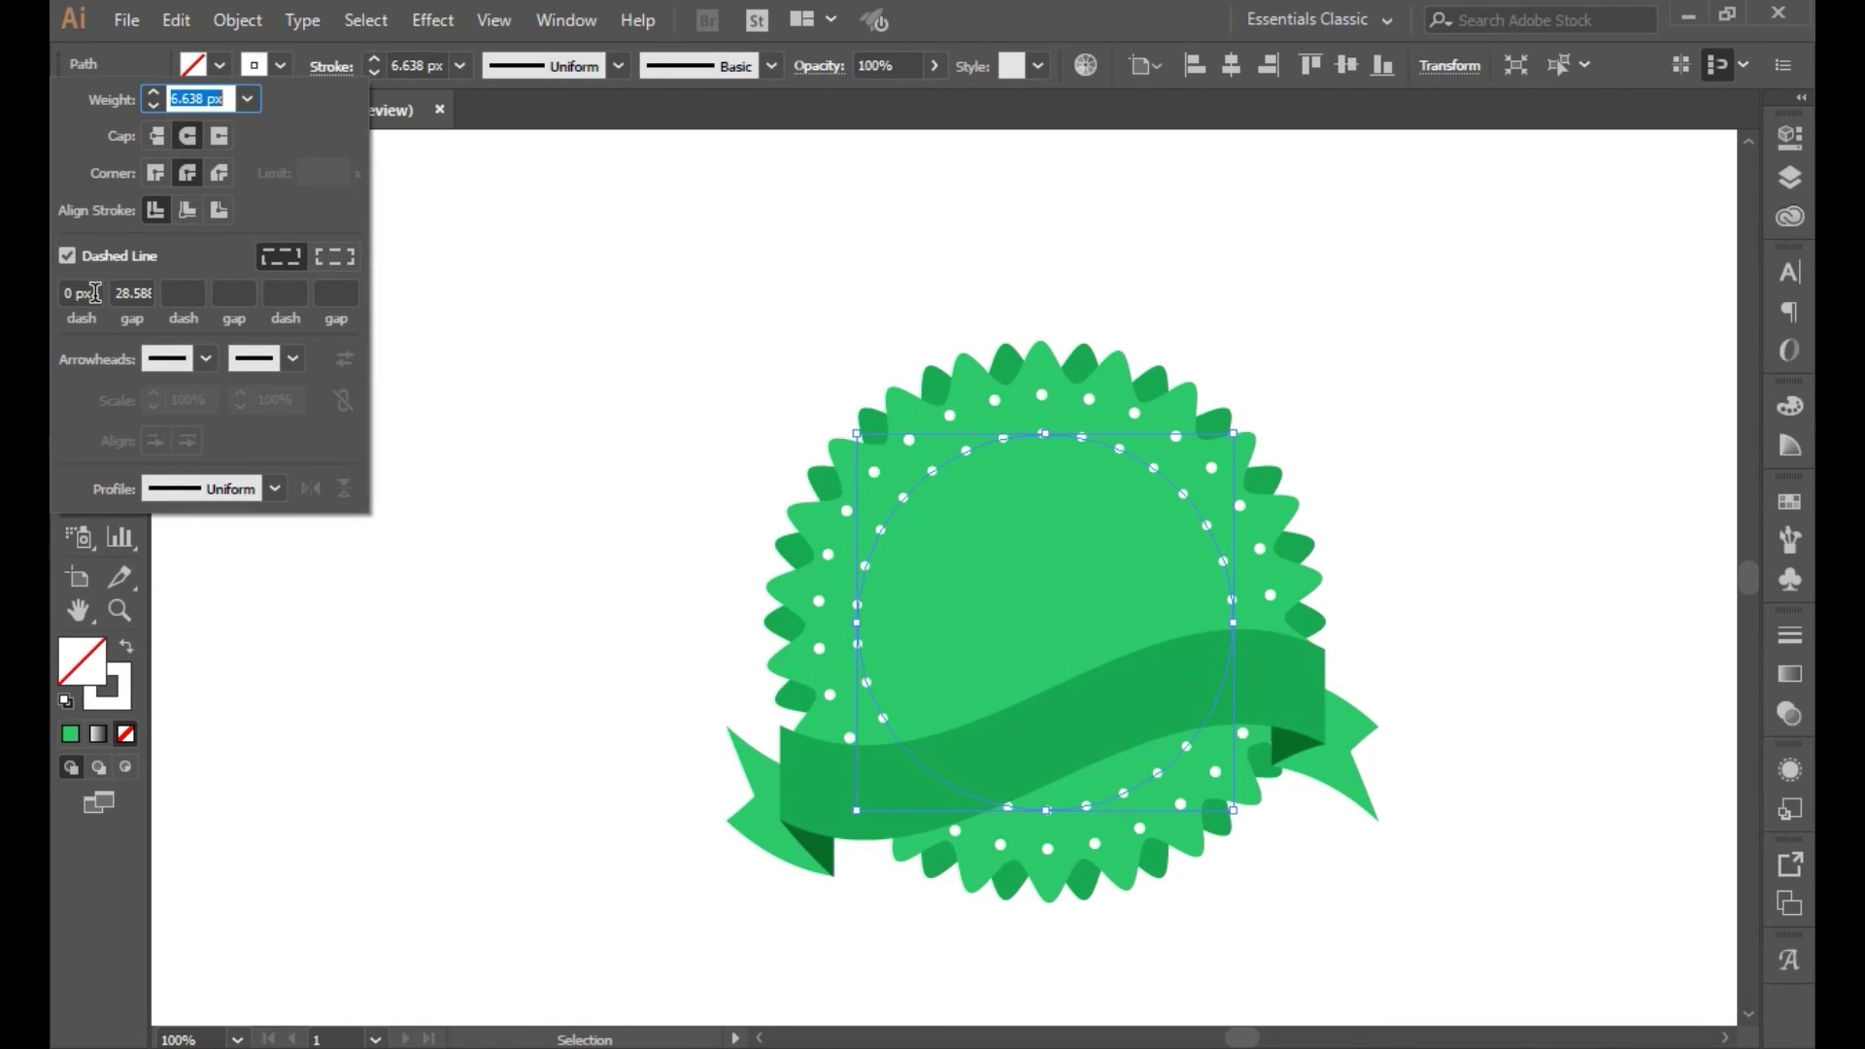
{"action": "left_click", "coordinate": [67, 255]}
{"action": "left_click", "coordinate": [153, 104]}
{"action": "left_click", "coordinate": [153, 104]}
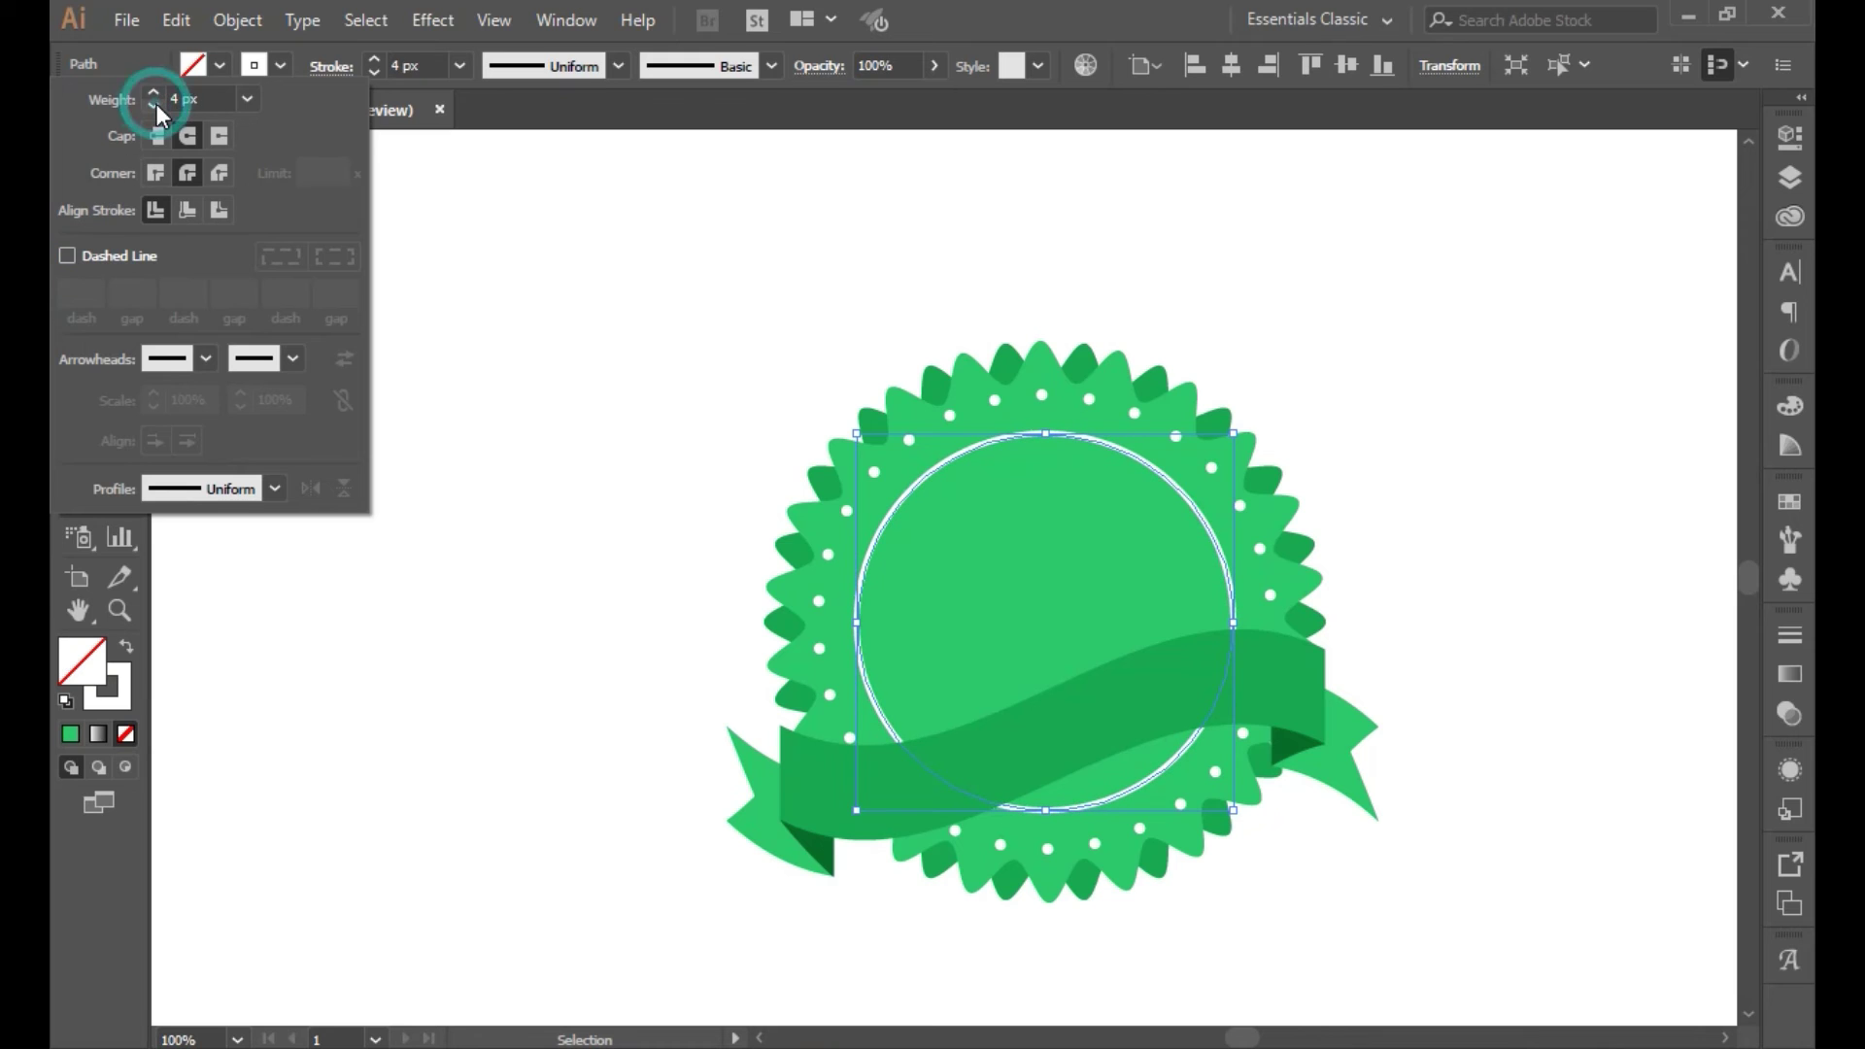
{"action": "left_click", "coordinate": [497, 180]}
Select the complete badge with its ribbon and expand its fills and strokes into shapes
{"action": "left_click_drag", "start_coordinate": [789, 301], "coordinate": [1345, 919]}
{"action": "left_click", "coordinate": [238, 20]}
{"action": "left_click", "coordinate": [389, 288]}
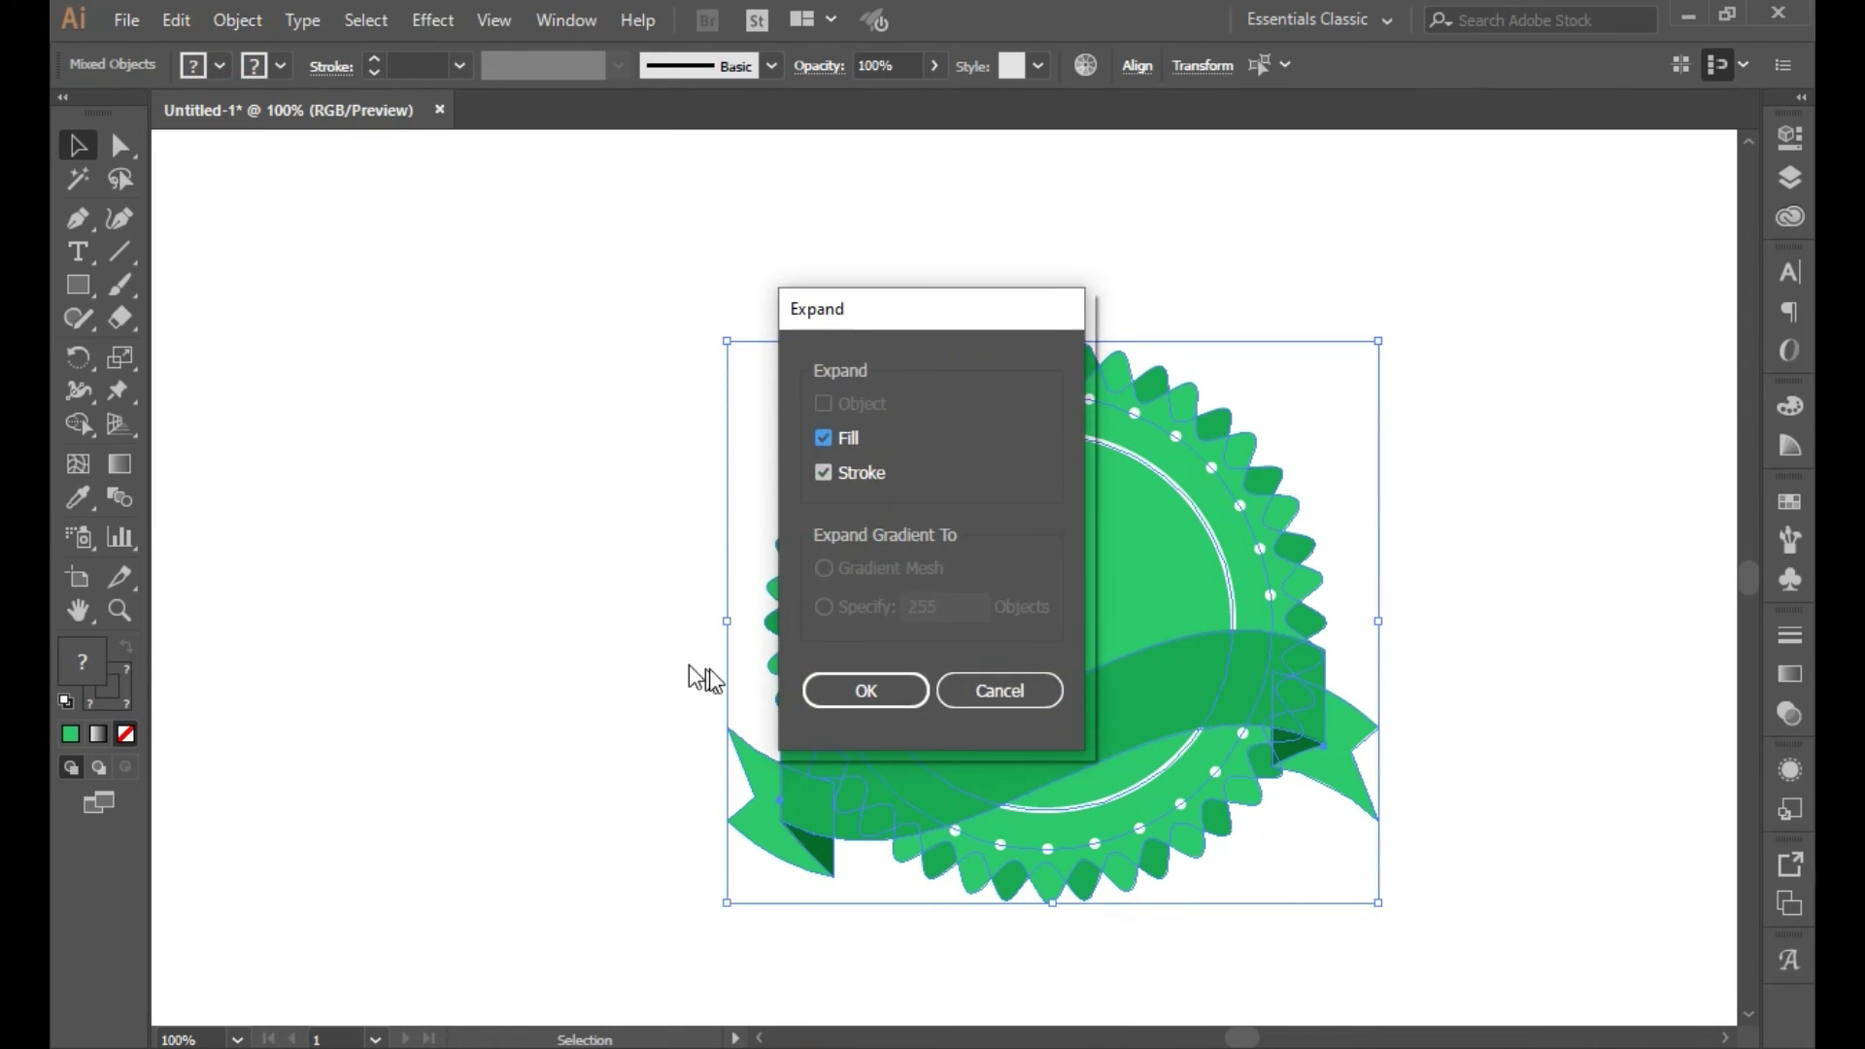
{"action": "left_click", "coordinate": [883, 691]}
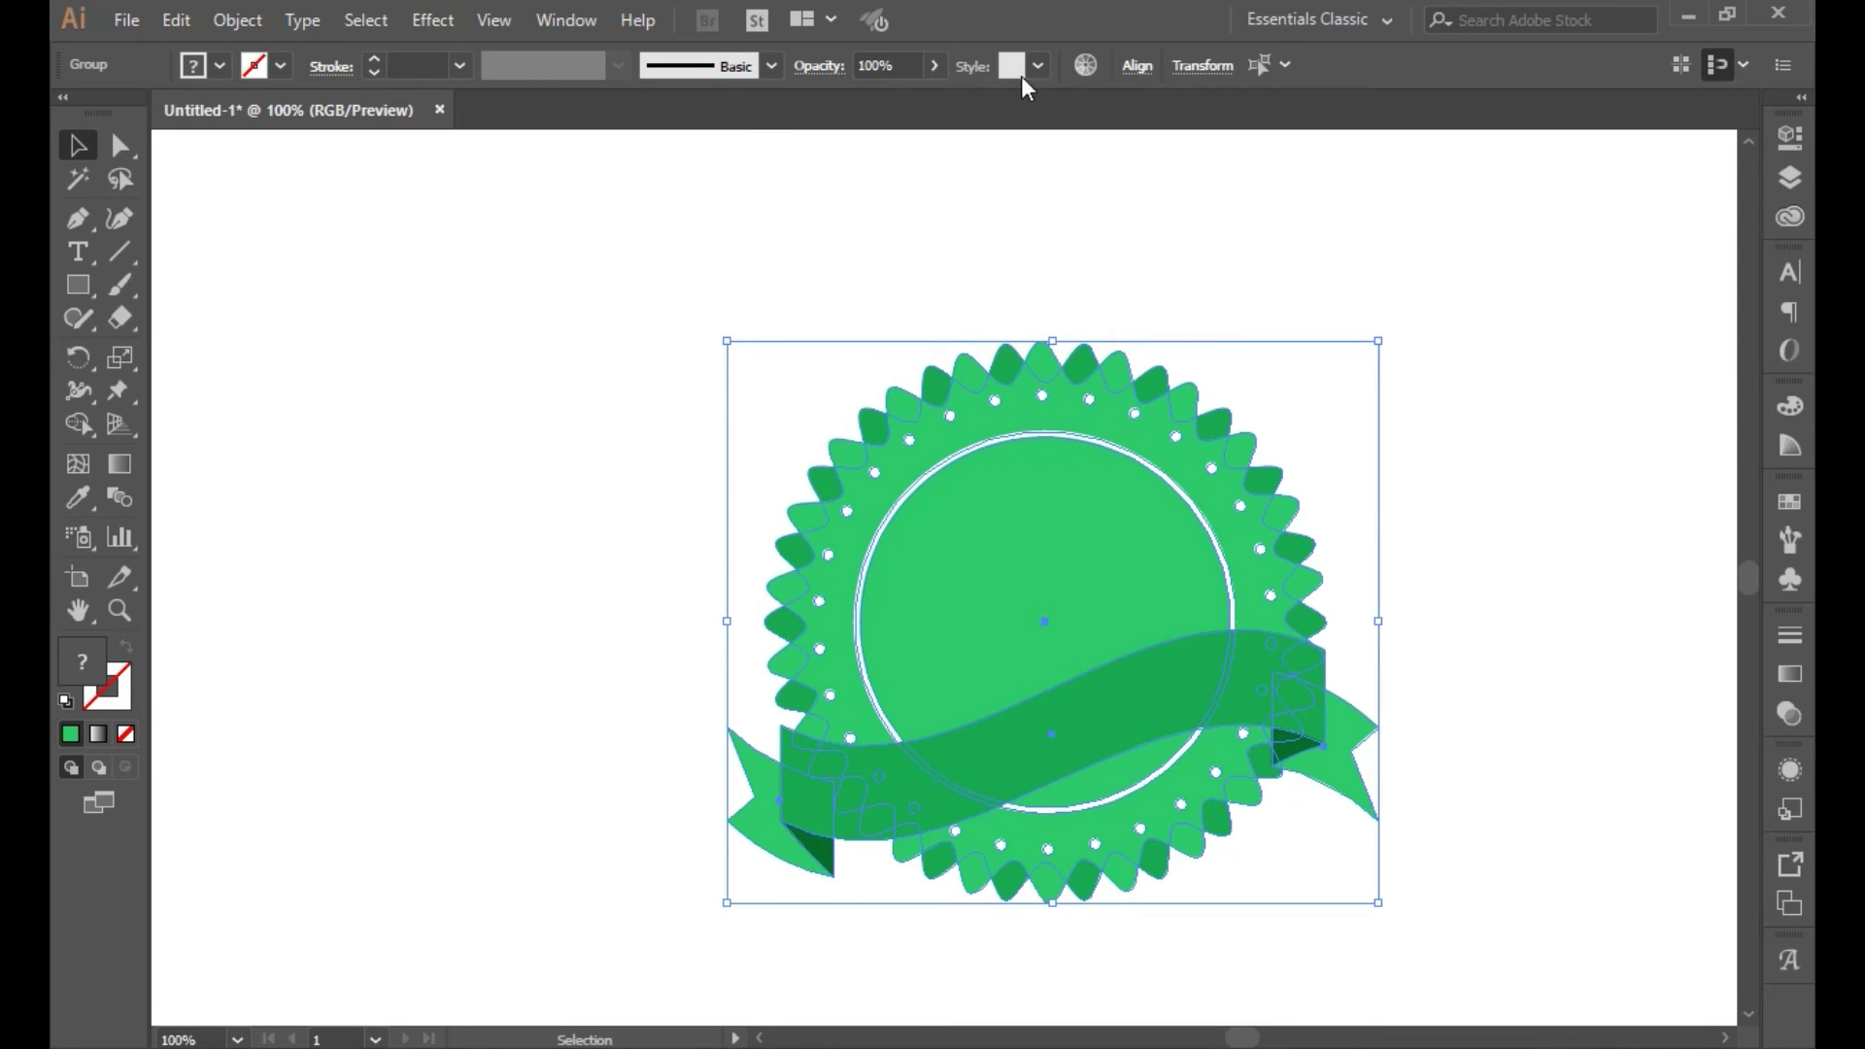
Recolor the badge from green to burnt orange, rotating the linked harmony colors to a hue of about 22.4°
{"action": "left_click_drag", "start_coordinate": [1232, 247], "coordinate": [883, 221]}
{"action": "left_click", "coordinate": [1087, 65]}
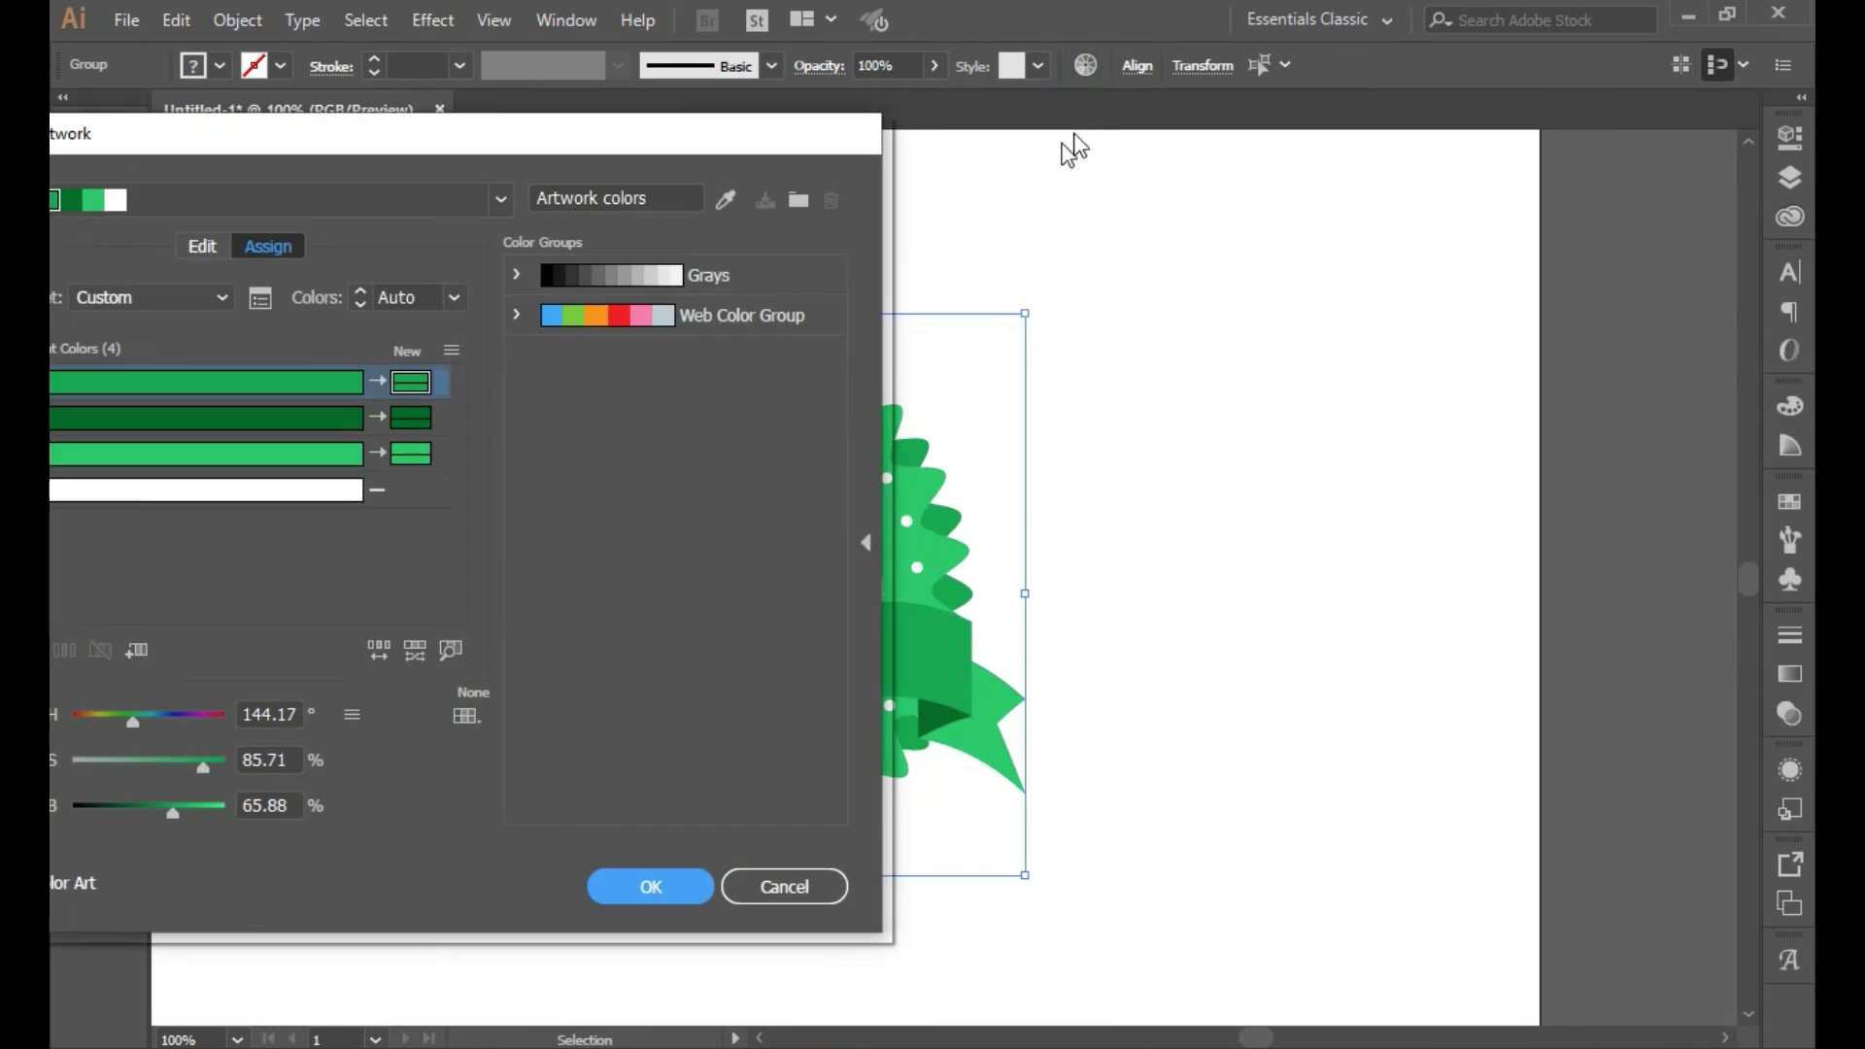
{"action": "left_click_drag", "start_coordinate": [1482, 218], "coordinate": [1536, 192]}
{"action": "left_click", "coordinate": [1124, 317]}
{"action": "left_click", "coordinate": [1373, 721]}
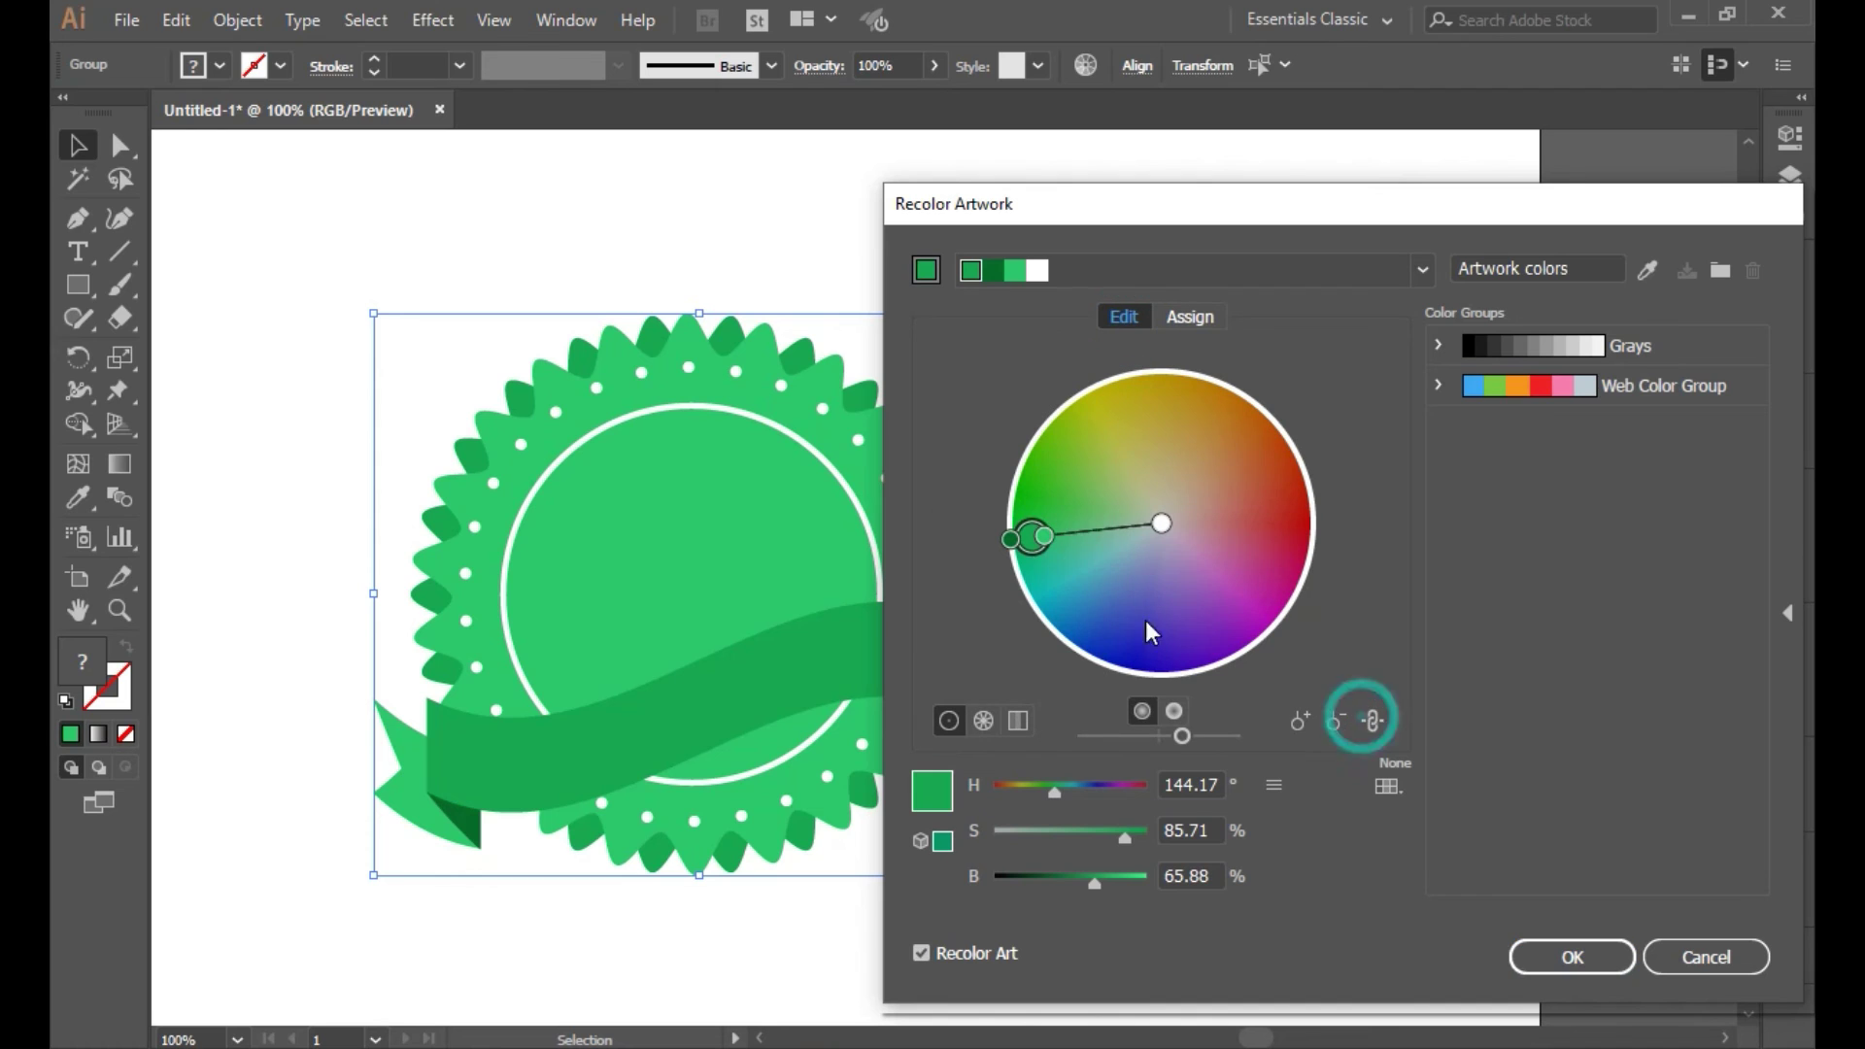
{"action": "mouse_move", "coordinate": [1008, 547]}
{"action": "left_mouse_down"}
{"action": "mouse_move", "coordinate": [1146, 645]}
{"action": "mouse_move", "coordinate": [1214, 667]}
{"action": "mouse_move", "coordinate": [1386, 579]}
{"action": "mouse_move", "coordinate": [1358, 557]}
{"action": "mouse_move", "coordinate": [1313, 419]}
{"action": "left_mouse_up"}
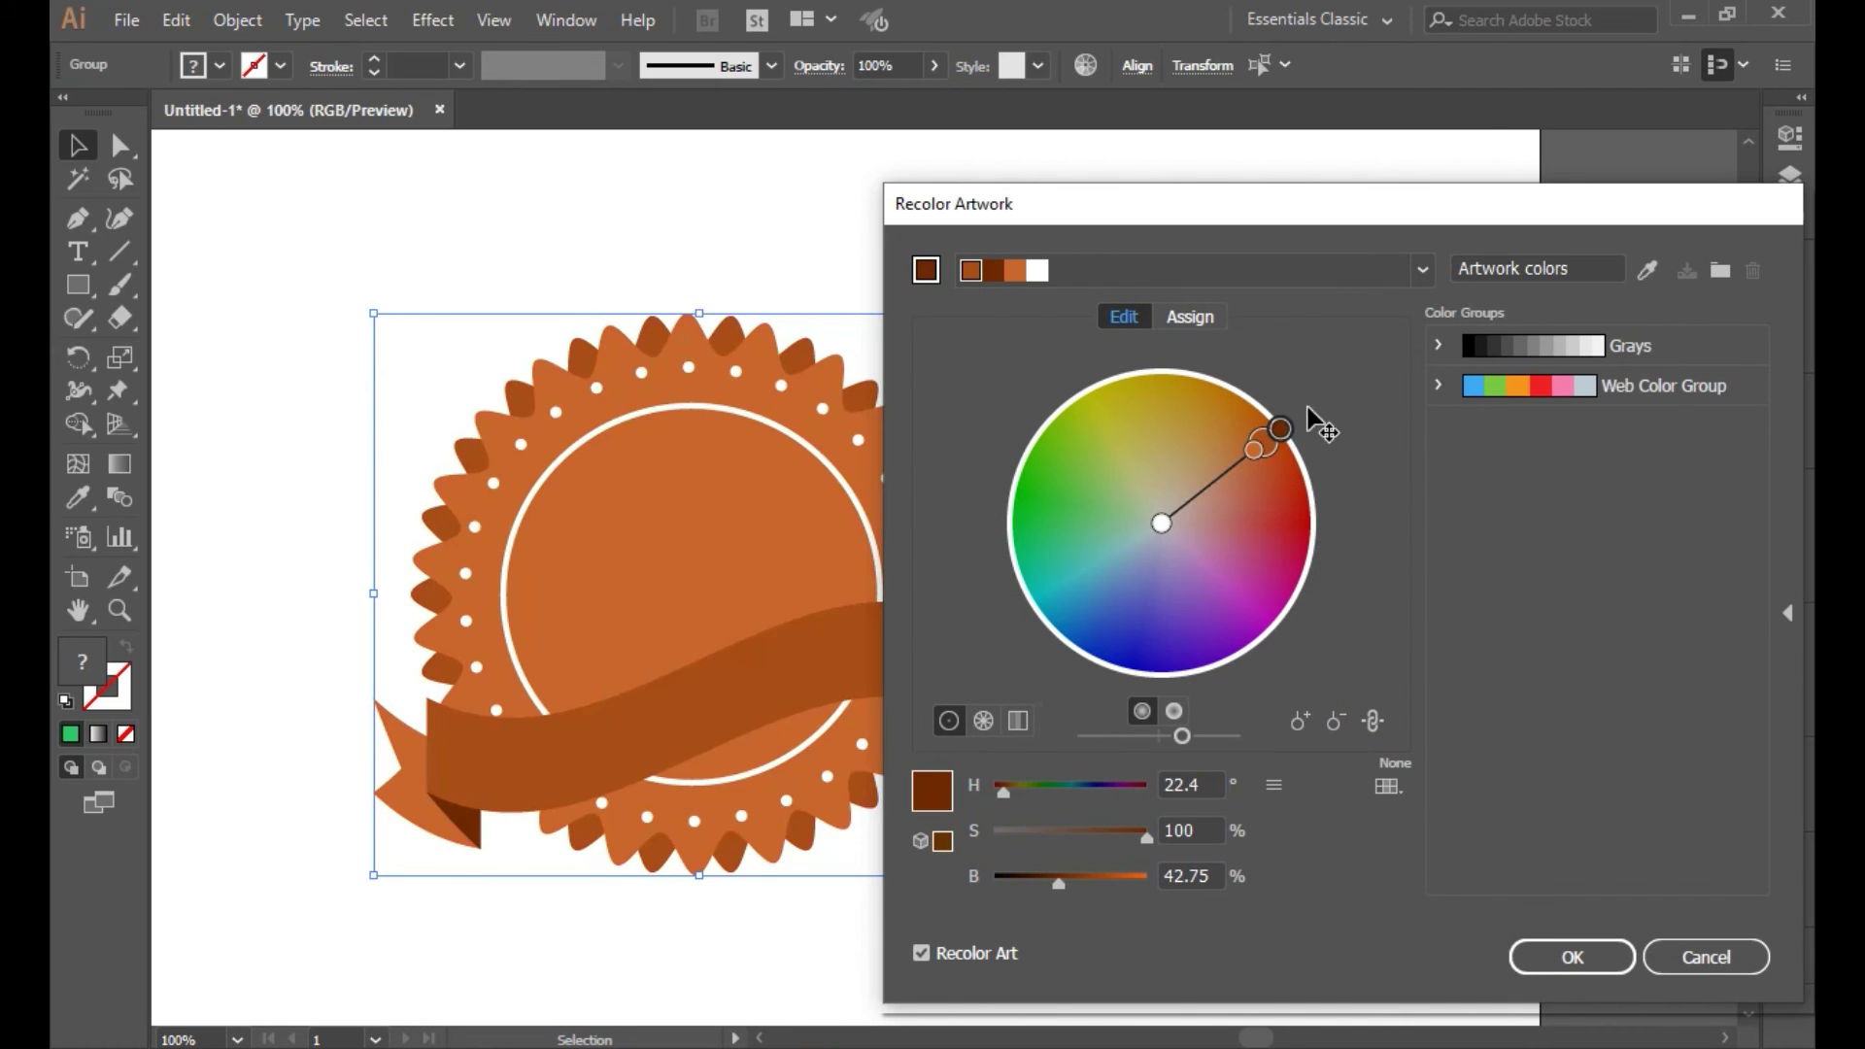
{"action": "left_click", "coordinate": [1612, 957]}
Duplicate the orange badge onto the artboard's upper left area and recolor the copy olive yellow with linked colors at a hue of about 57.5°
{"action": "scroll", "coordinate": [1001, 711], "scroll_direction": "down", "scroll_amount": 2}
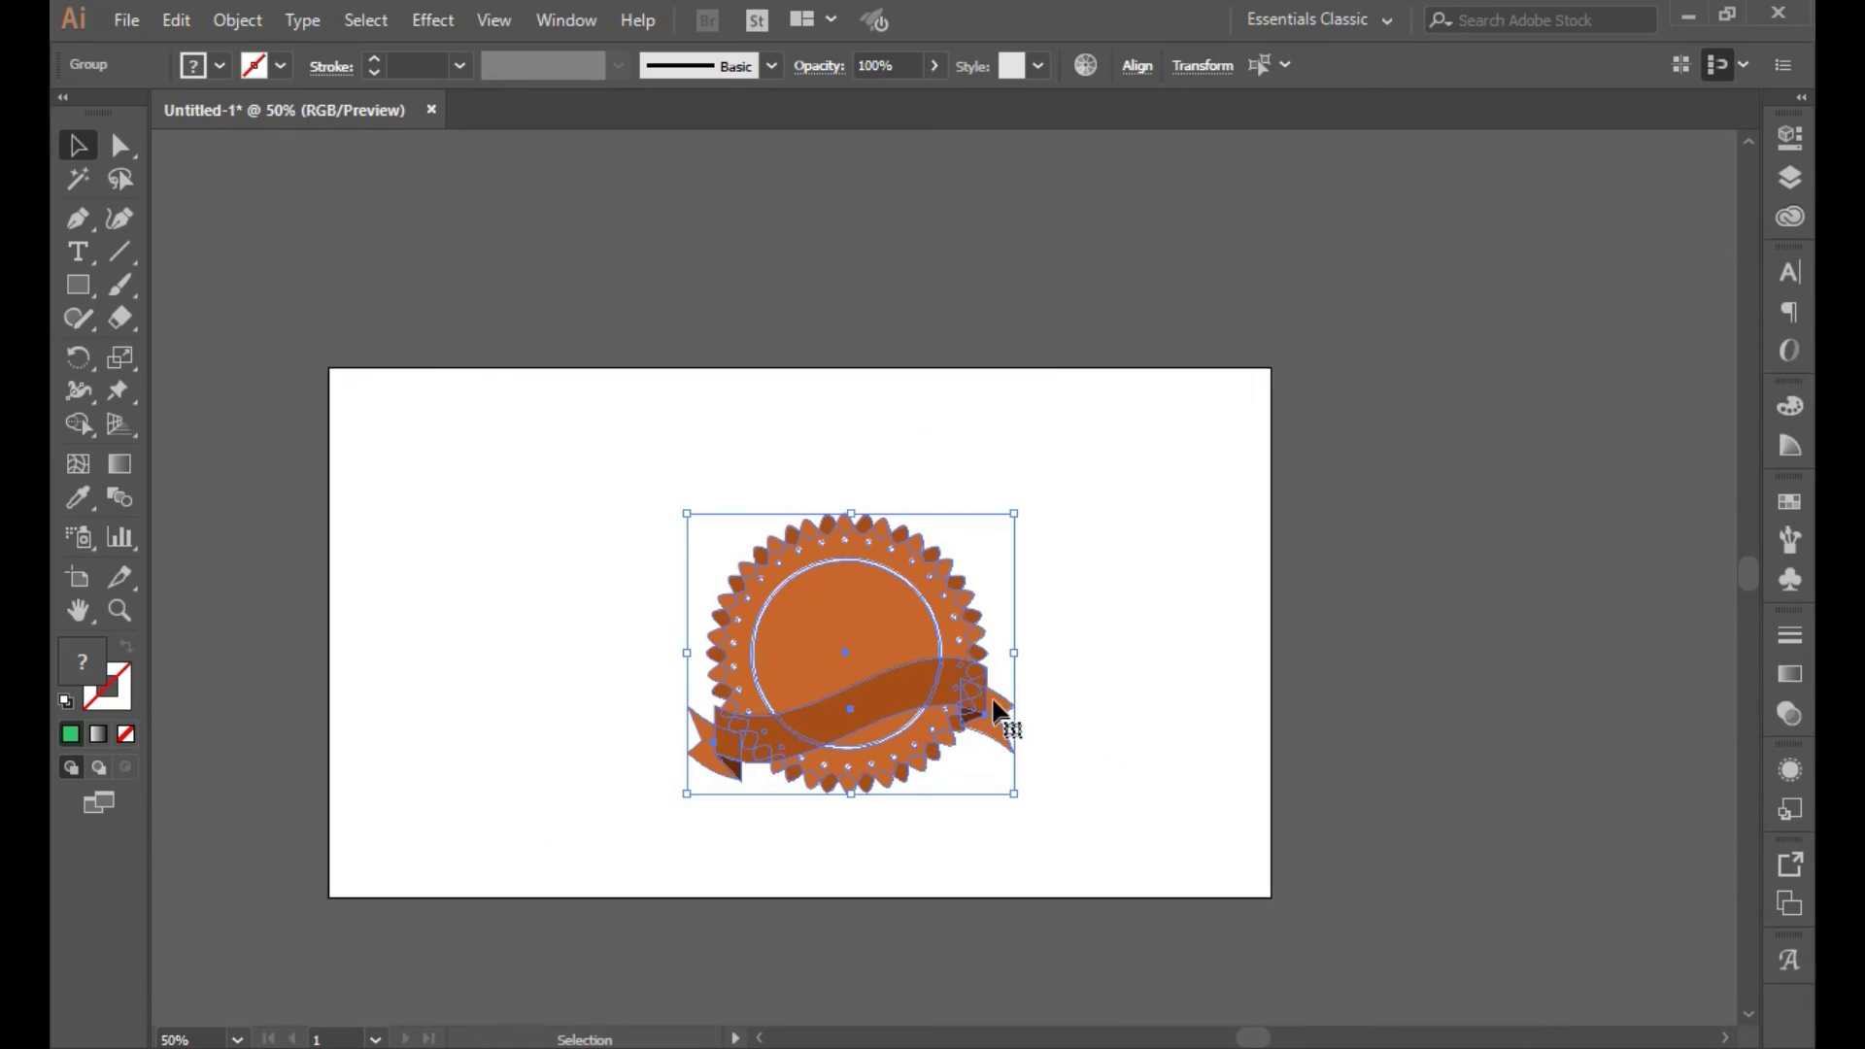
{"action": "left_click_drag", "start_coordinate": [950, 691], "coordinate": [576, 583]}
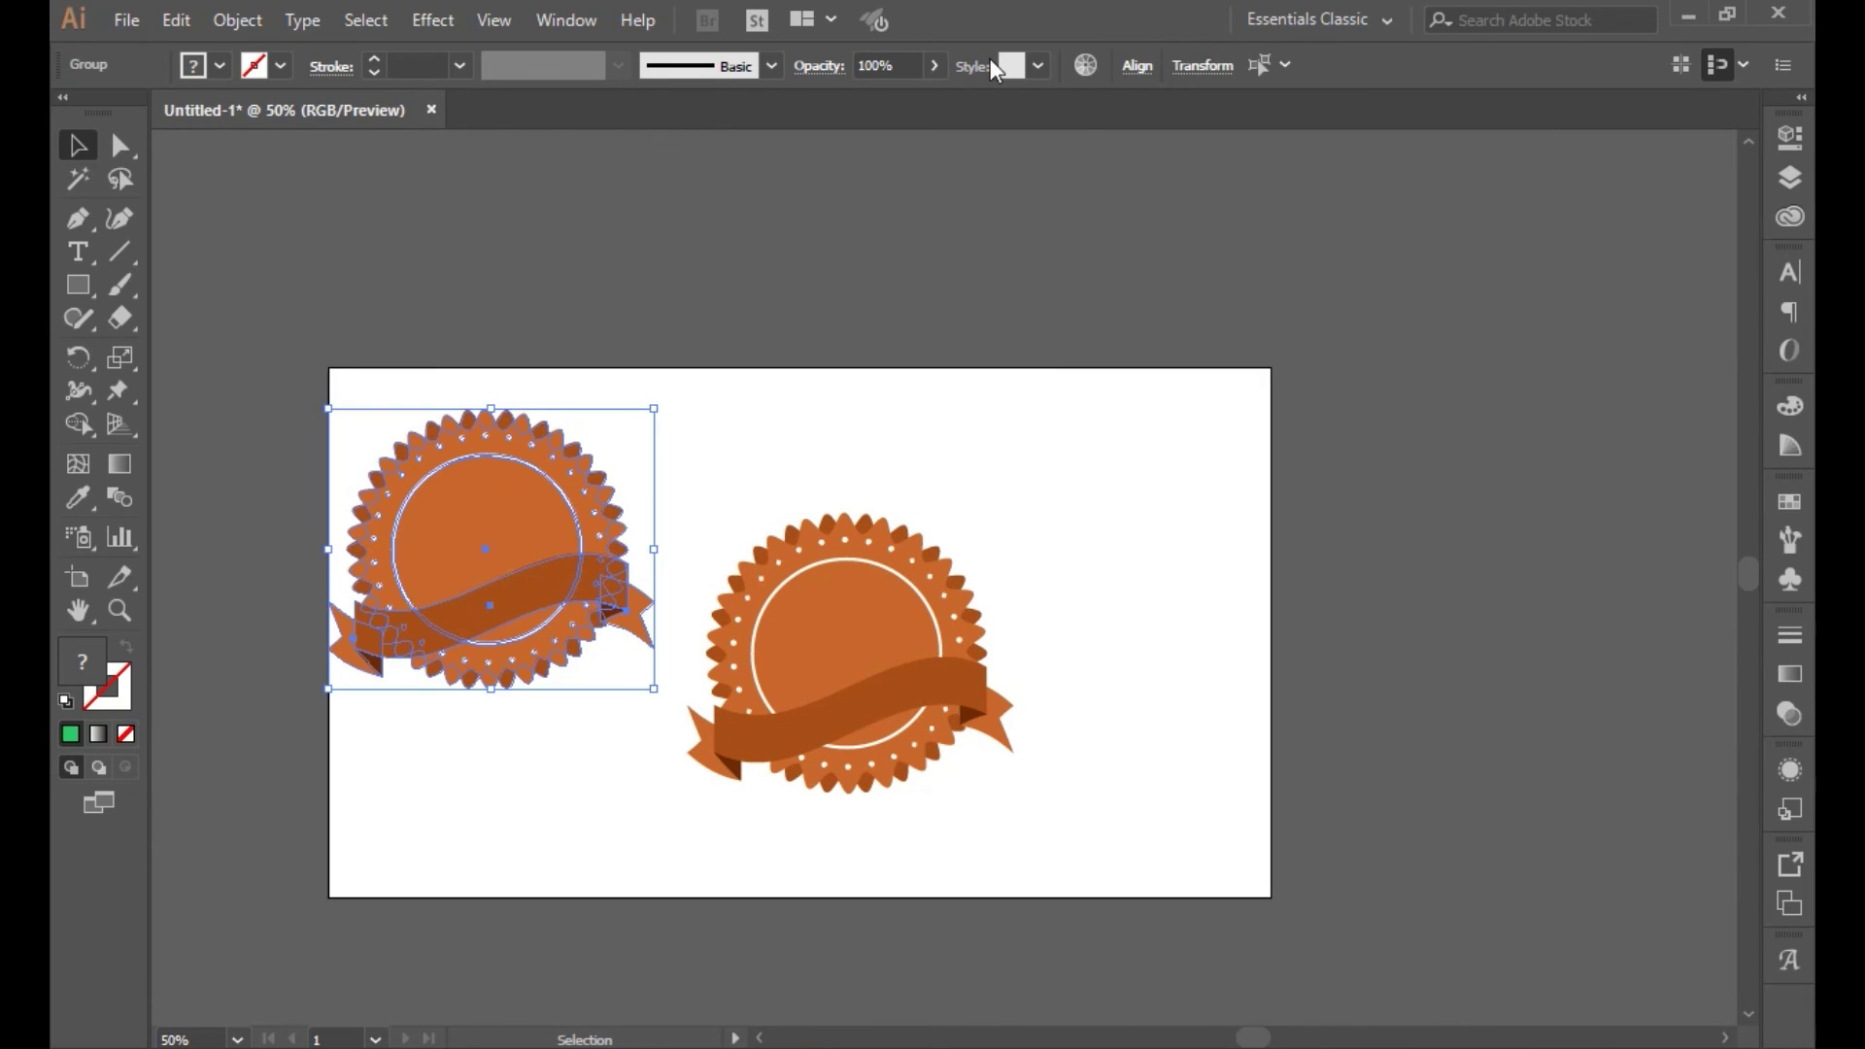
{"action": "left_click", "coordinate": [1086, 65]}
{"action": "left_click", "coordinate": [1124, 316]}
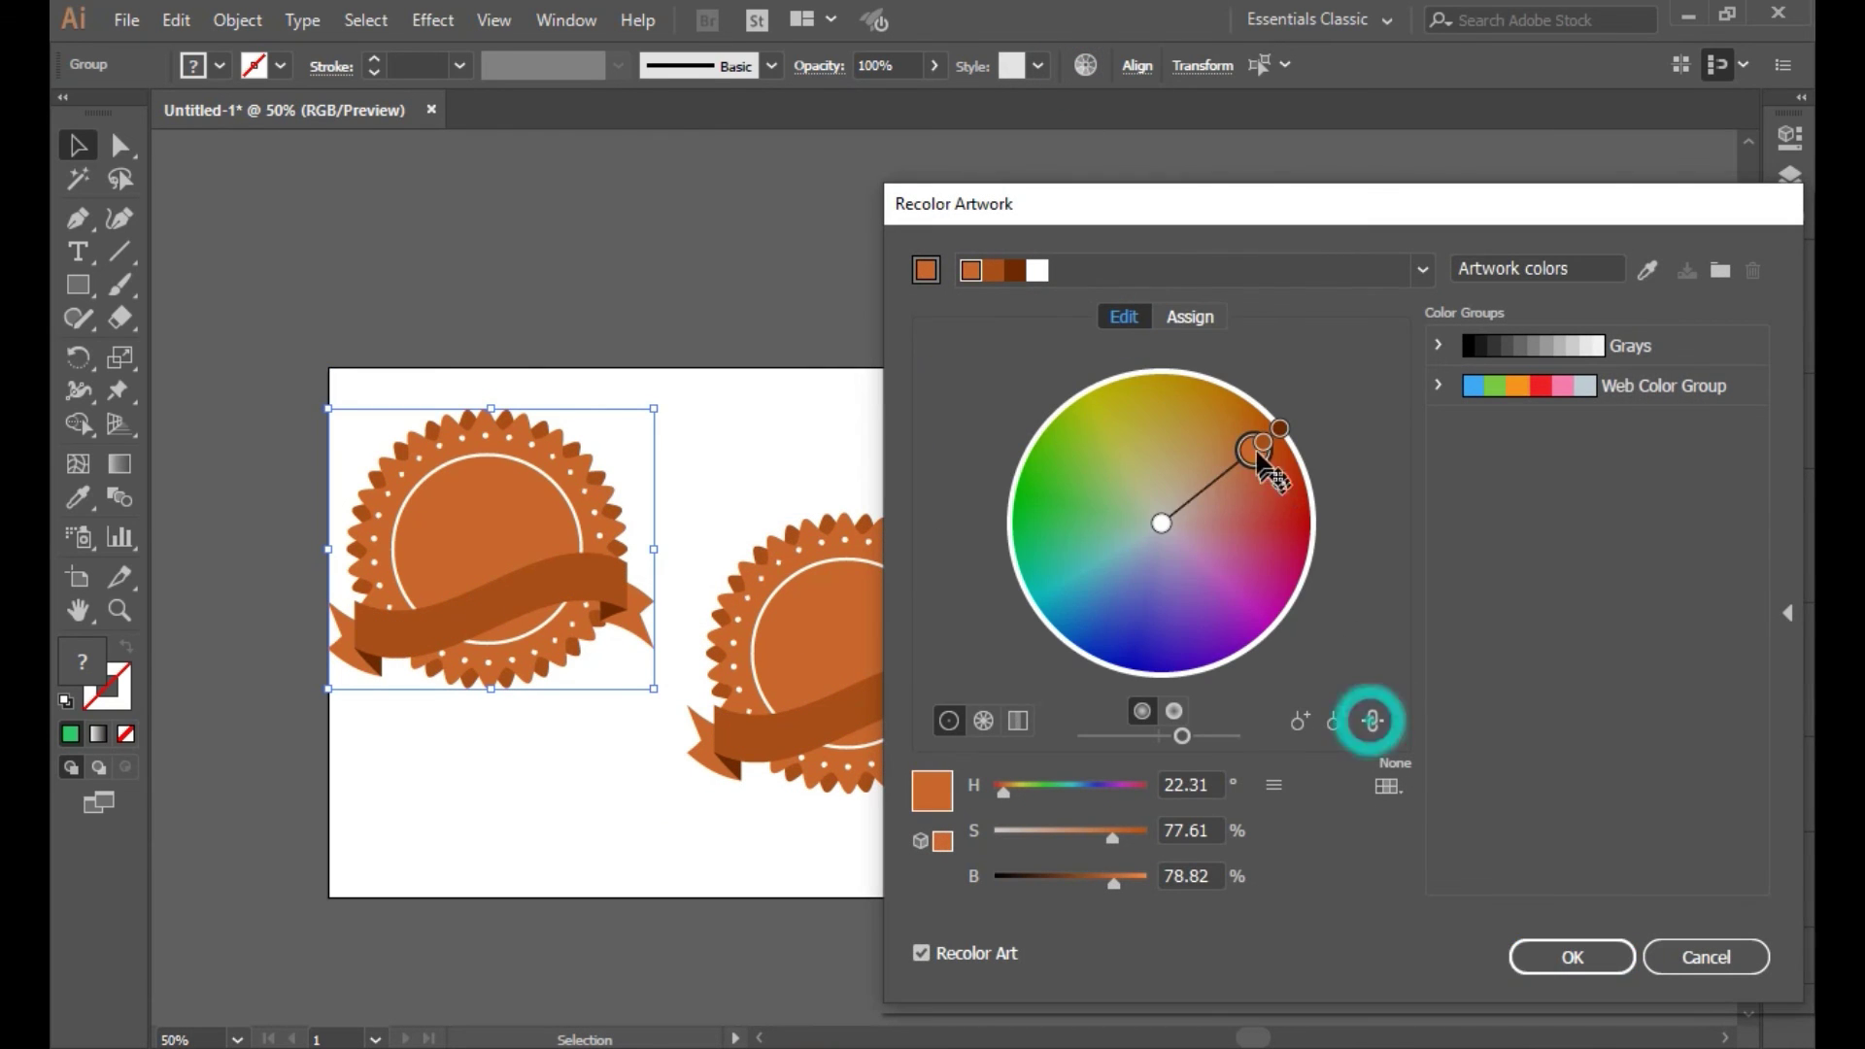
{"action": "mouse_move", "coordinate": [1259, 452]}
{"action": "left_mouse_down"}
{"action": "mouse_move", "coordinate": [1163, 368]}
{"action": "mouse_move", "coordinate": [1087, 352]}
{"action": "left_mouse_up"}
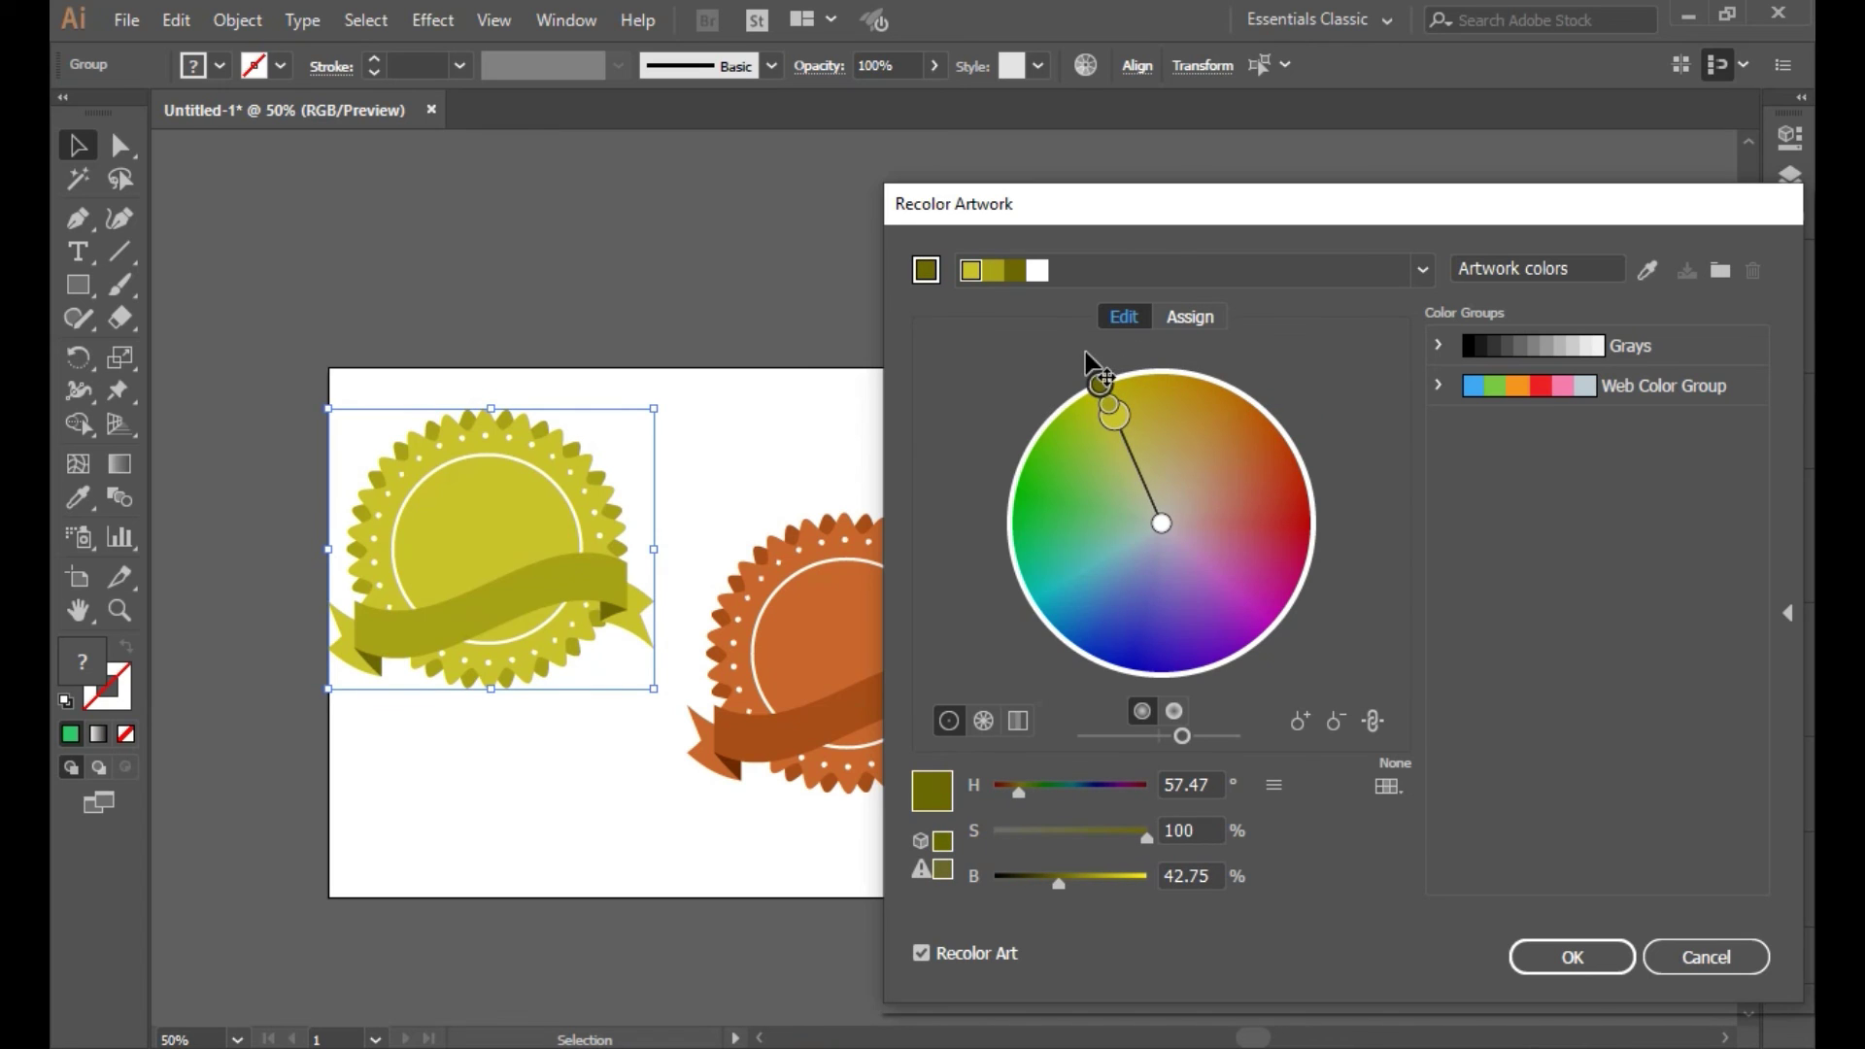
{"action": "left_click", "coordinate": [1573, 958]}
Duplicate the yellow badge to the artboard's upper right and recolor the copy blue with linked harmony colors
{"action": "left_click_drag", "start_coordinate": [561, 587], "coordinate": [1212, 530]}
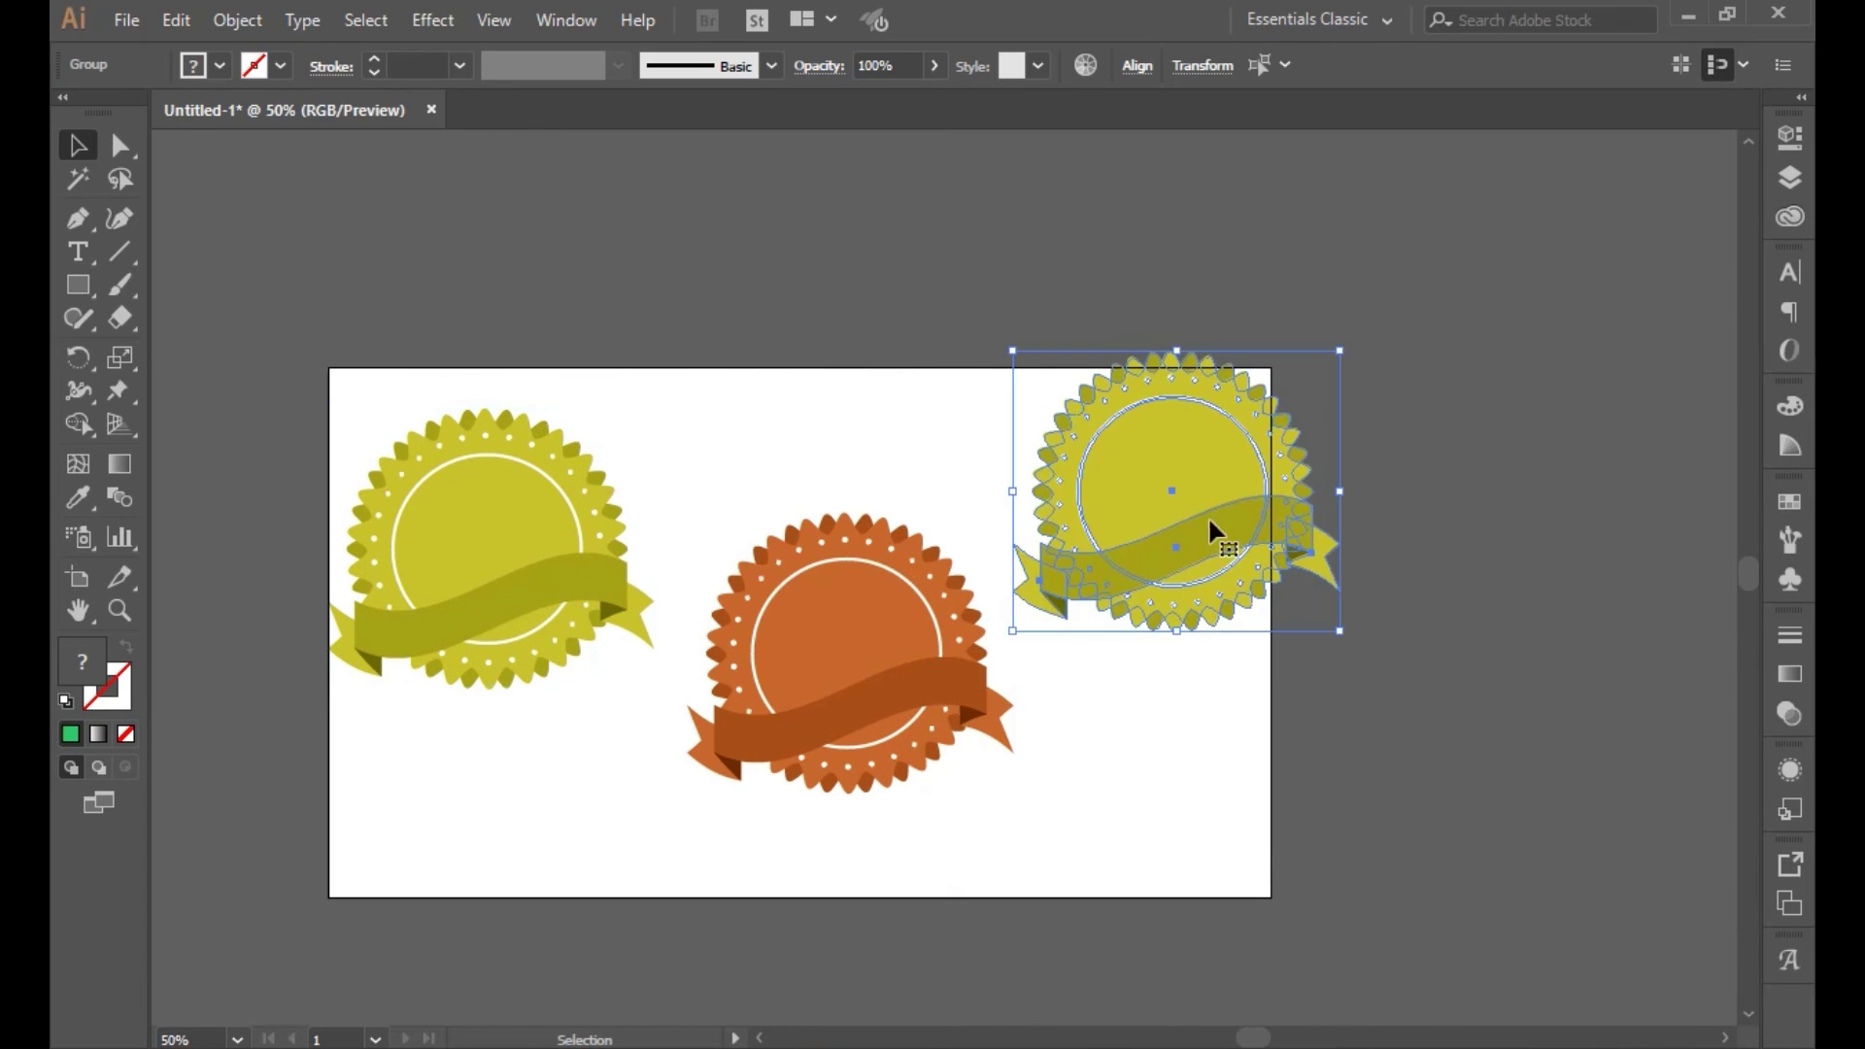
{"action": "left_click", "coordinate": [1087, 65]}
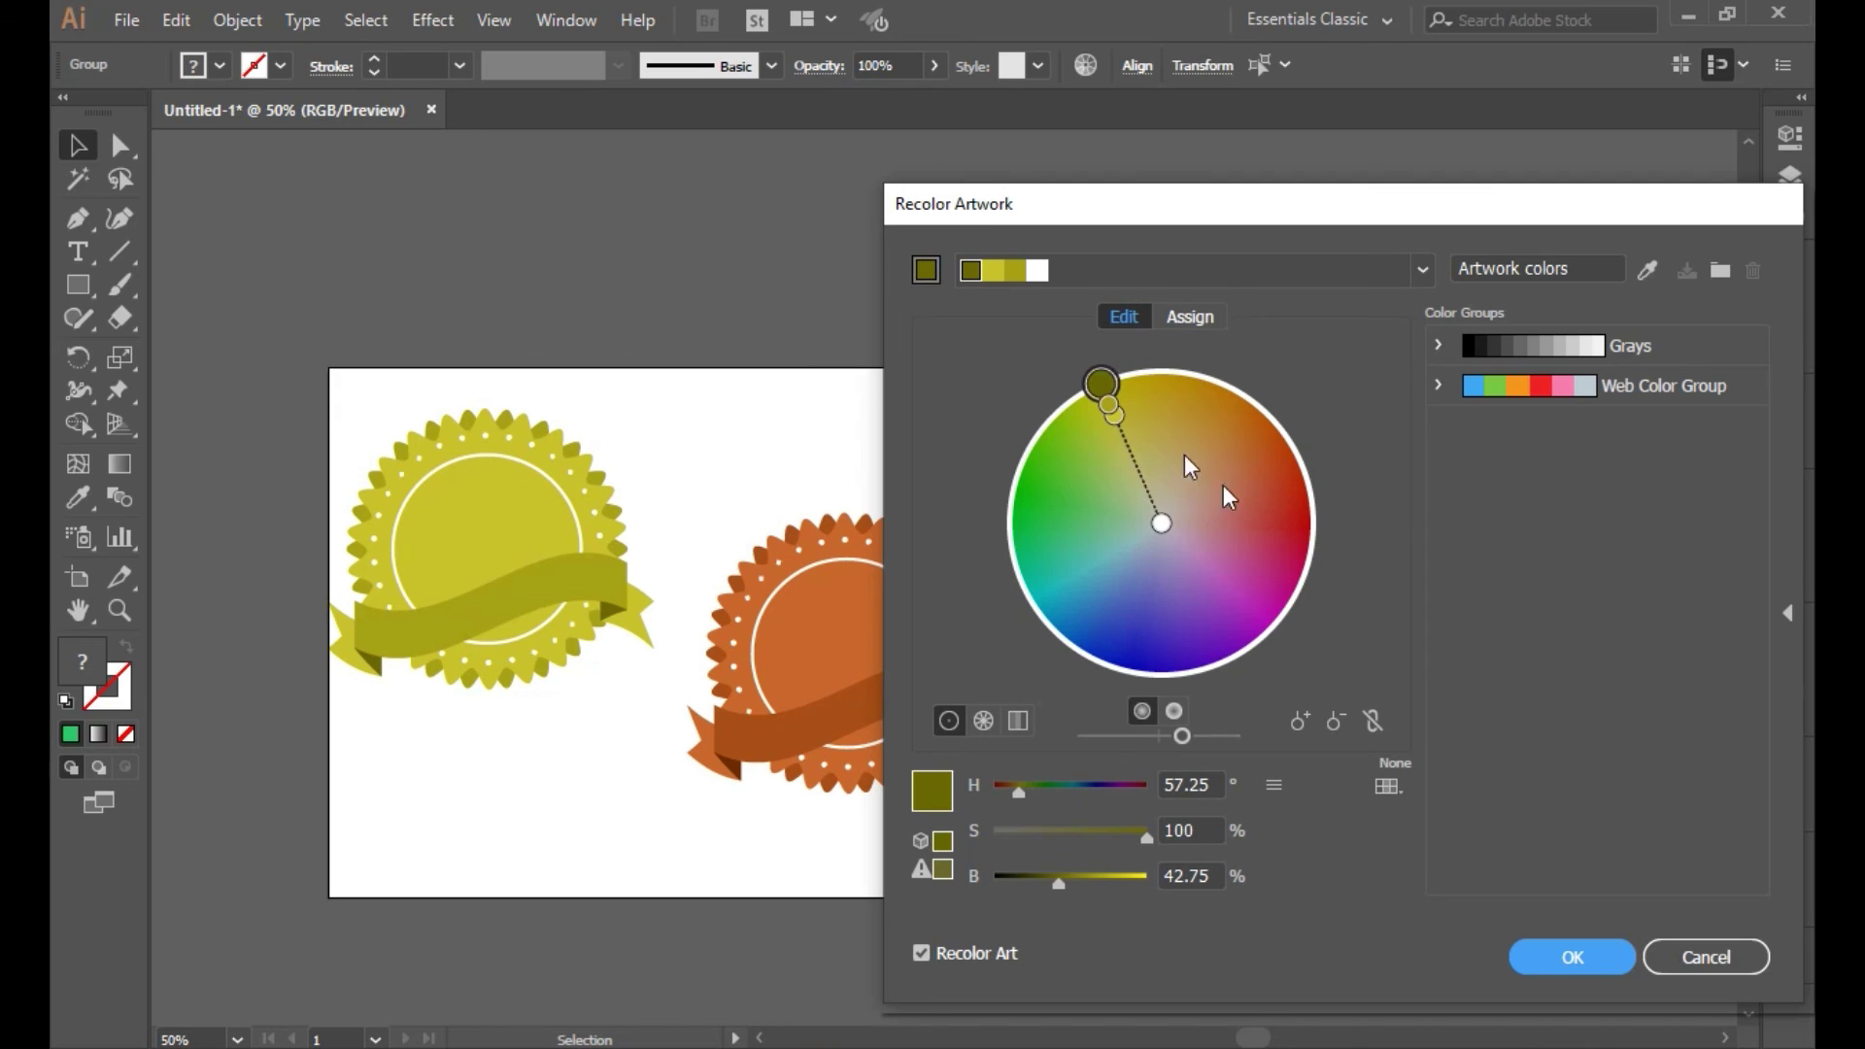
{"action": "left_click_drag", "start_coordinate": [1099, 389], "coordinate": [1025, 692]}
{"action": "left_click_drag", "start_coordinate": [1041, 200], "coordinate": [1078, 113]}
{"action": "left_click", "coordinate": [1562, 879]}
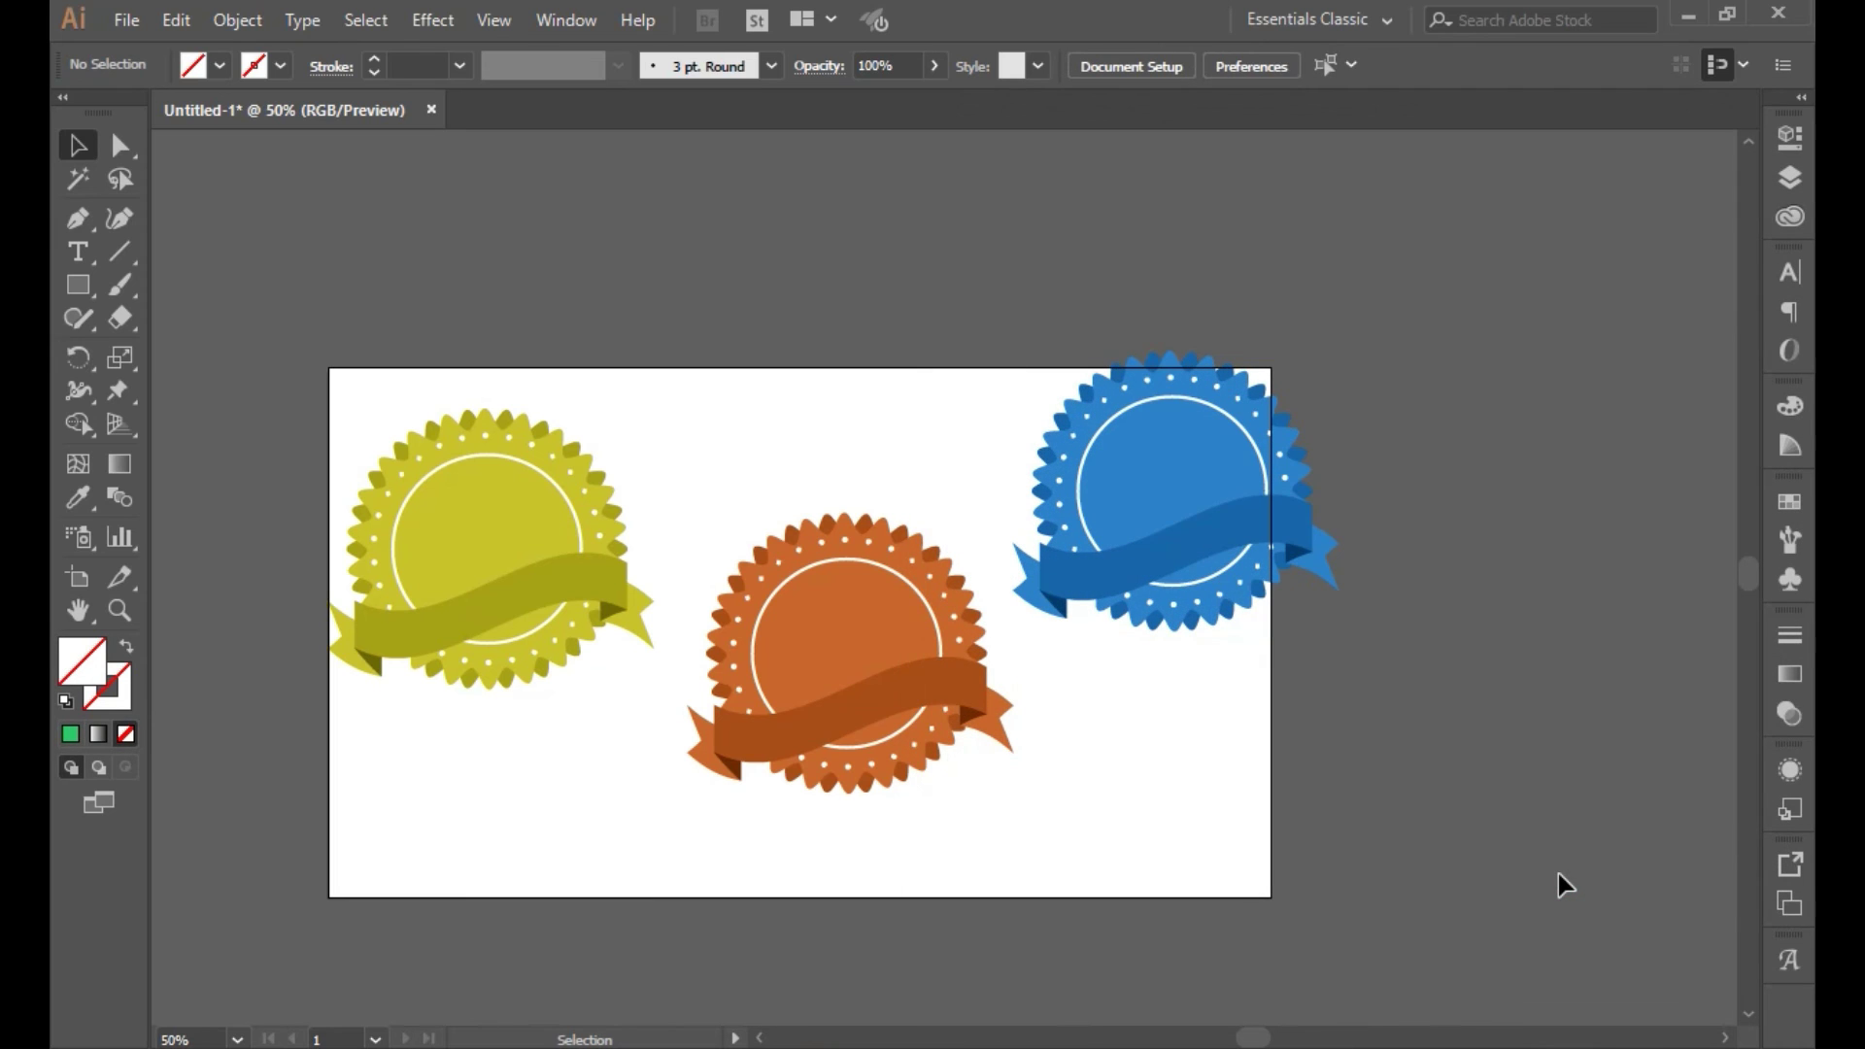